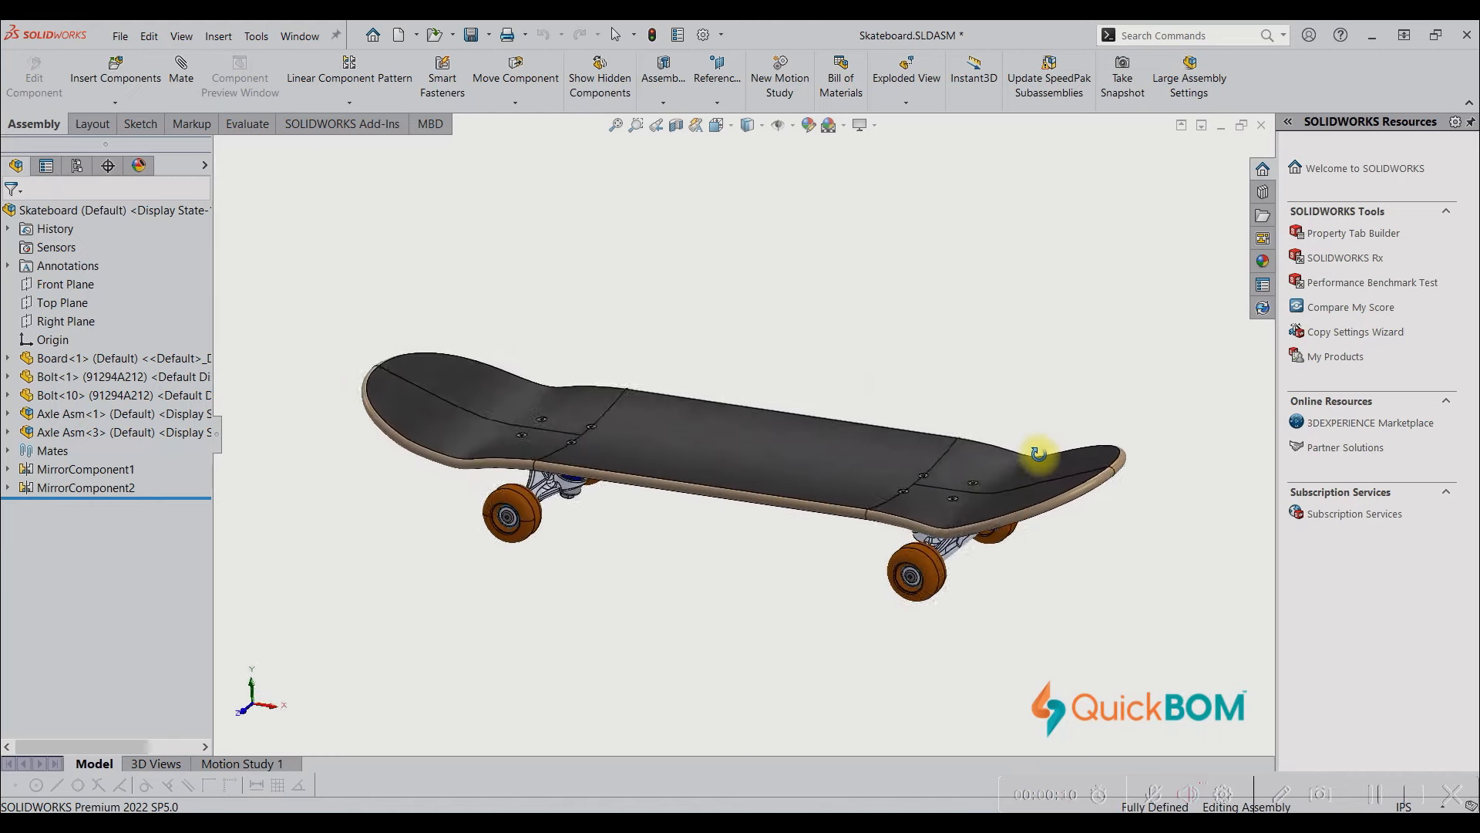
# Explode the skateboard assembly with the Default configuration's Exploded View1 and examine the separated components
pyautogui.click(76, 165)
pyautogui.click(96, 266)
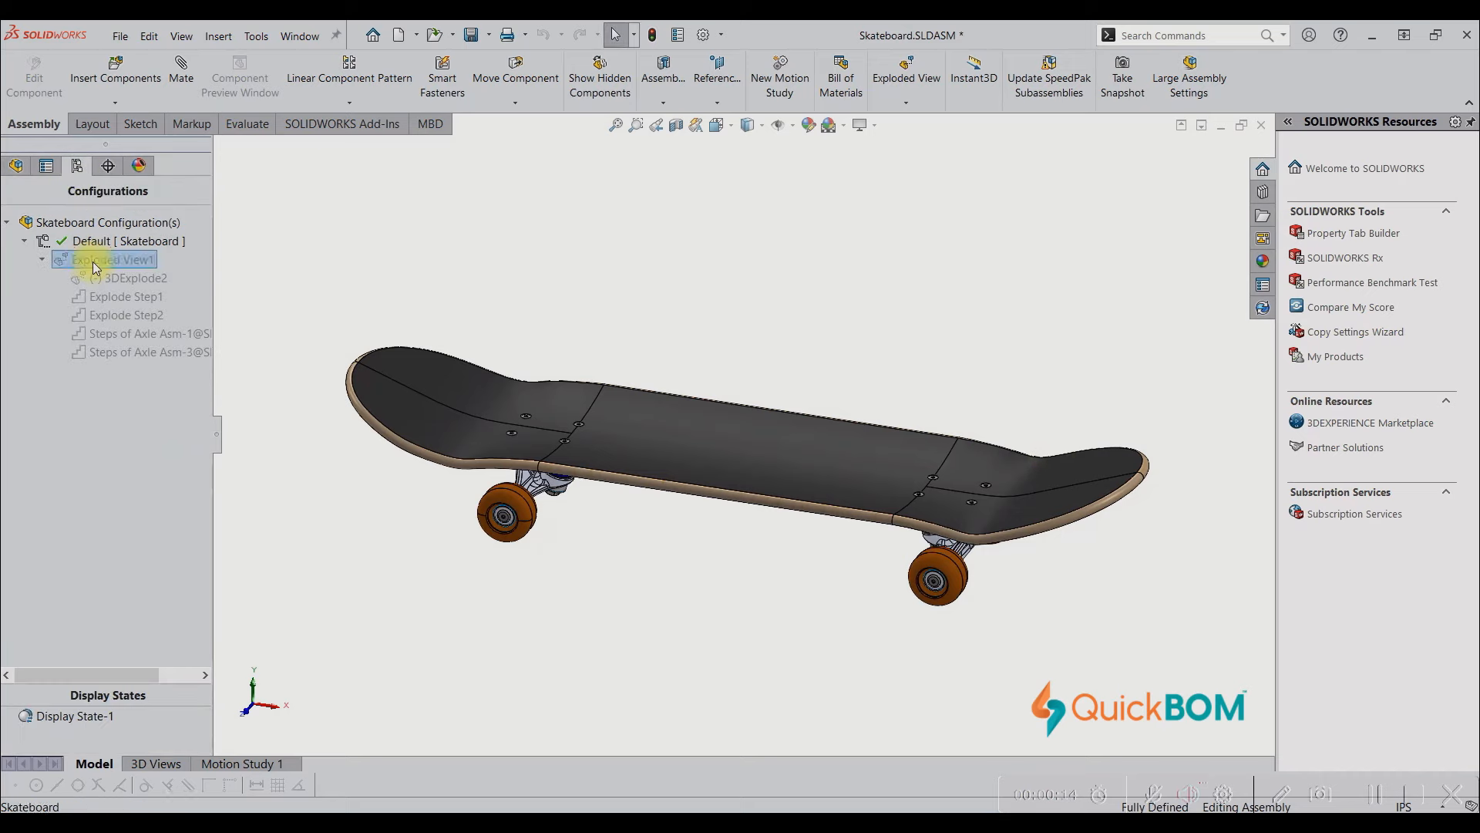
pyautogui.rightClick(96, 267)
pyautogui.click(117, 272)
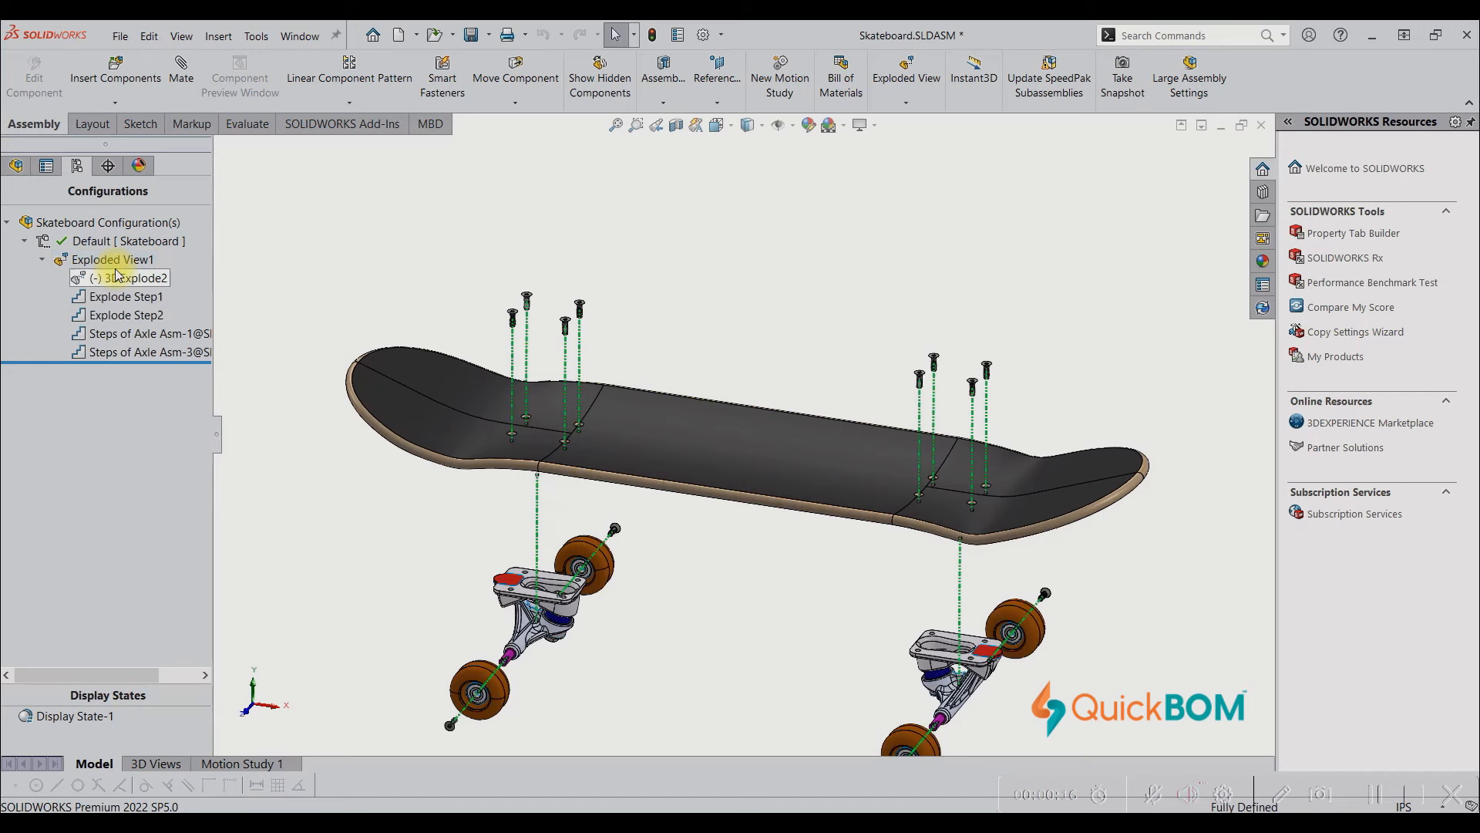
pyautogui.scroll(-5, 783, 566)
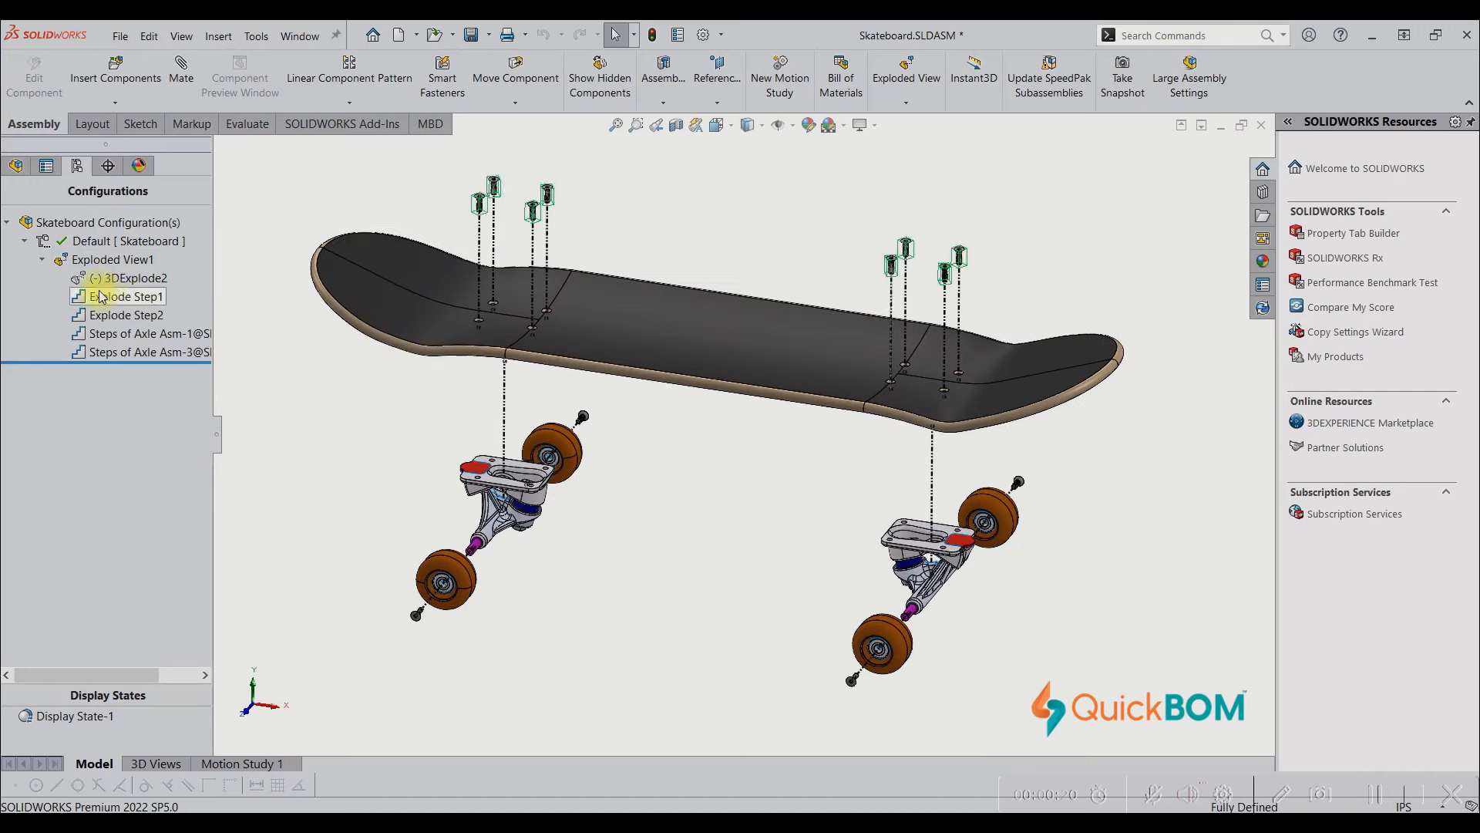
pyautogui.moveTo(618, 458)
pyautogui.mouseDown()
pyautogui.moveTo(660, 456)
pyautogui.moveTo(650, 438)
pyautogui.moveTo(634, 460)
pyautogui.mouseUp()
# Play the collapse animation of Exploded View1, skip to its end and close the animation controls
pyautogui.click(80, 263)
pyautogui.rightClick(82, 266)
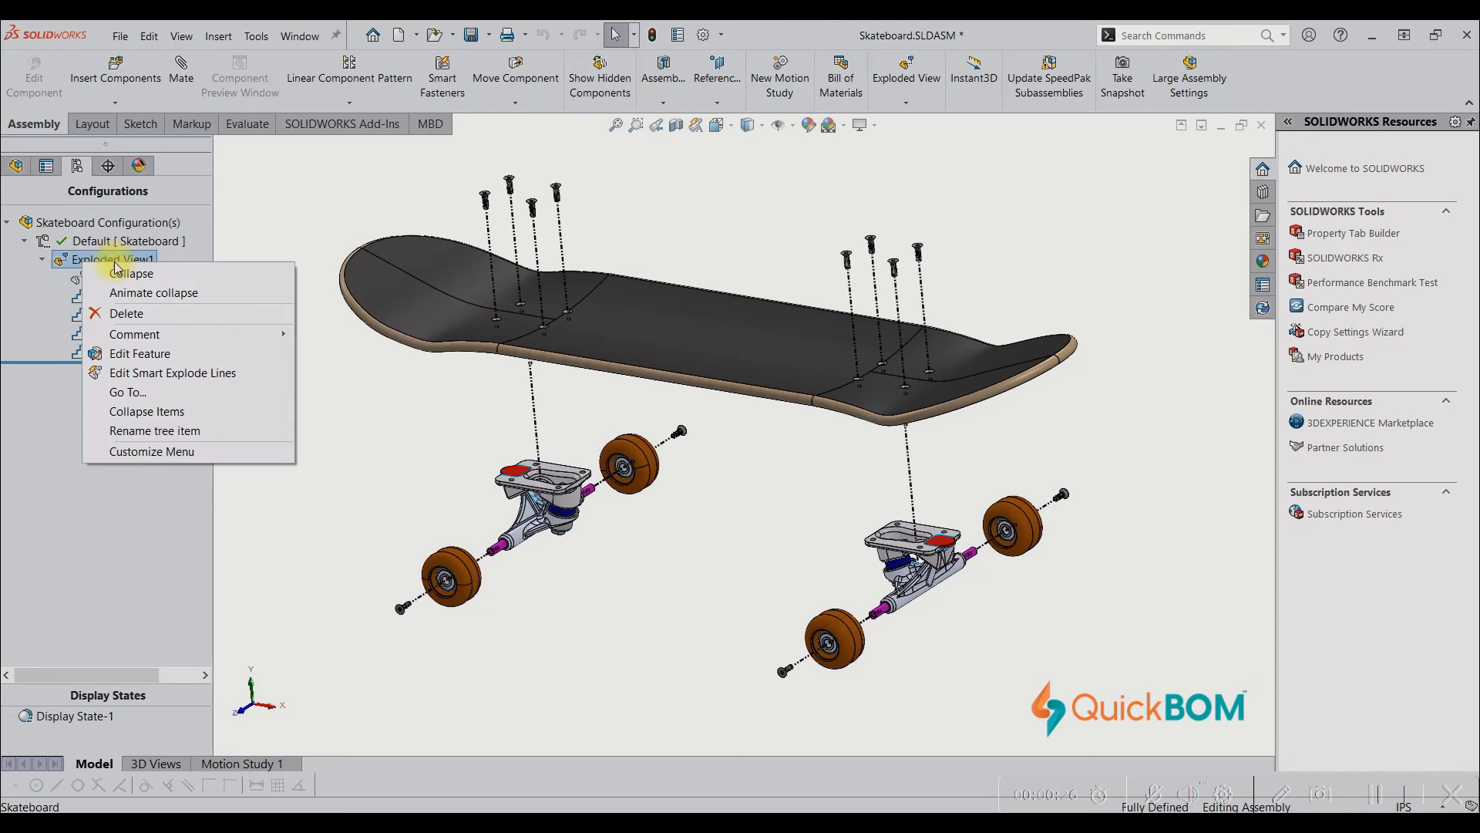
pyautogui.click(140, 294)
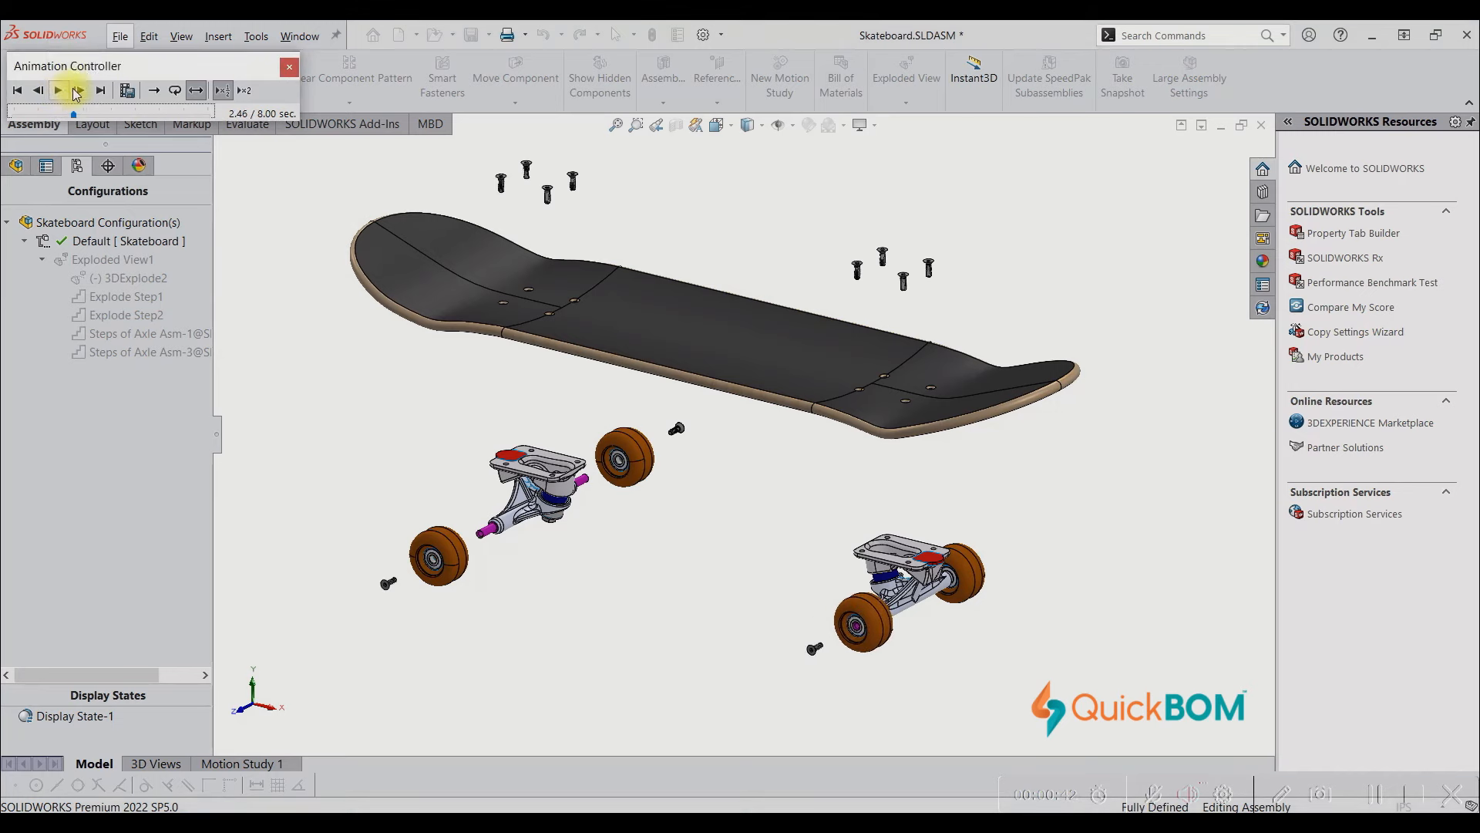
pyautogui.click(77, 90)
pyautogui.click(77, 91)
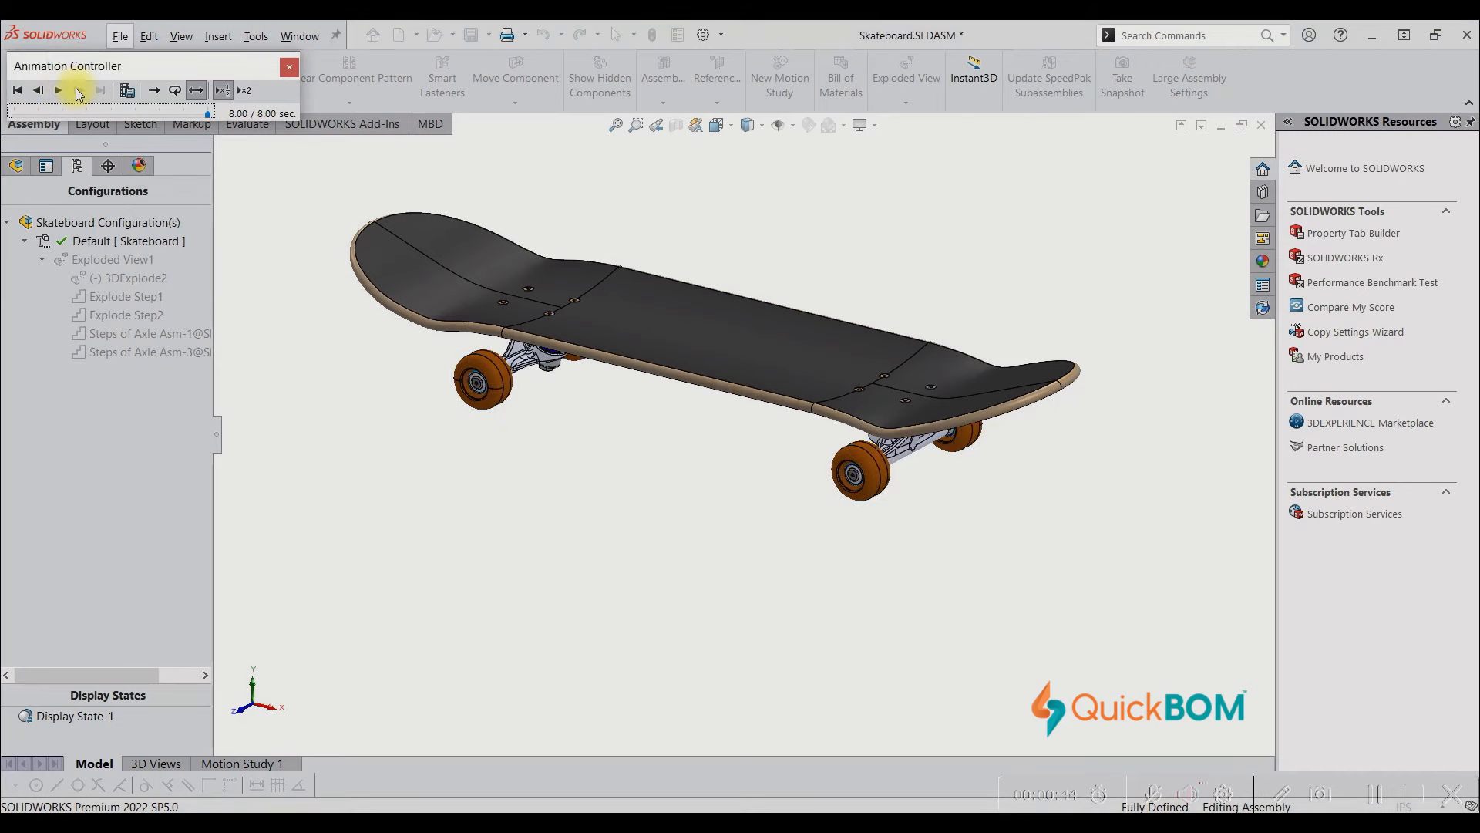
pyautogui.click(289, 67)
pyautogui.scroll(2, 704, 332)
pyautogui.scroll(-2, 704, 370)
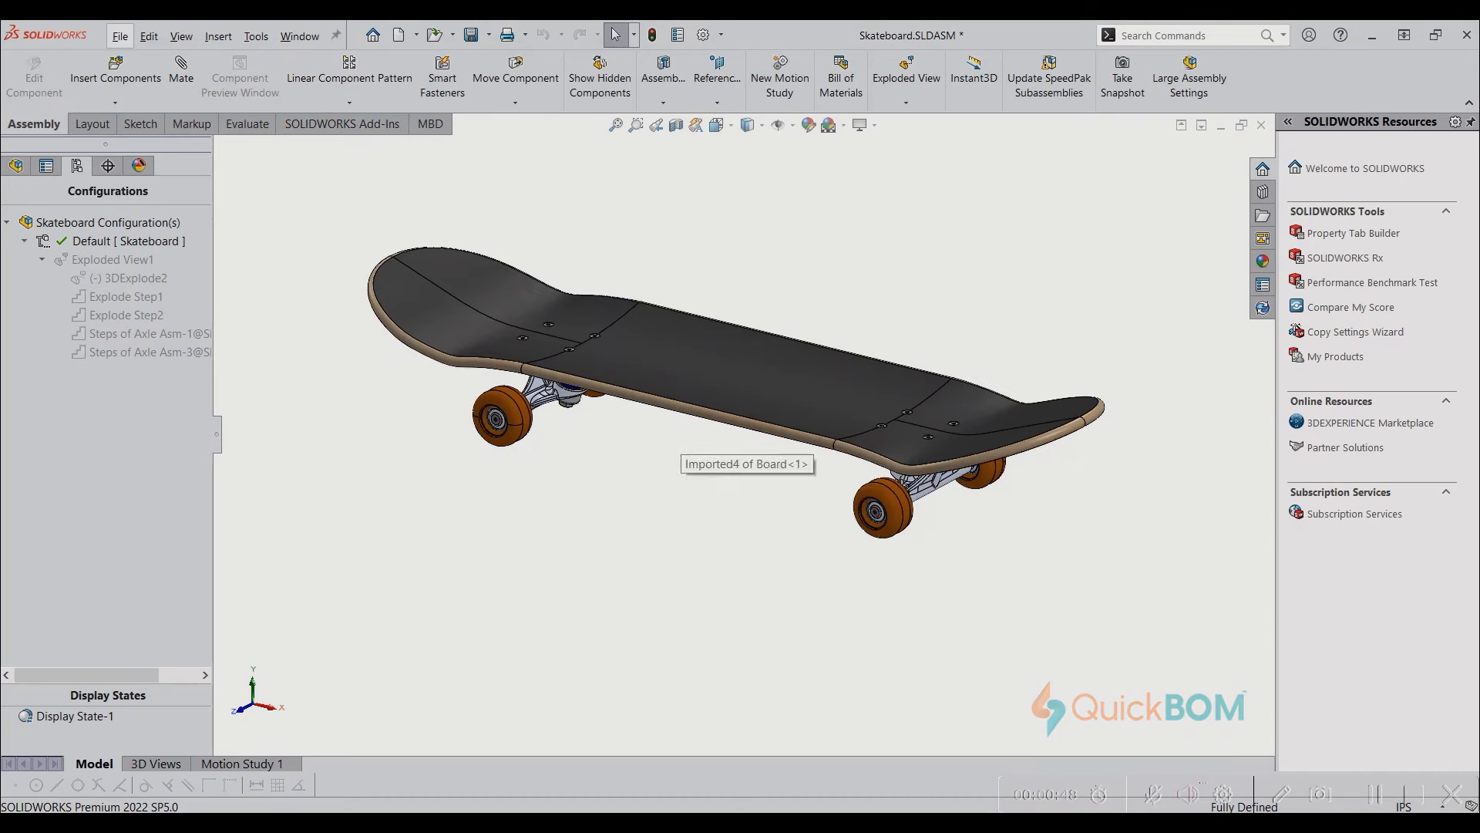
# Switch to the Downloads folder in File Explorer and unblock QuickBOM-v6.01_Beta.xlsm in its file properties
pyautogui.hotkey('alt', 'Tab')
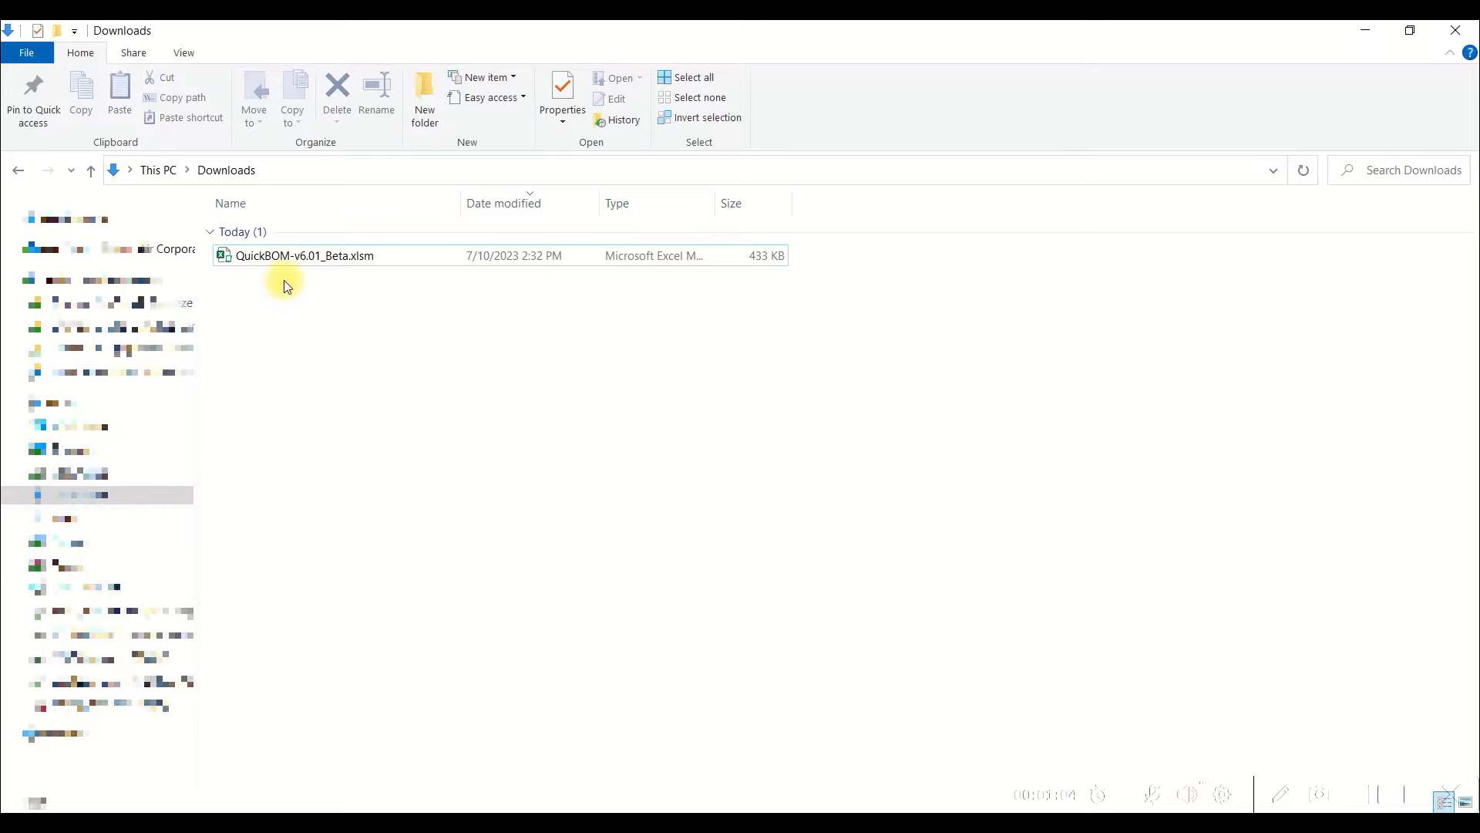
pyautogui.click(274, 257)
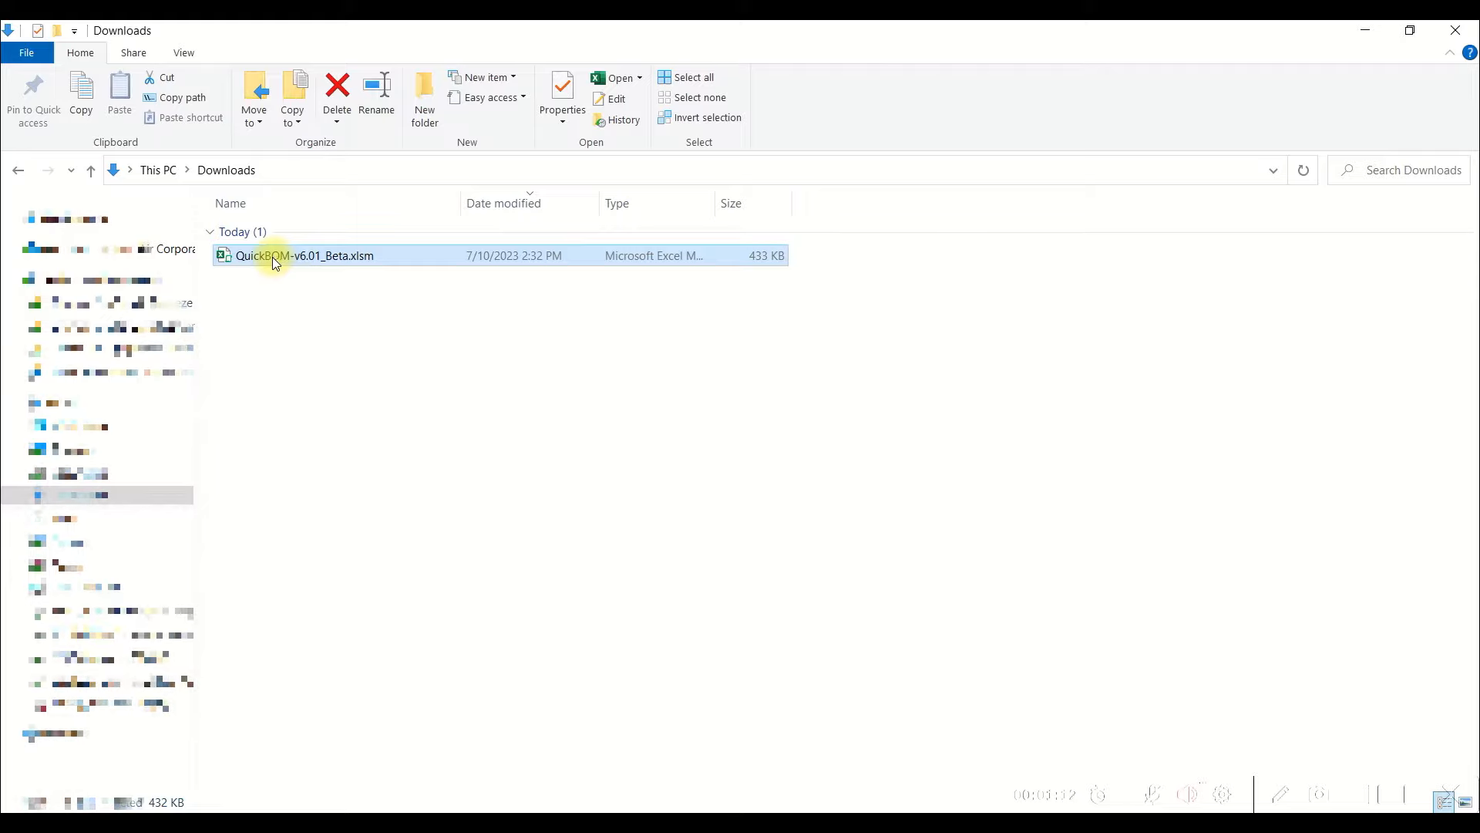
pyautogui.rightClick(272, 256)
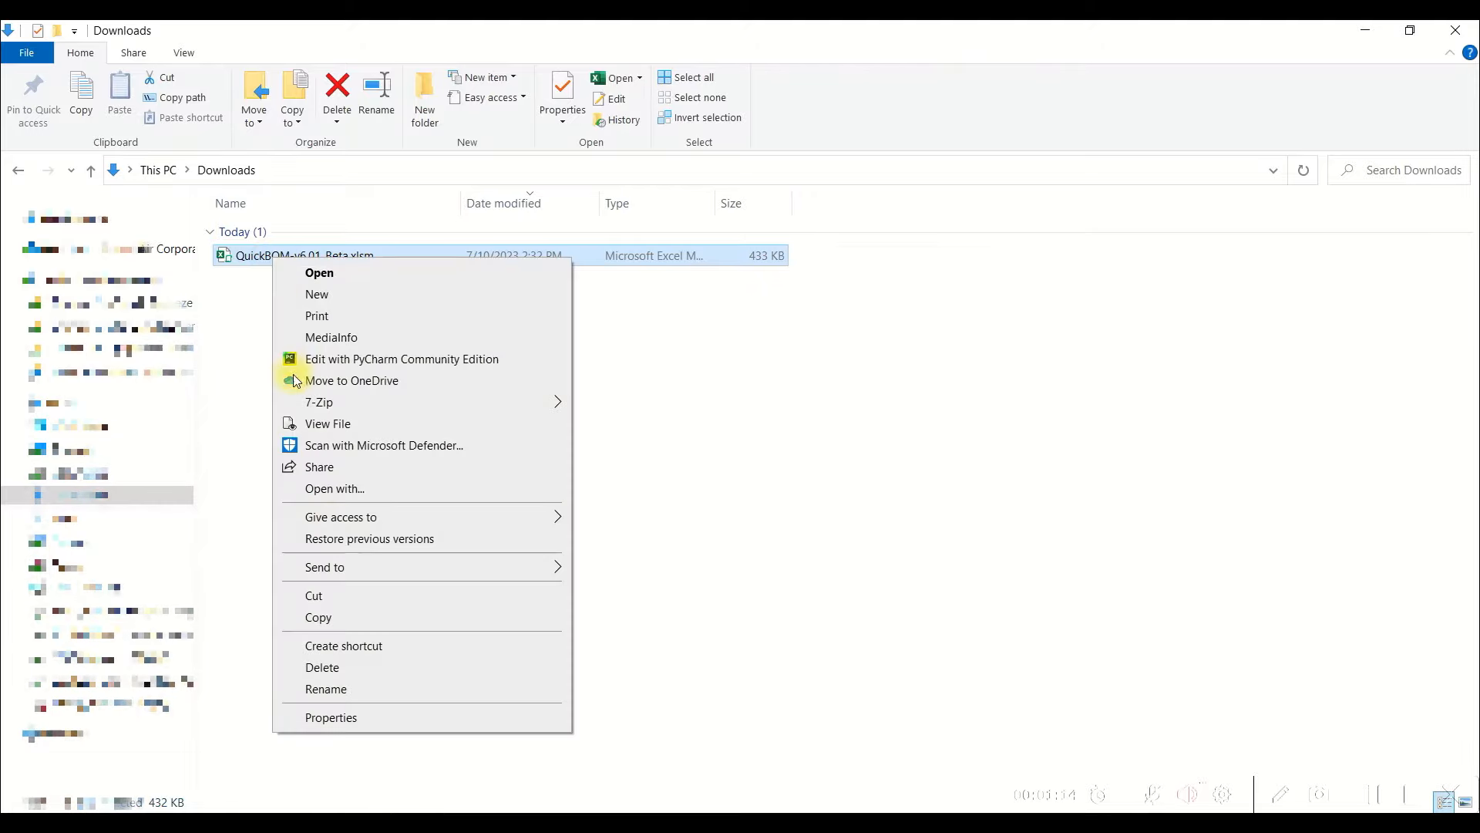
pyautogui.click(372, 720)
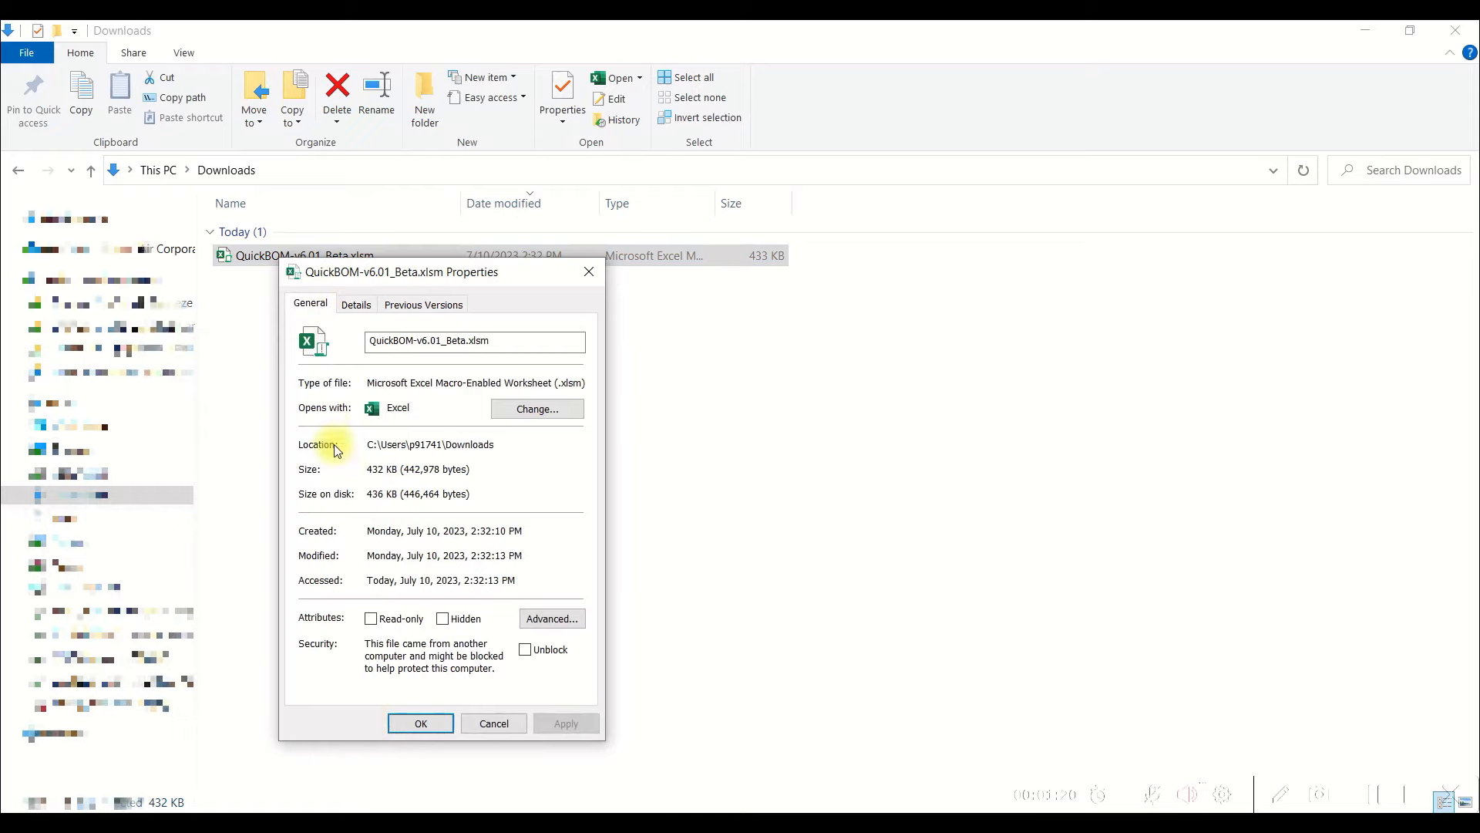
pyautogui.click(525, 650)
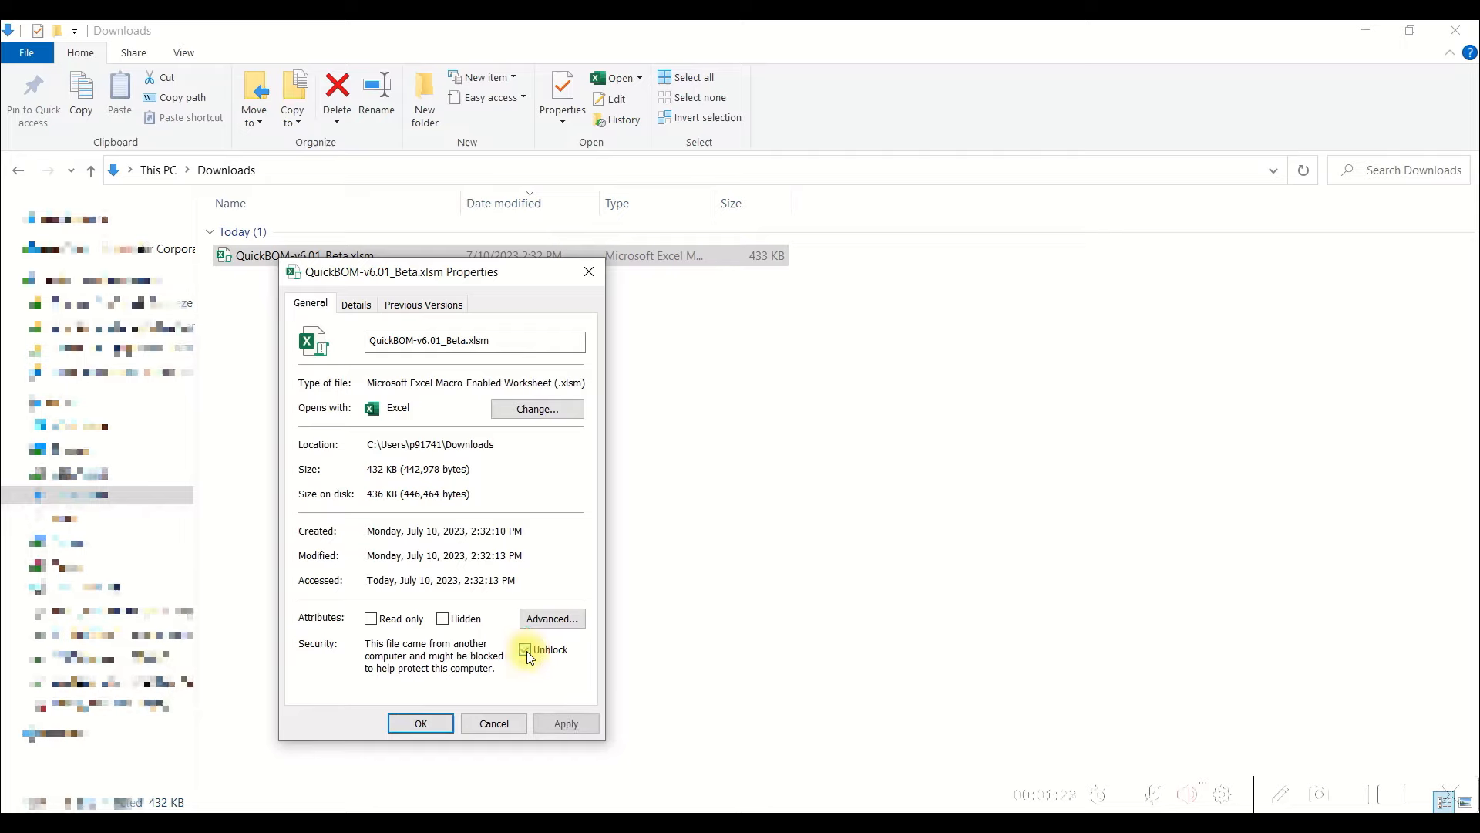
pyautogui.click(422, 725)
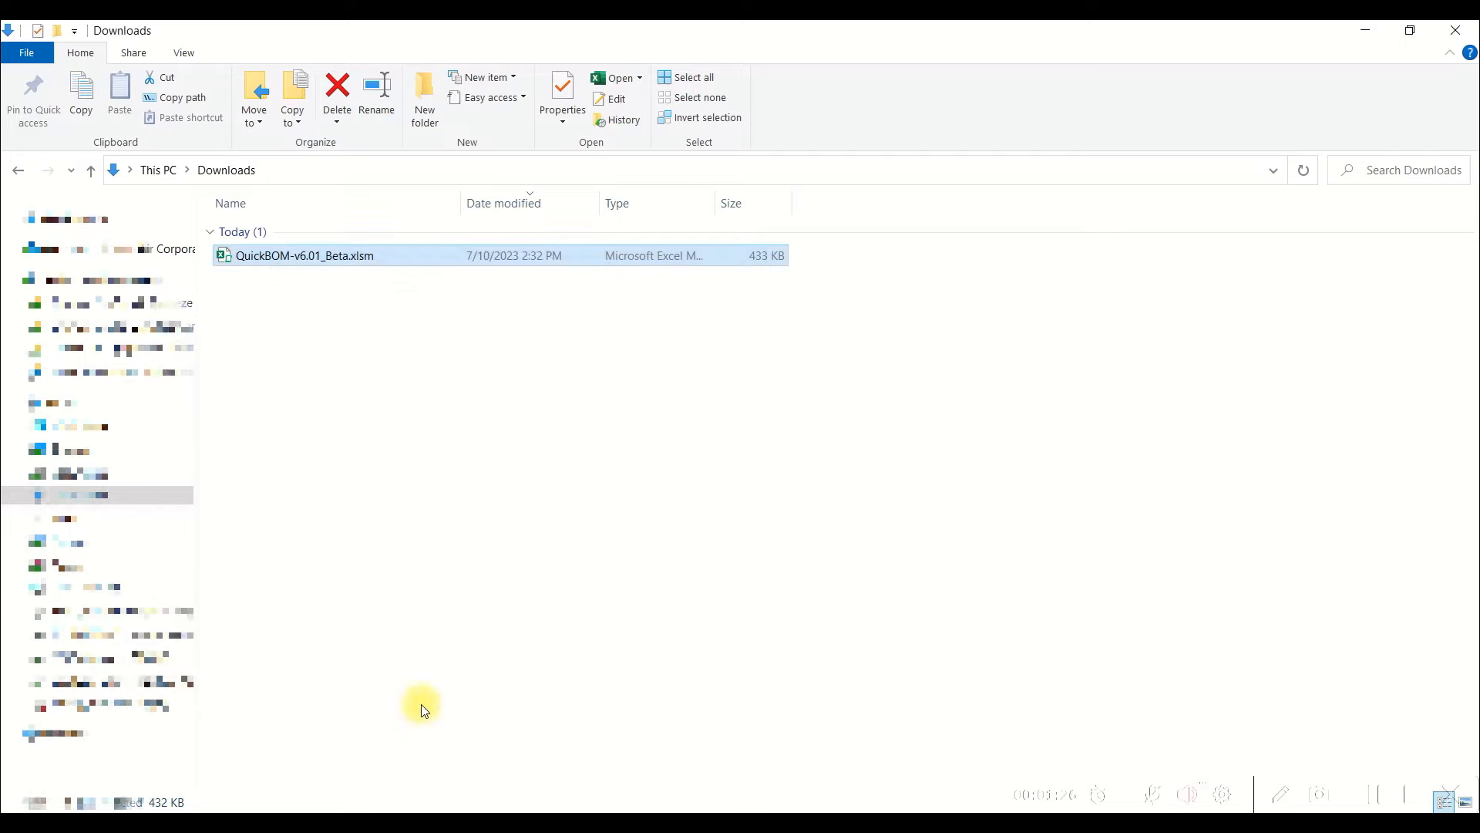
pyautogui.click(421, 705)
# Rename the QuickBOM-v6.01_Beta.xlsm file as Skateboard-QuickBOM.xlsm
pyautogui.click(321, 259)
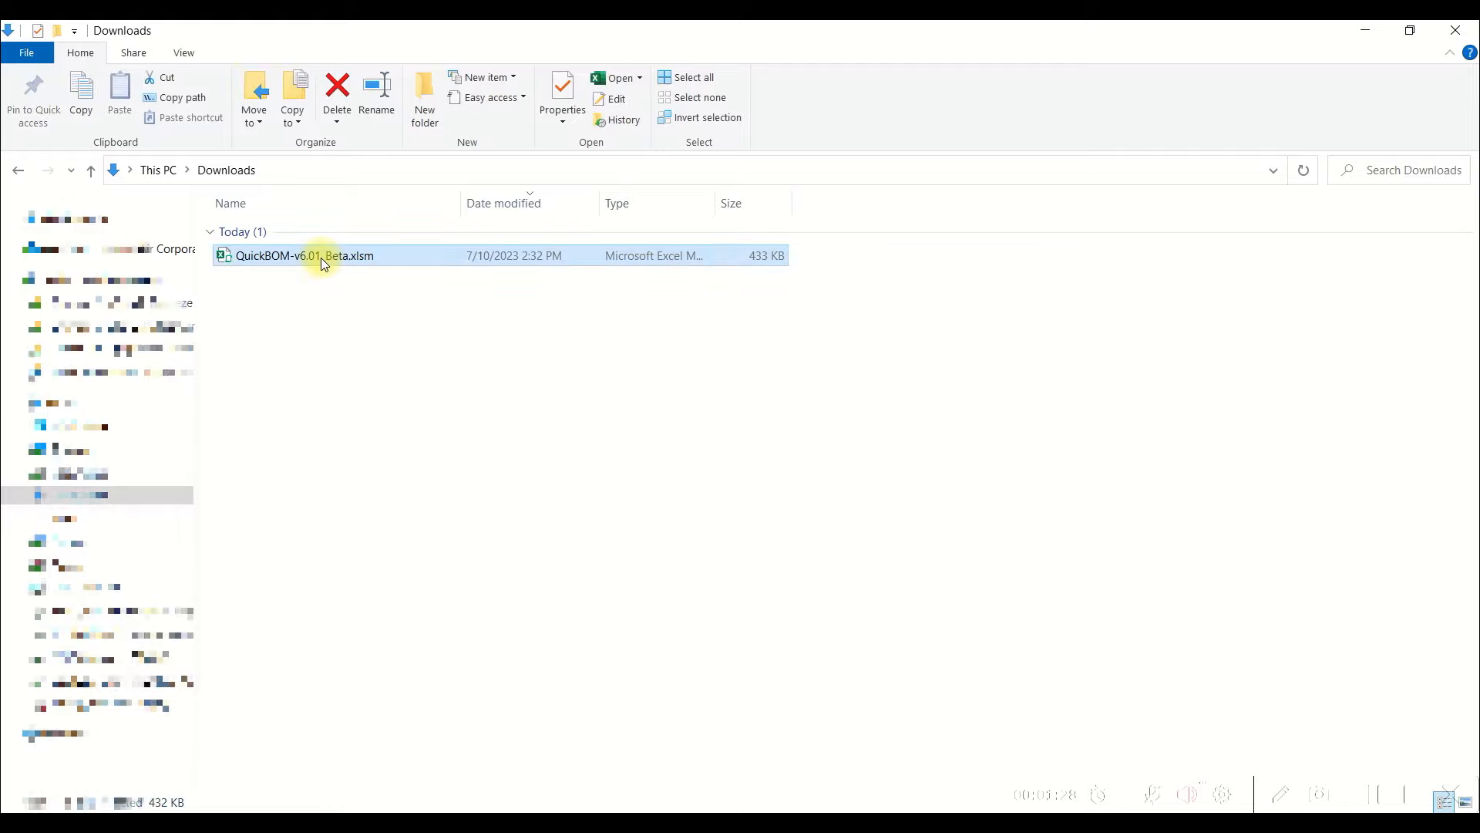
pyautogui.click(321, 258)
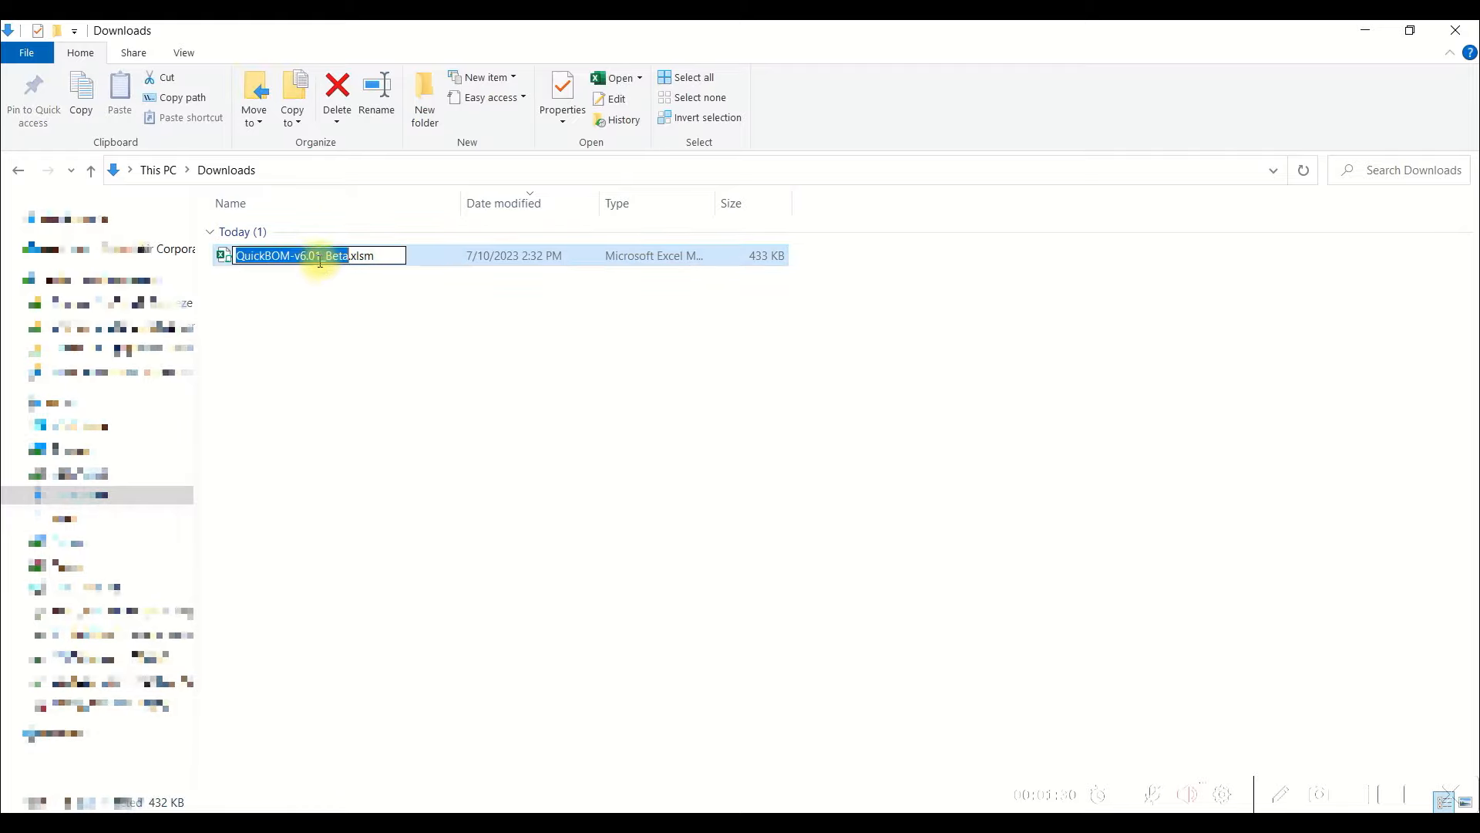
pyautogui.write('Skateboard-')
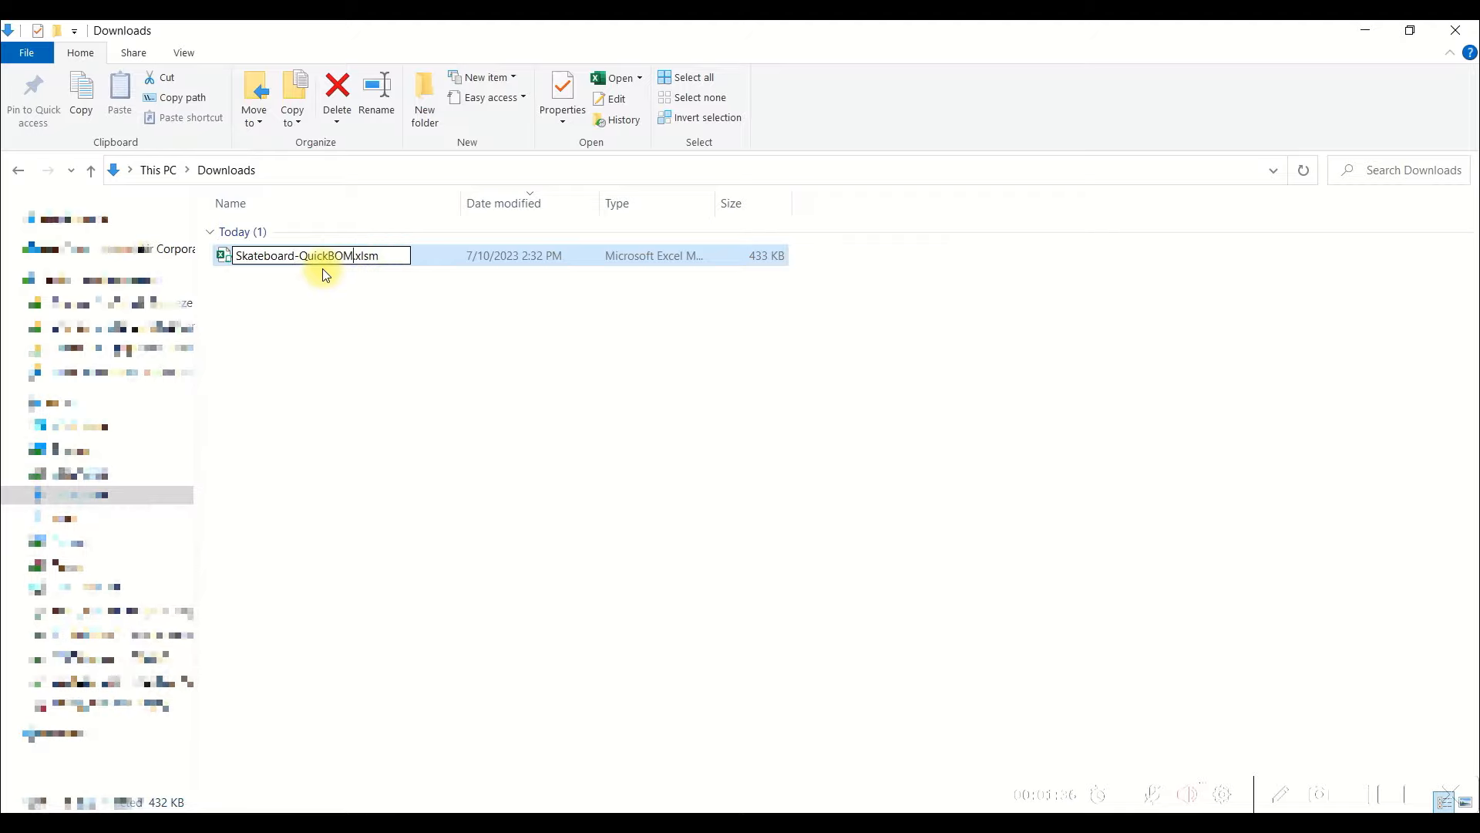
pyautogui.press('Return')
# Open the Skateboard-QuickBOM.xlsm workbook in Excel, show its Instructions sheet and enable the macros
pyautogui.doubleClick(322, 261)
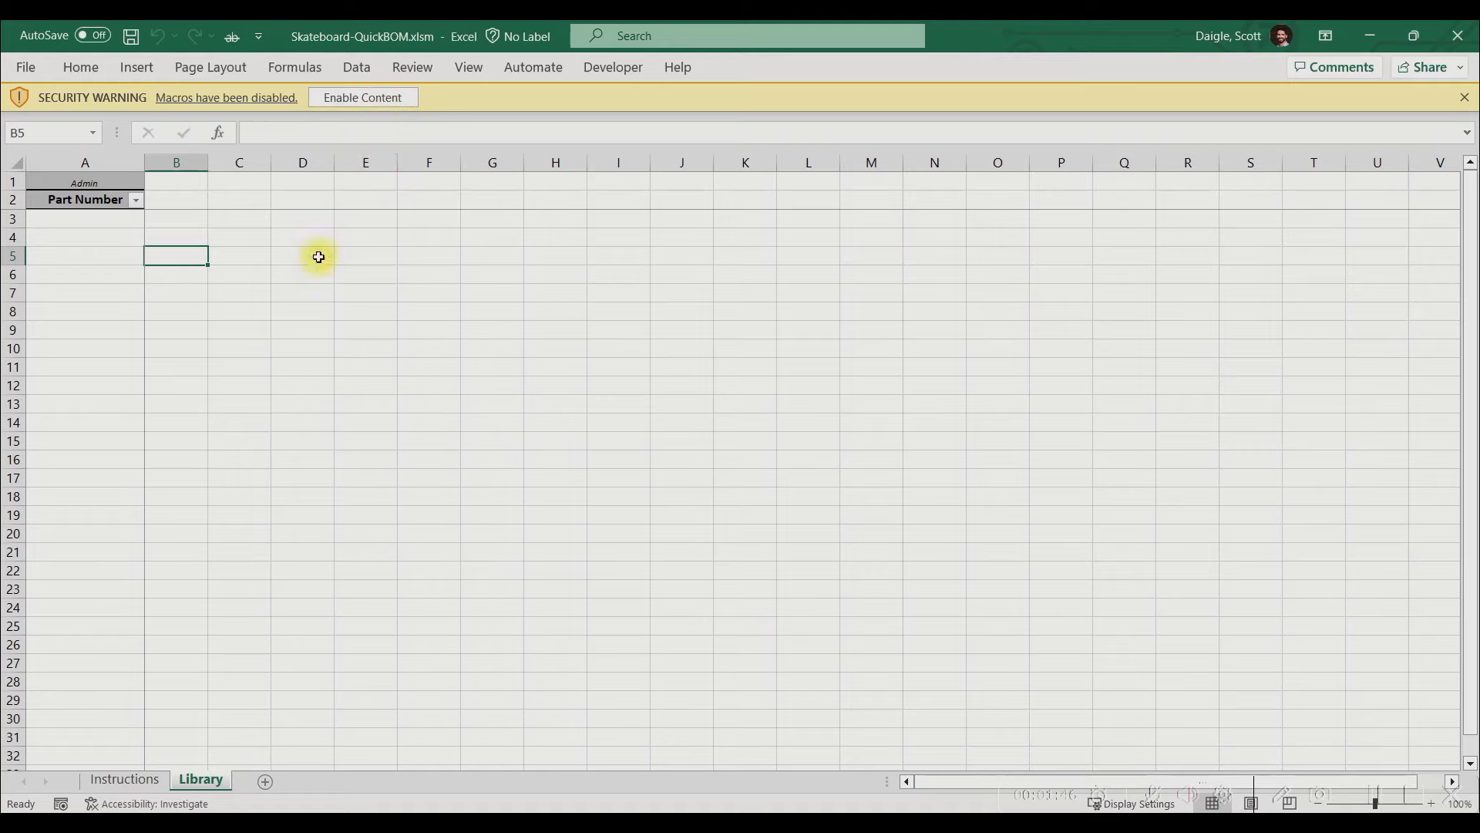
pyautogui.click(127, 780)
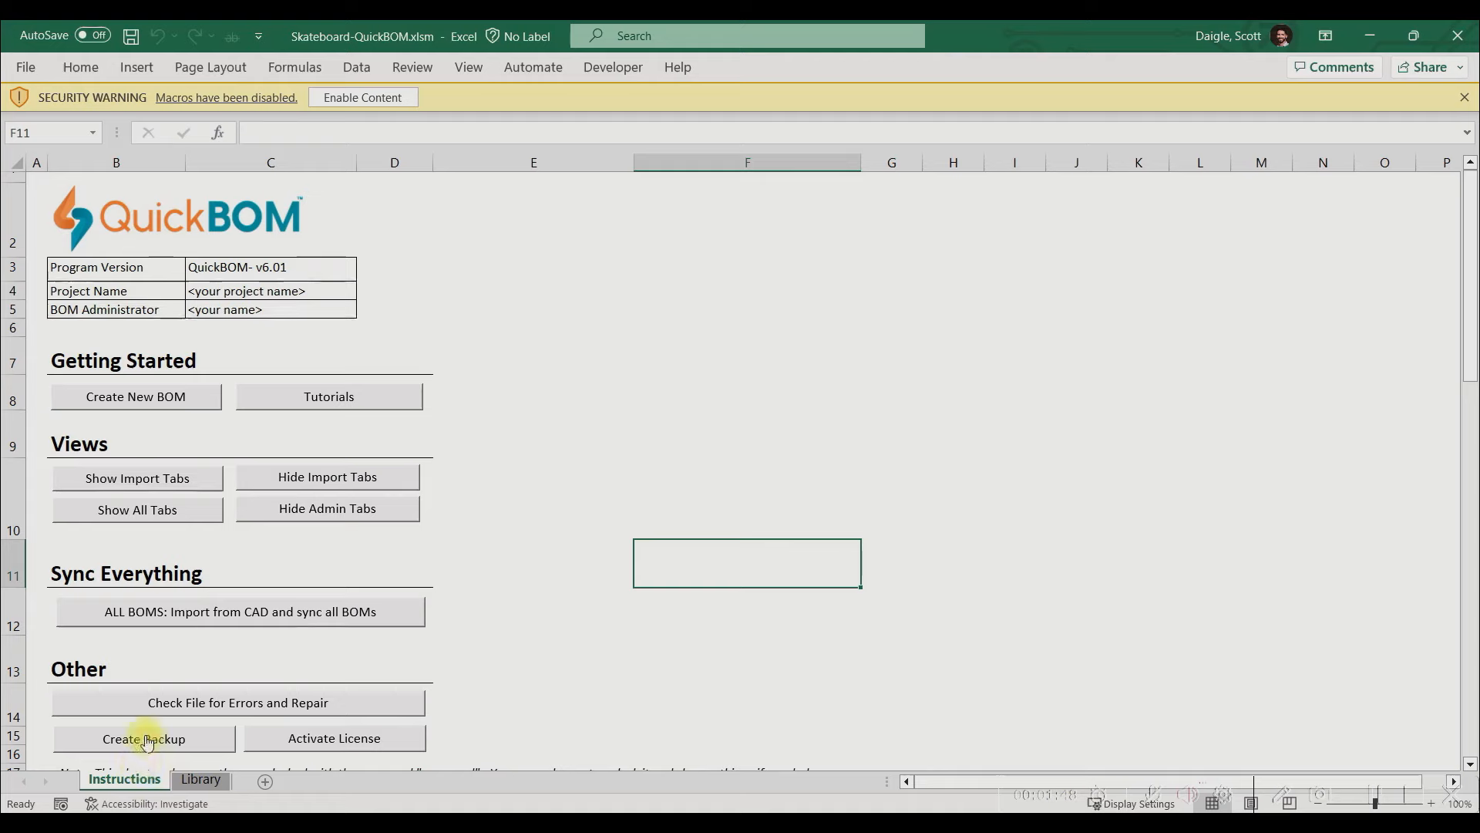
pyautogui.click(362, 98)
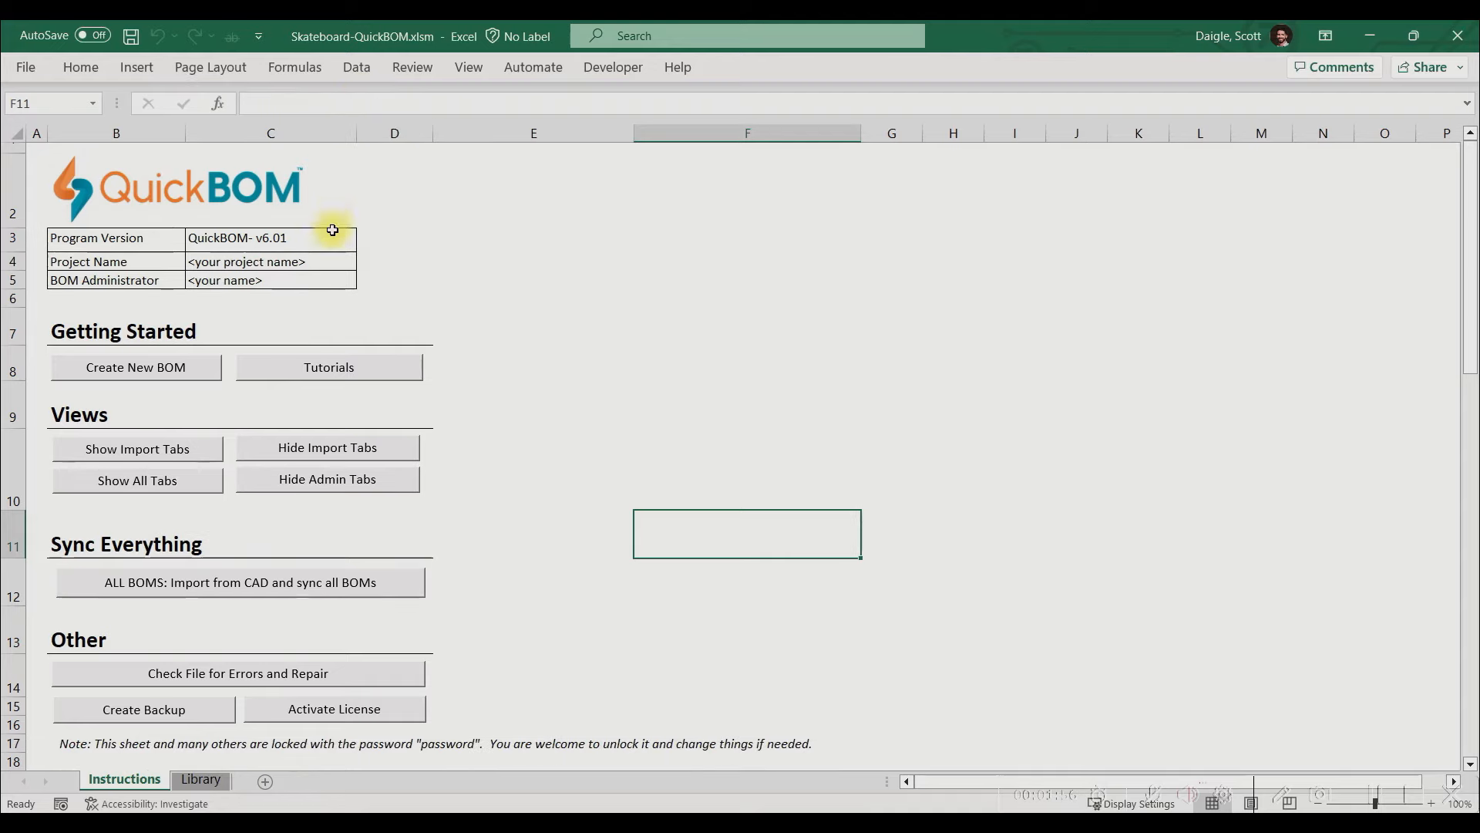
# Enter Skateboard as the project name and fill in the BOM administrator's name on the Instructions sheet
pyautogui.click(321, 263)
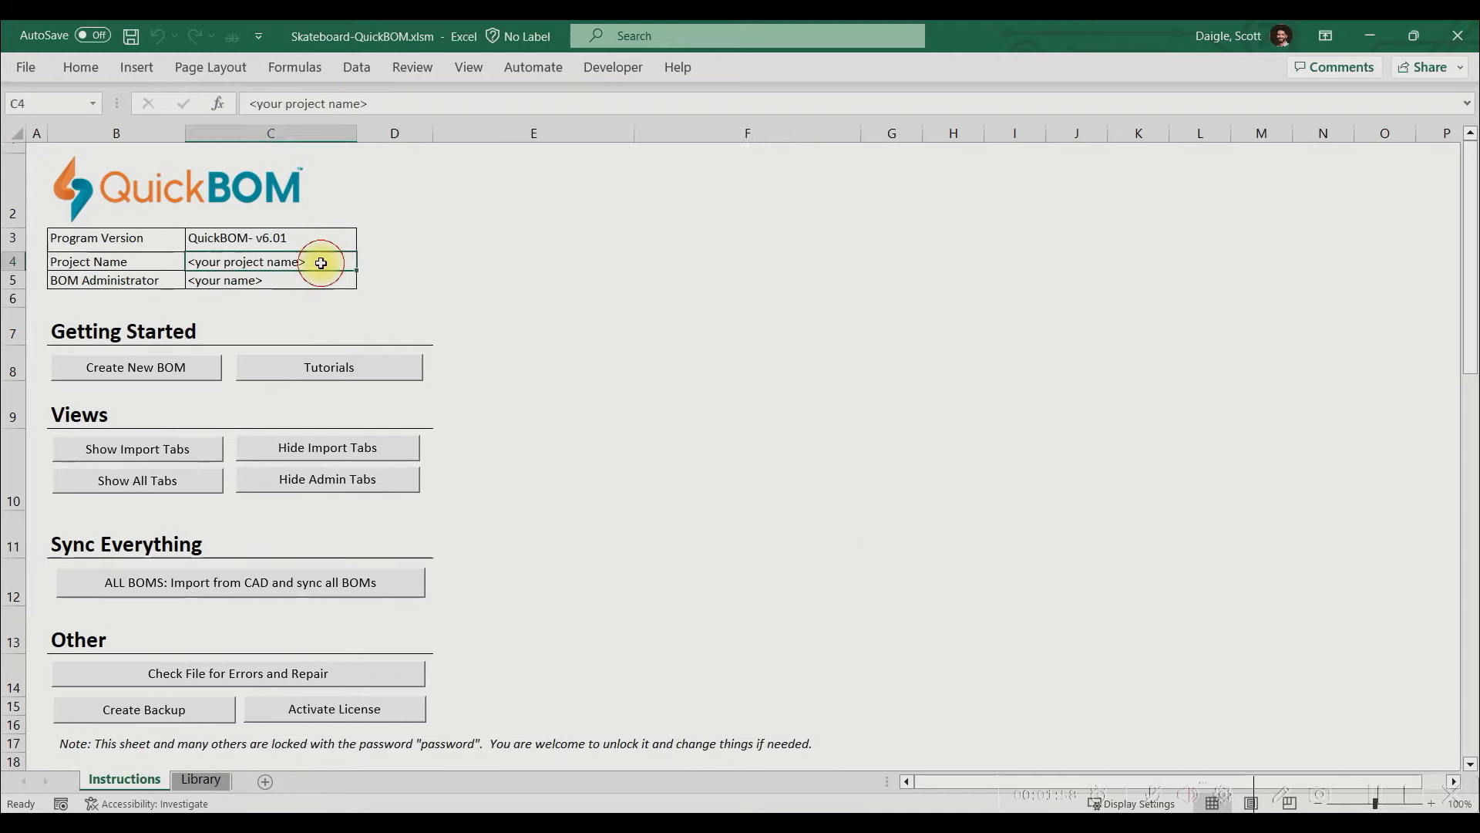
pyautogui.write('Skat')
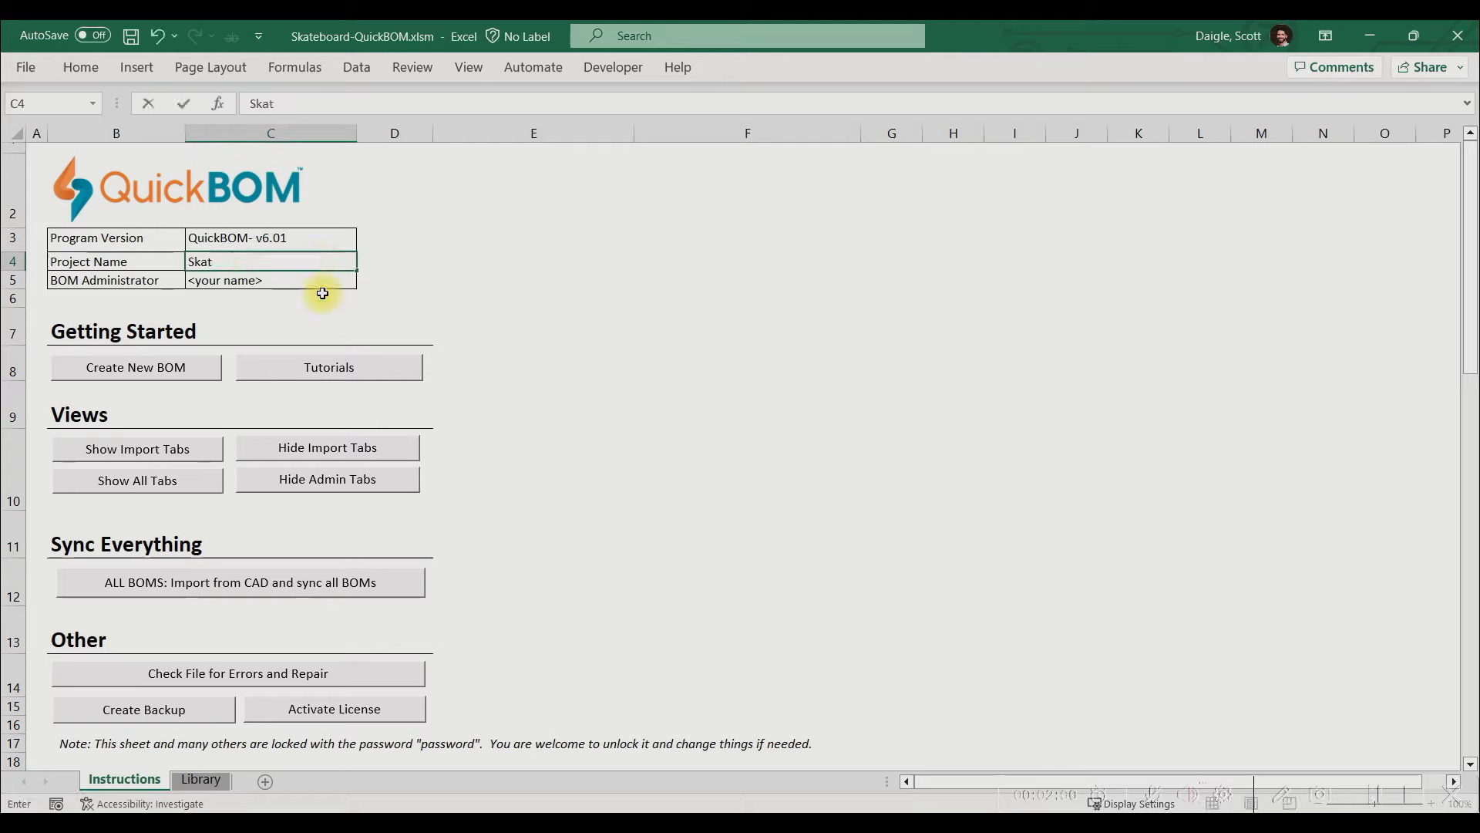
pyautogui.write('eboard')
pyautogui.press('Return')
pyautogui.write('Scott D.')
pyautogui.press('Return')
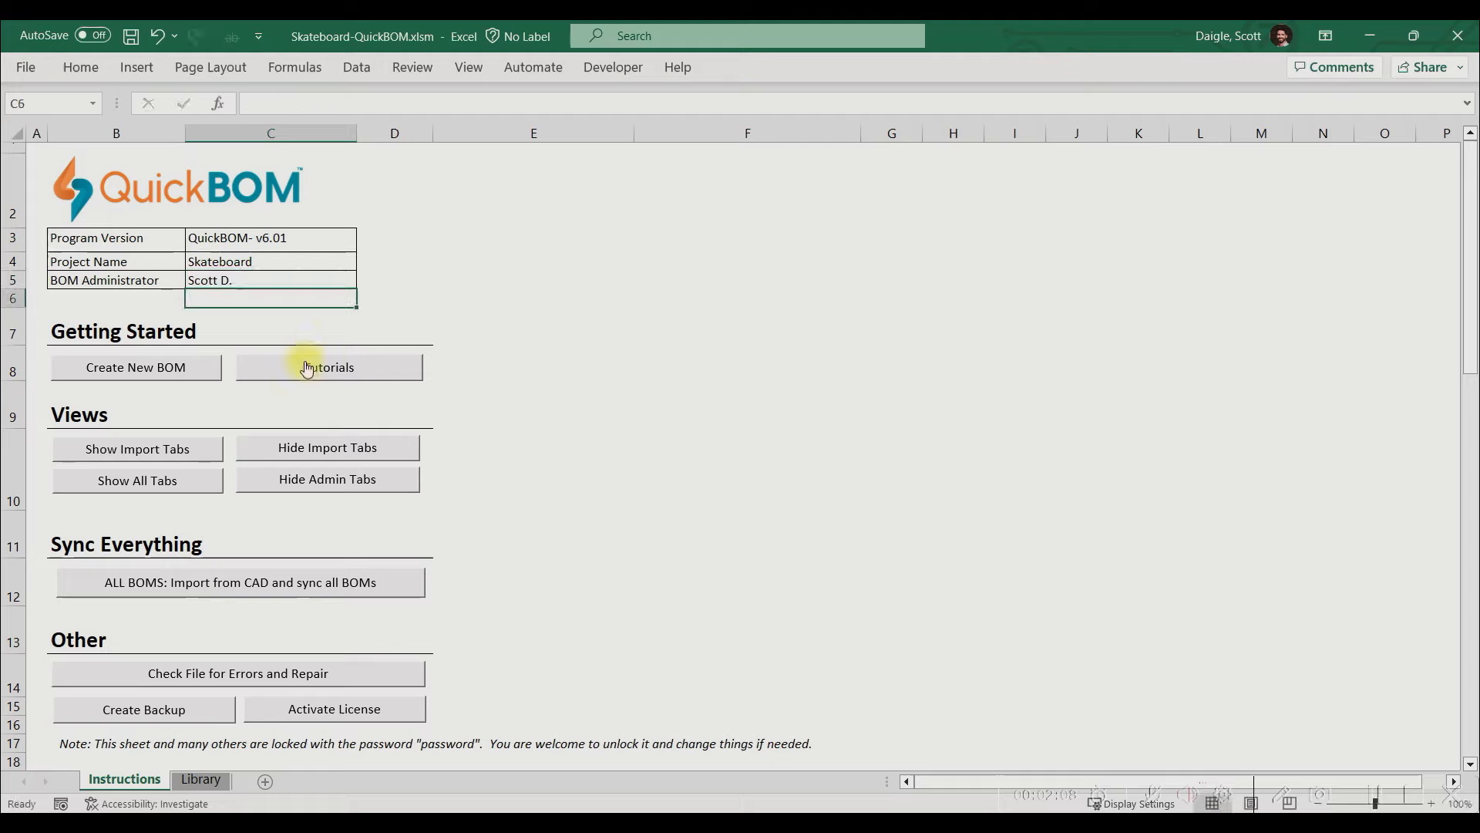
# Create a new BOM of the Manual BOM type named Skateboard
pyautogui.click(153, 370)
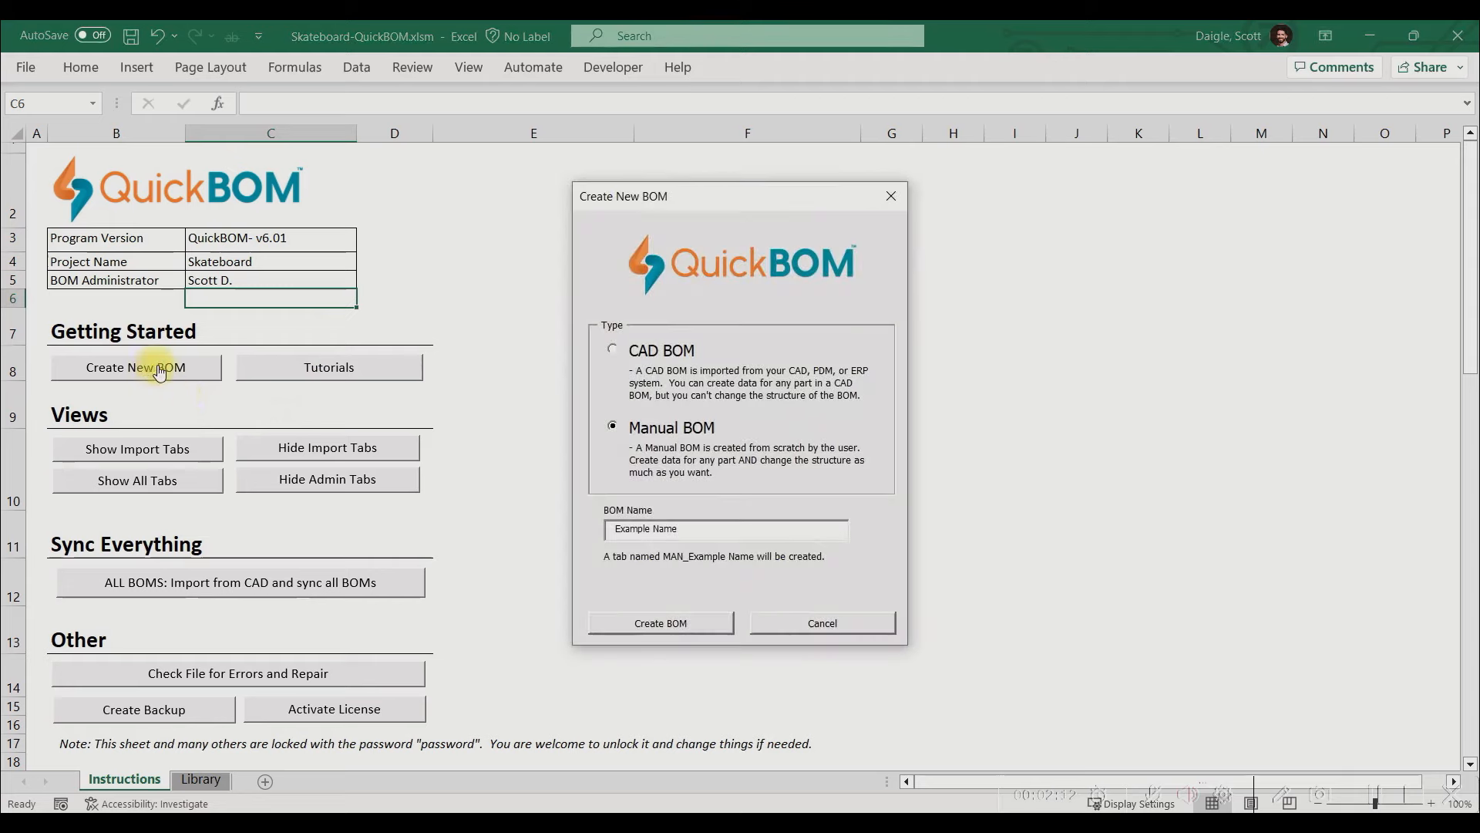
pyautogui.click(612, 351)
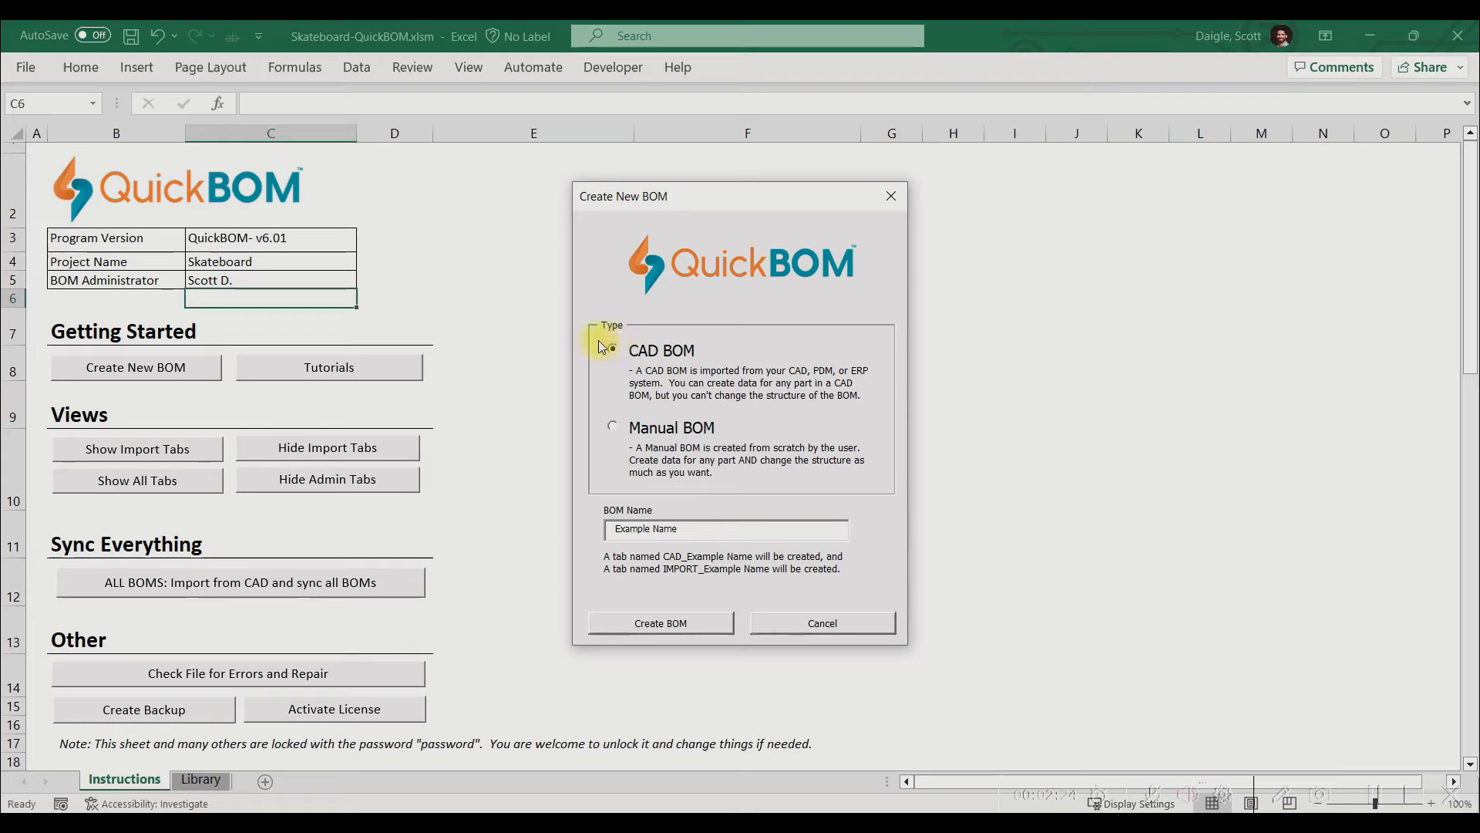
pyautogui.click(613, 428)
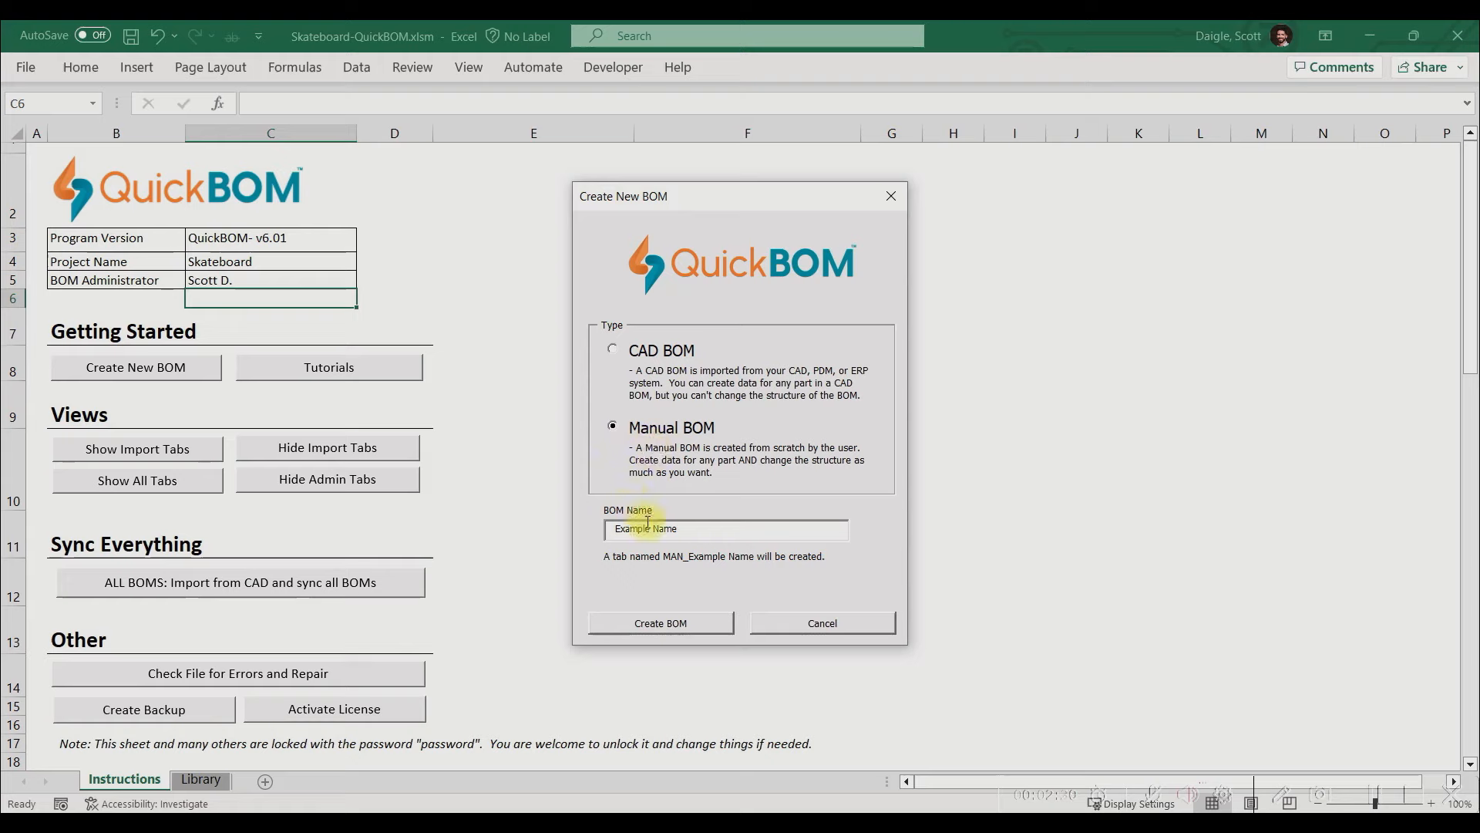
pyautogui.moveTo(706, 528); pyautogui.dragTo(562, 519)
pyautogui.write('Skateboard')
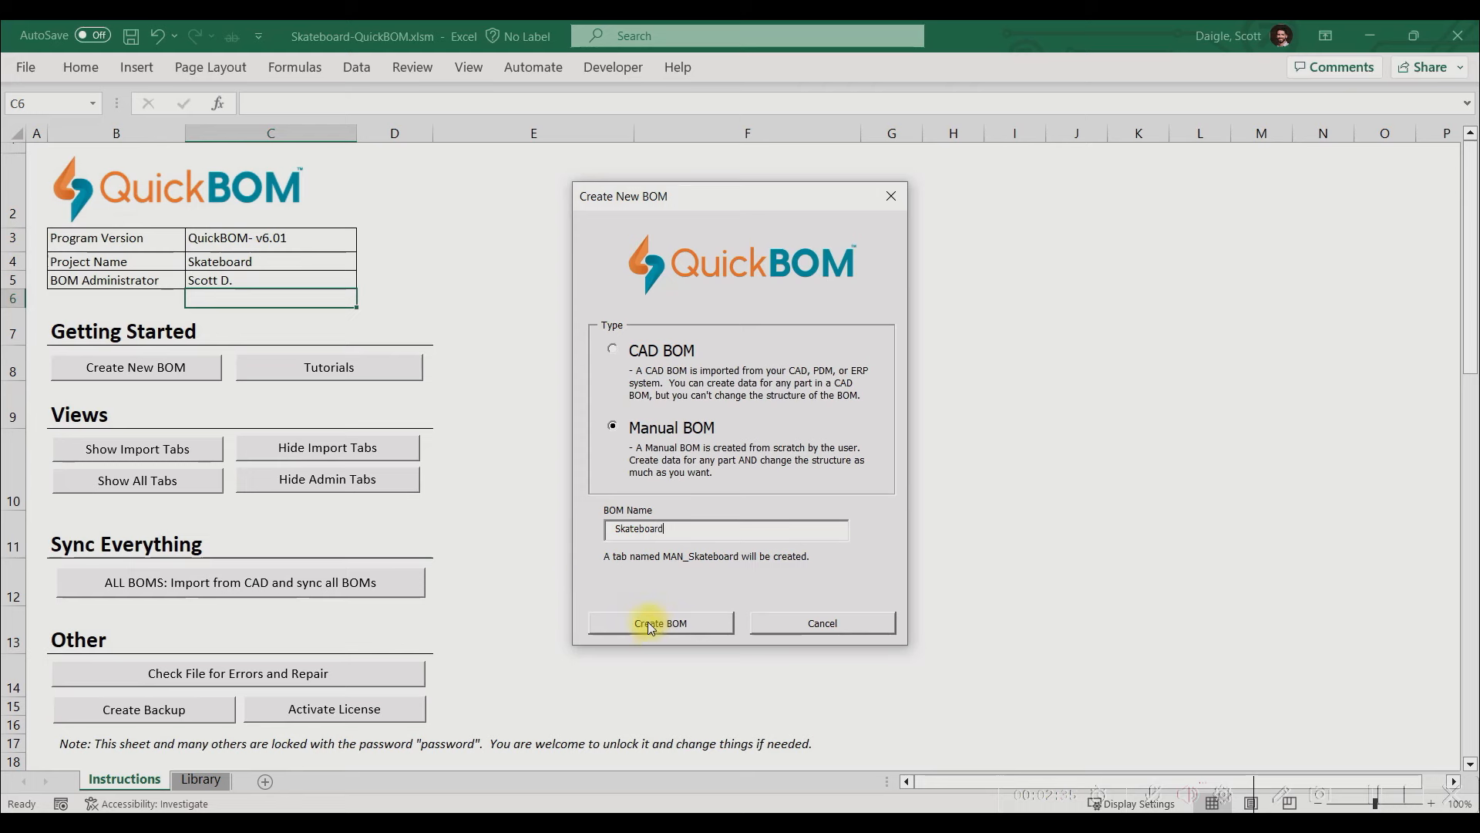
pyautogui.click(650, 625)
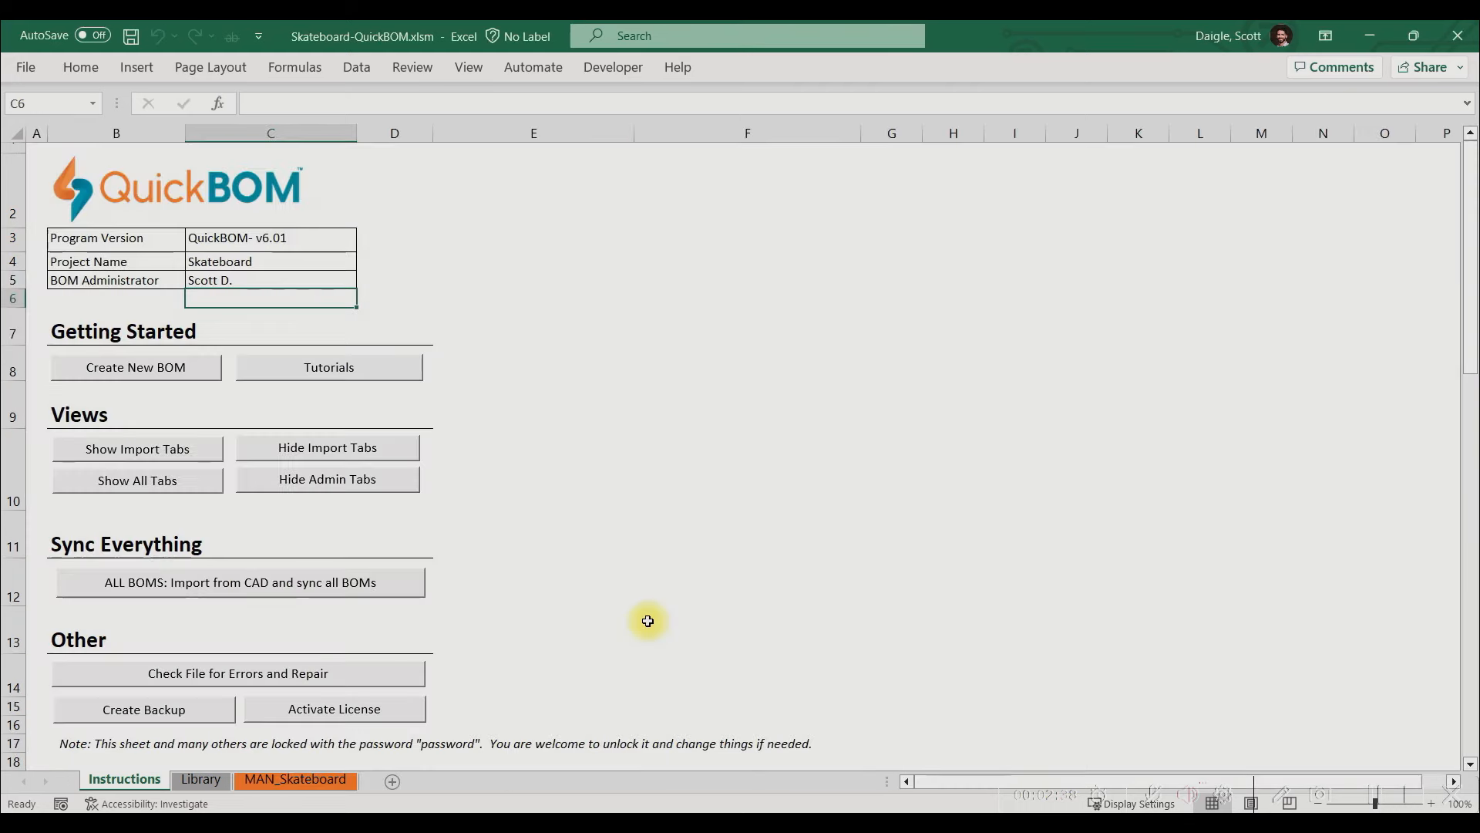
# Delete the example part and assembly rows 5 to 12 on the MAN_Skateboard sheet, keeping the top level assembly
pyautogui.click(294, 780)
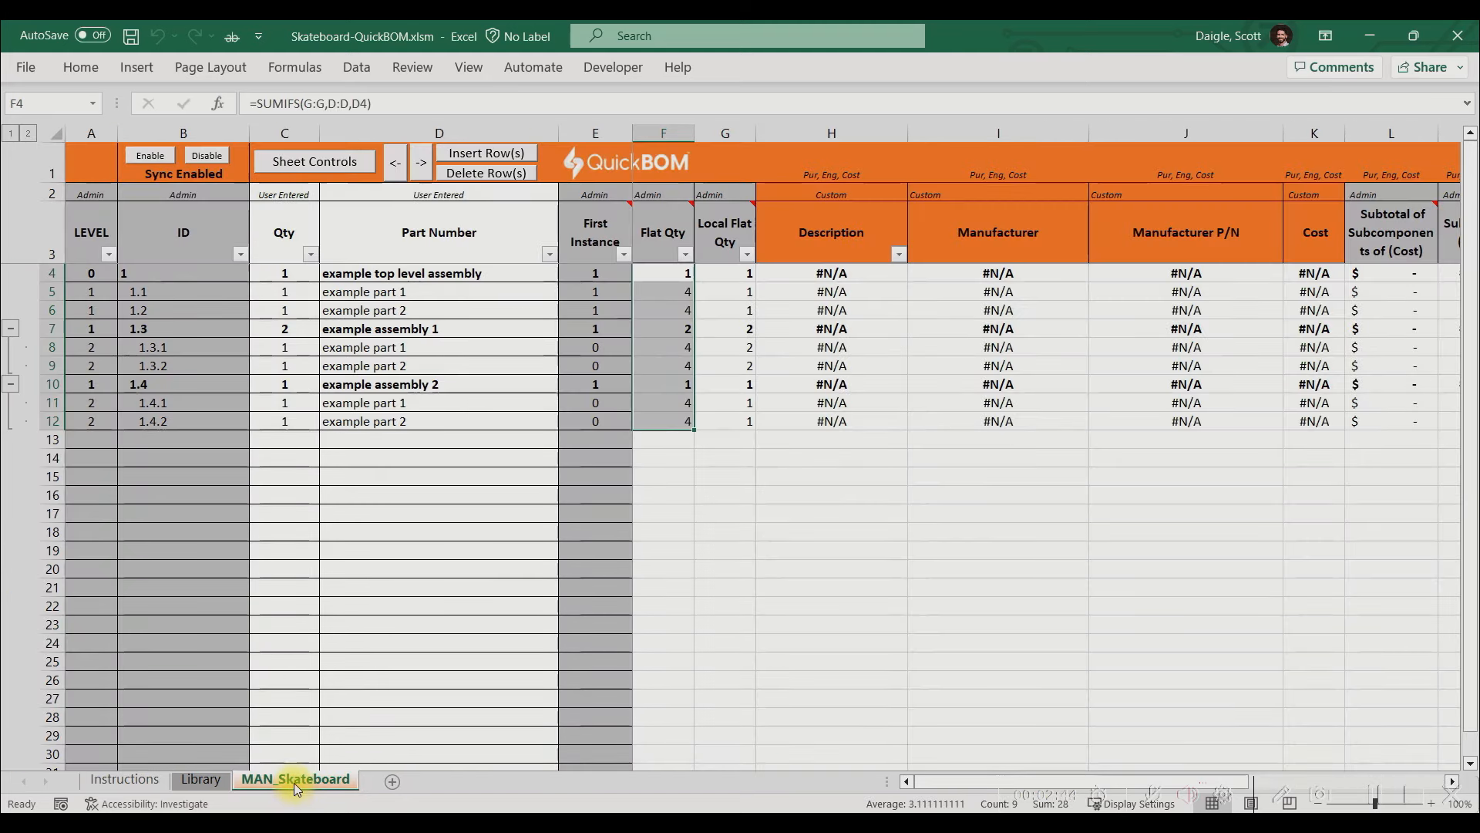
pyautogui.rightClick(298, 765)
pyautogui.click(278, 741)
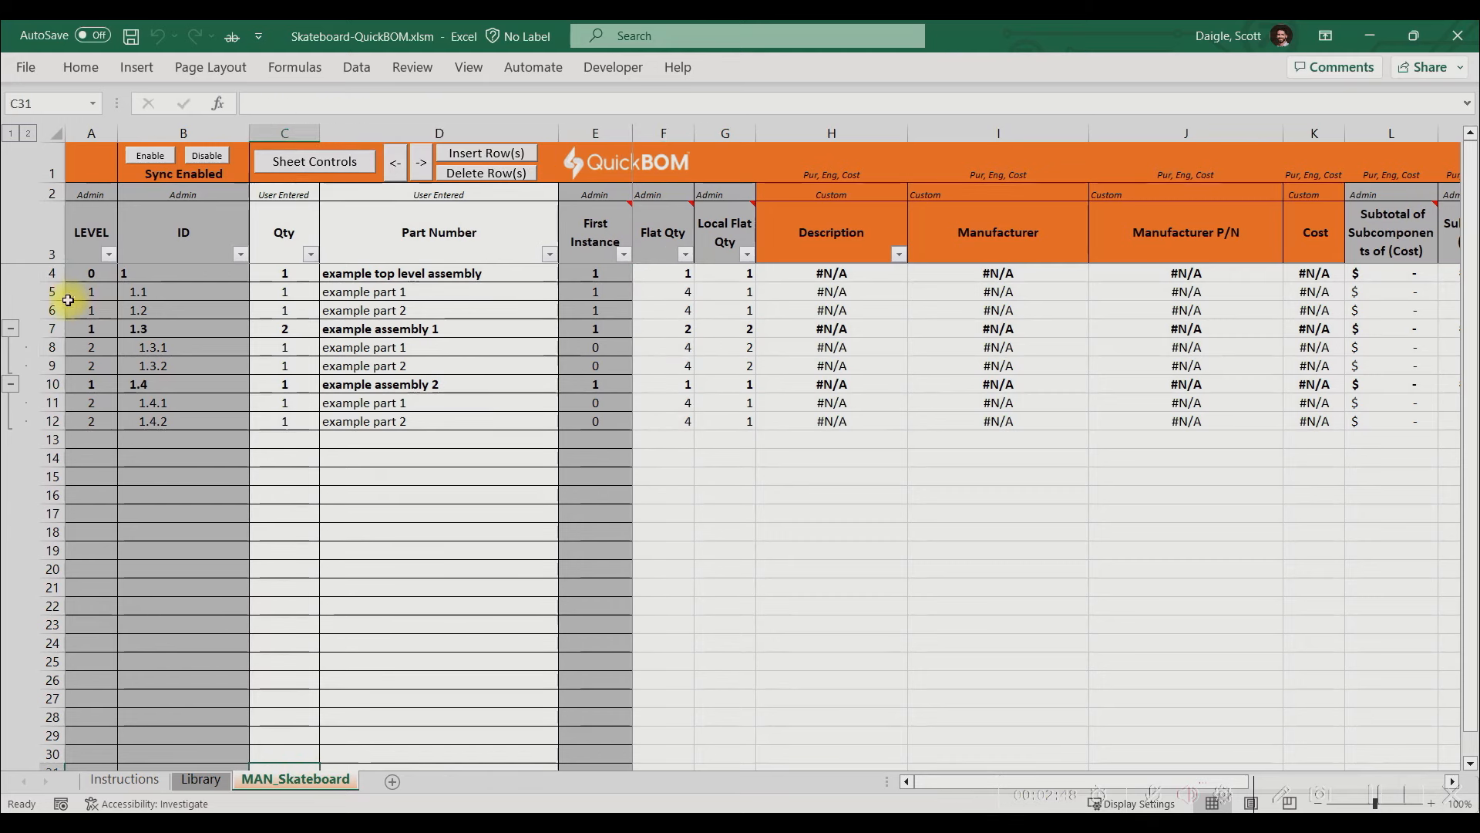
pyautogui.moveTo(48, 292); pyautogui.dragTo(51, 421)
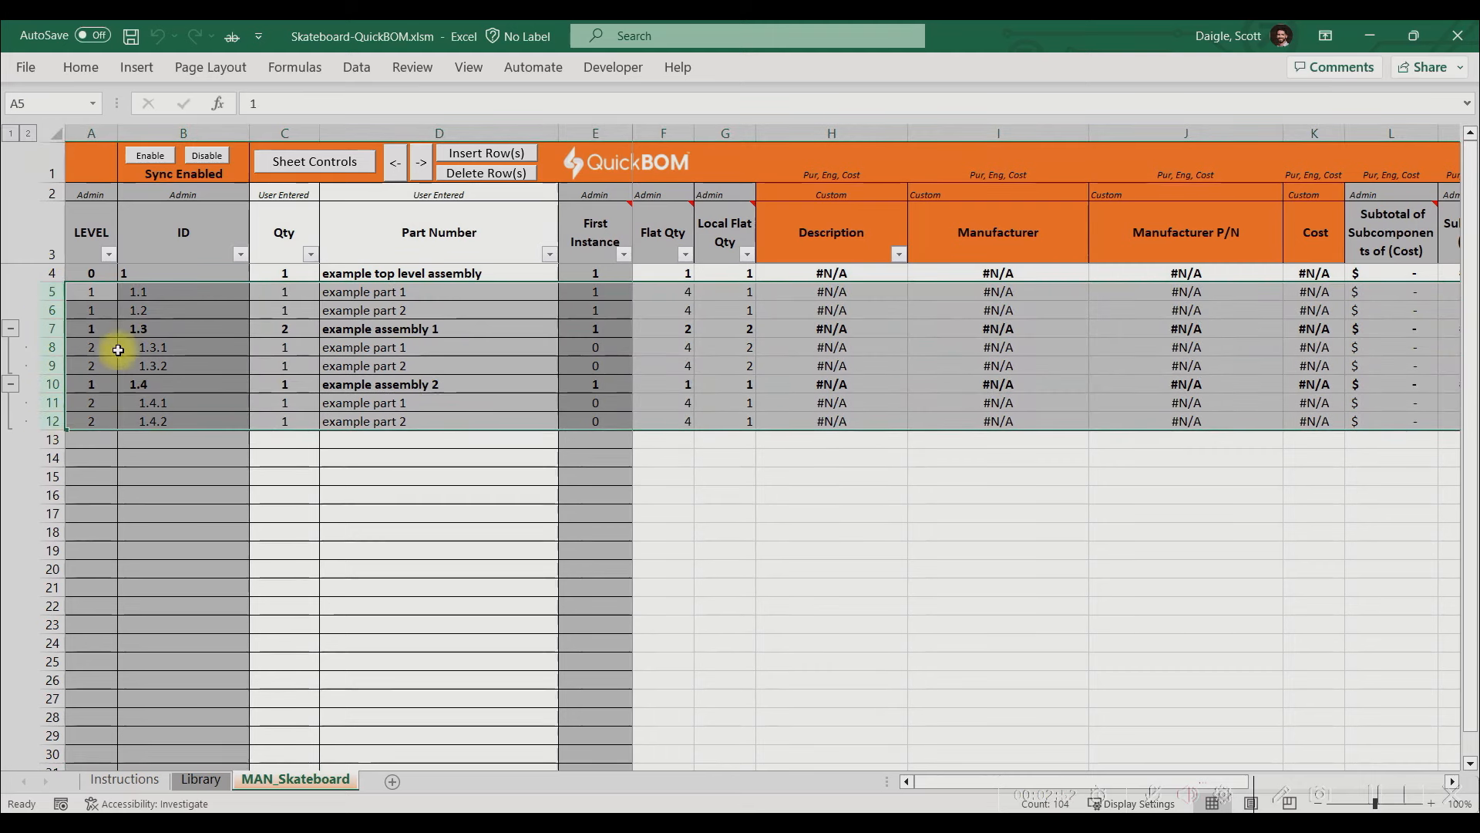
pyautogui.click(480, 174)
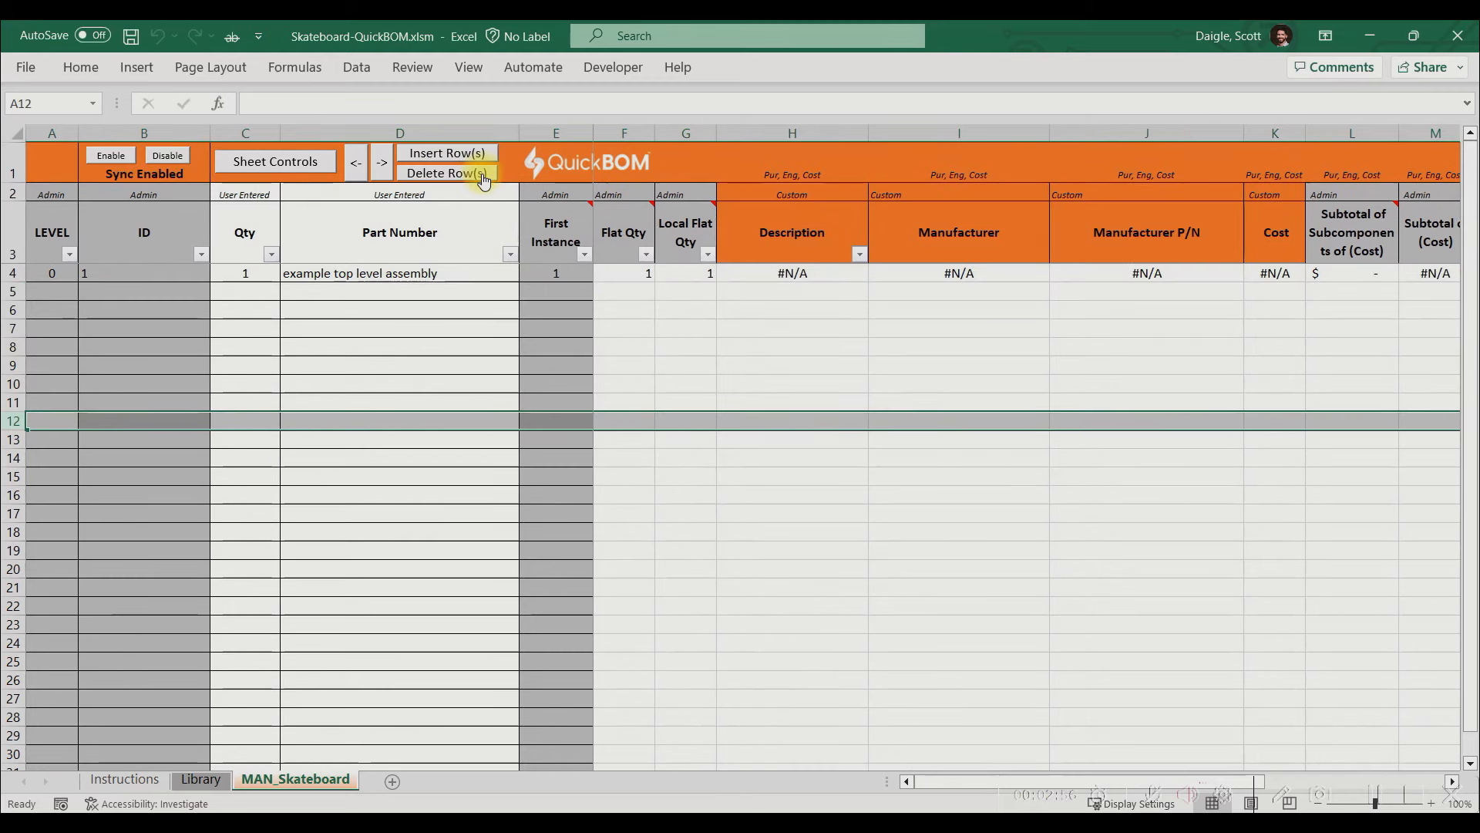
# Change the top level assembly's part number to Skateboard, replacing the old part with the new part
pyautogui.click(349, 273)
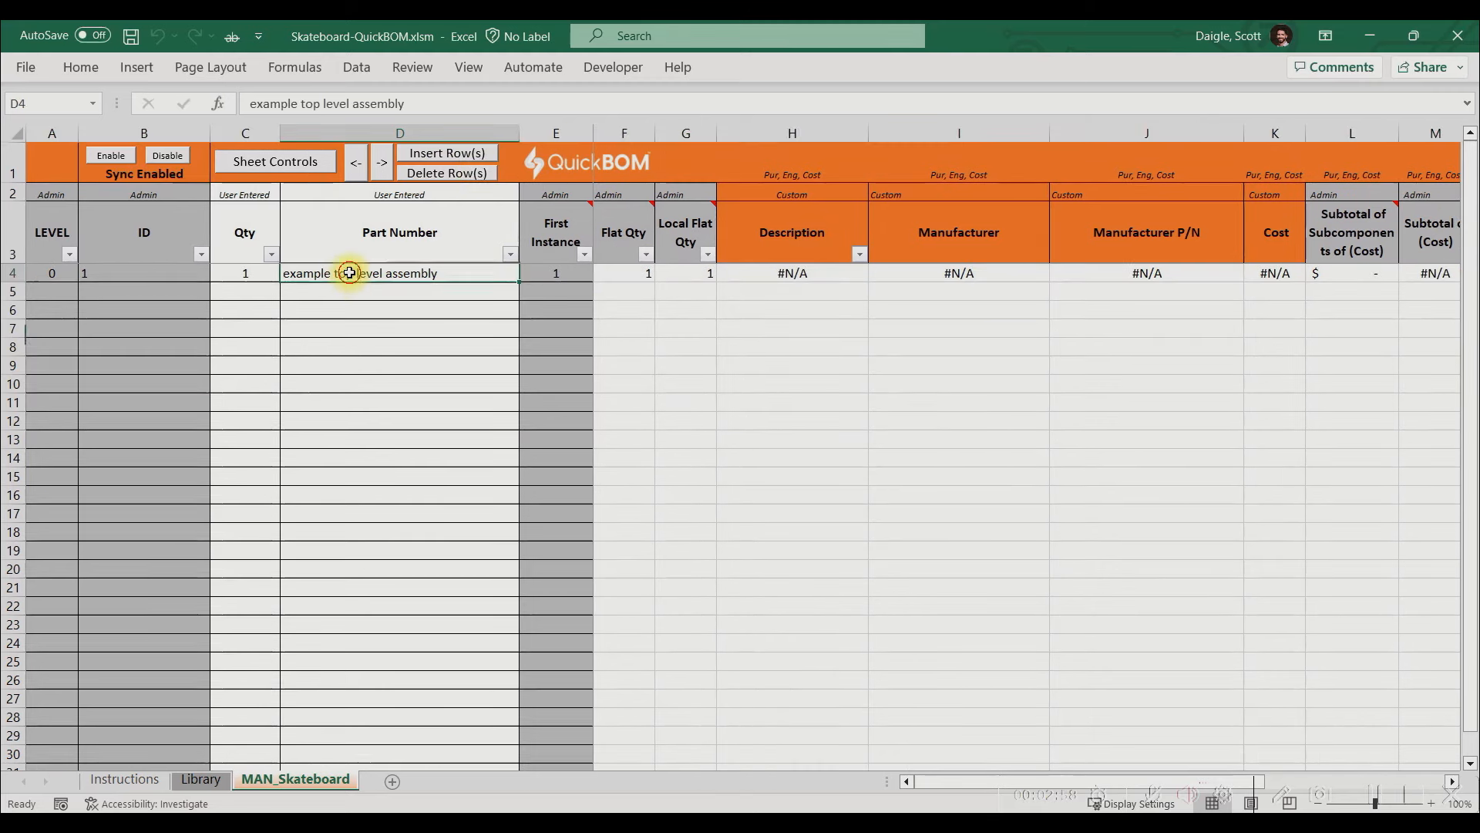
pyautogui.write('Skateboard')
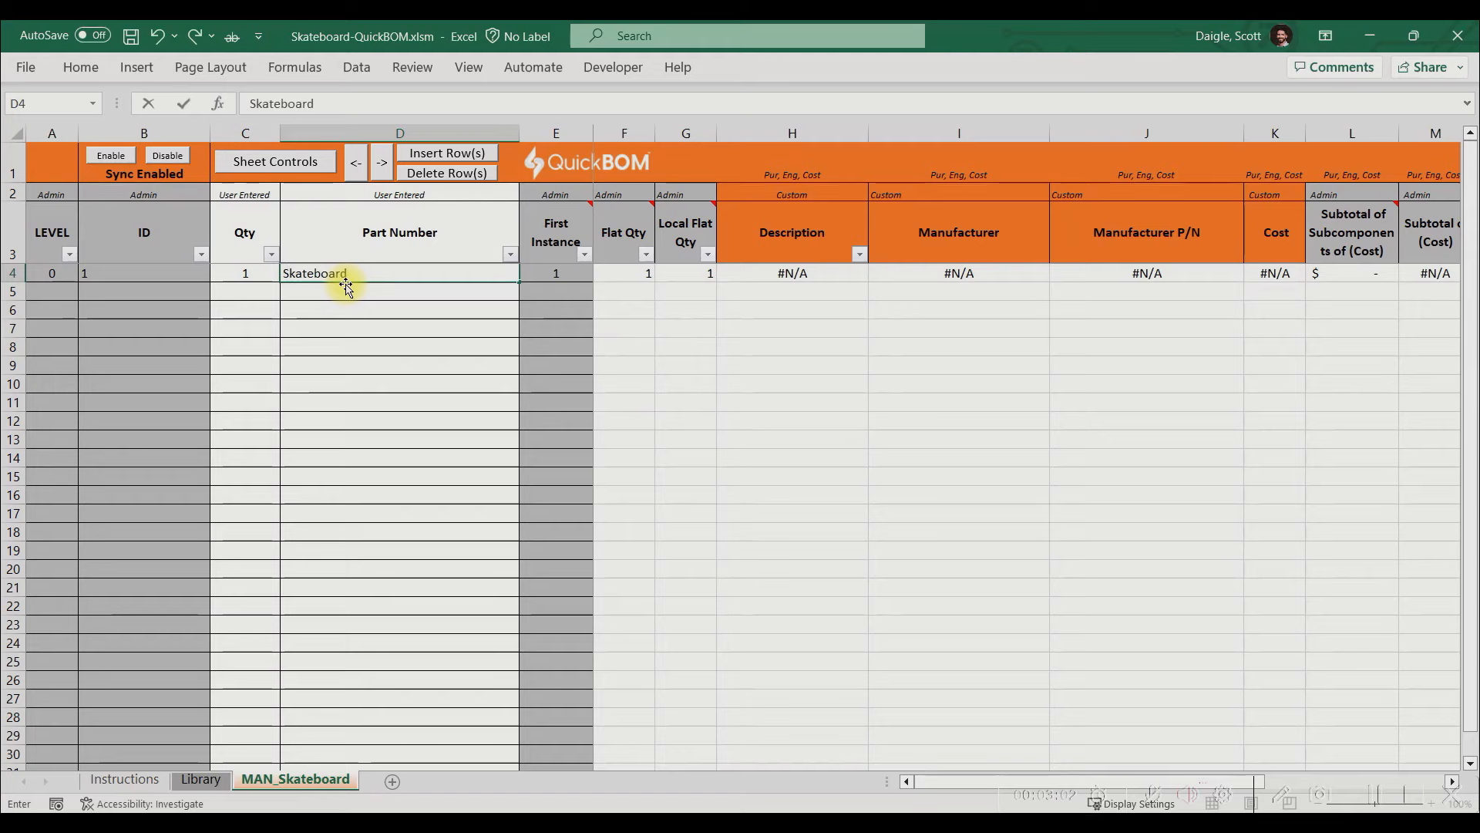
pyautogui.press('Return')
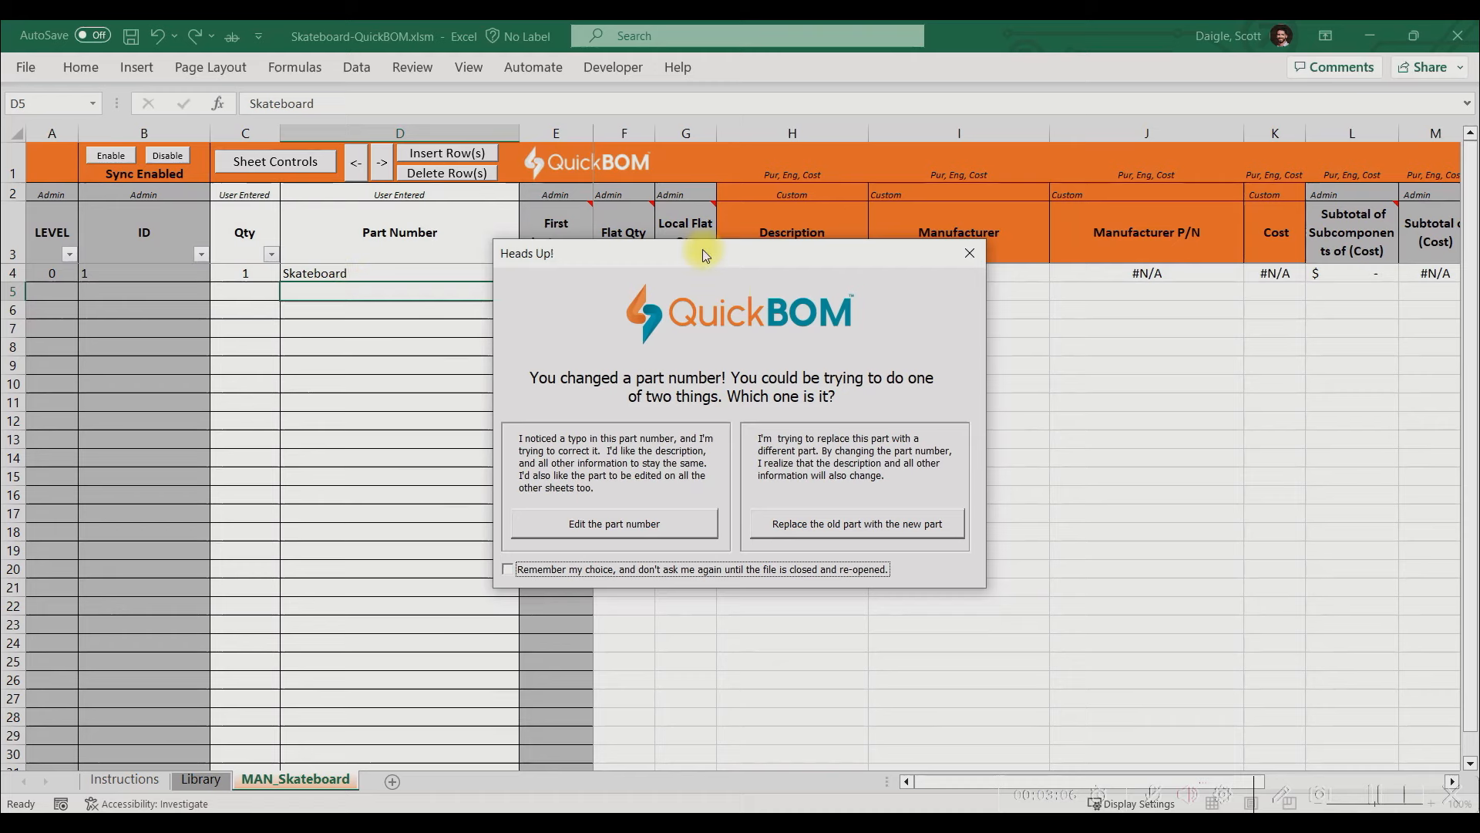
pyautogui.click(875, 525)
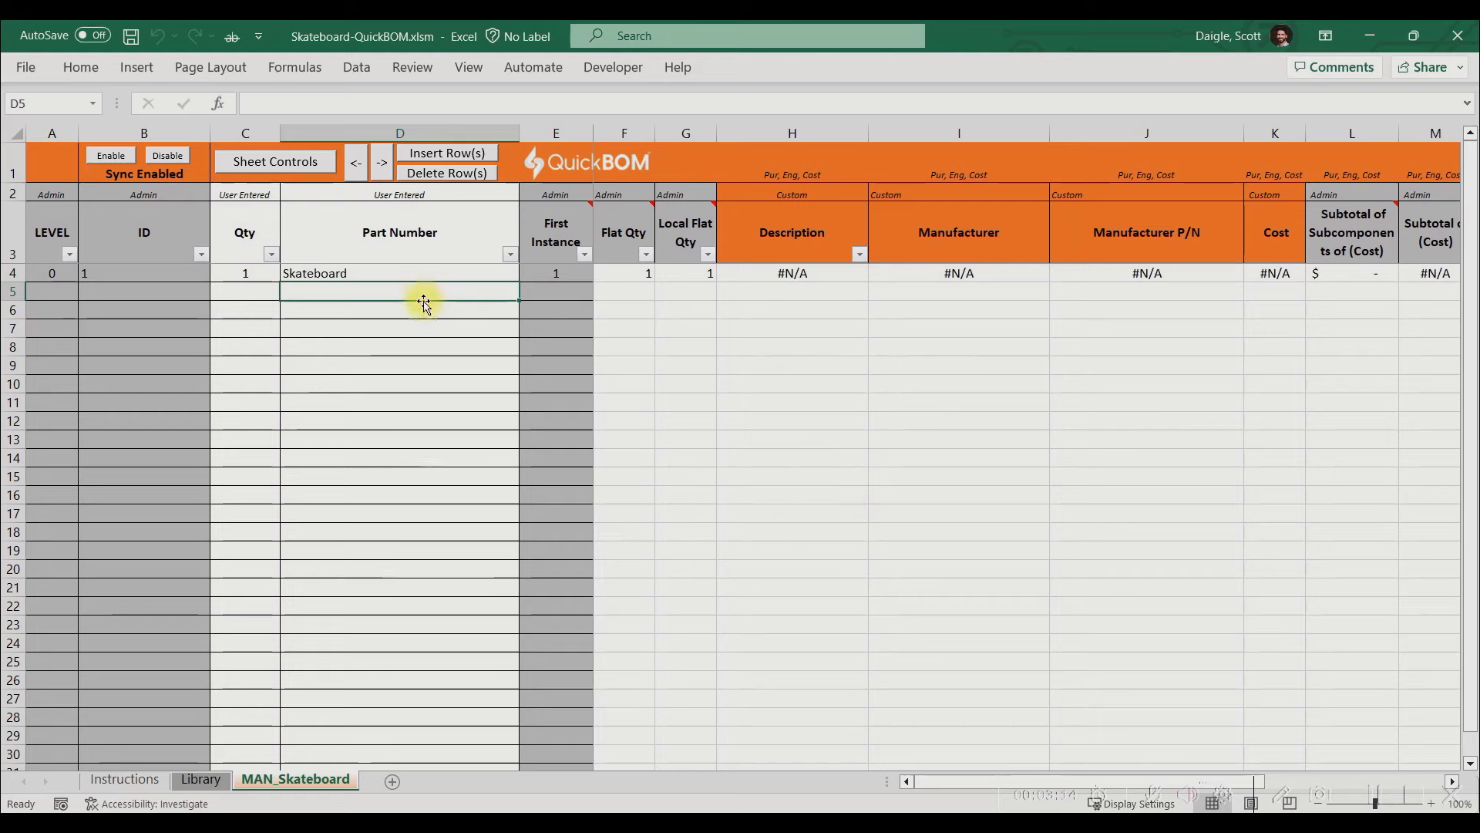
# Add the part numbers Board, Axle, Wheel and Bolts in rows 5 to 8 below Skateboard
pyautogui.write('Bo')
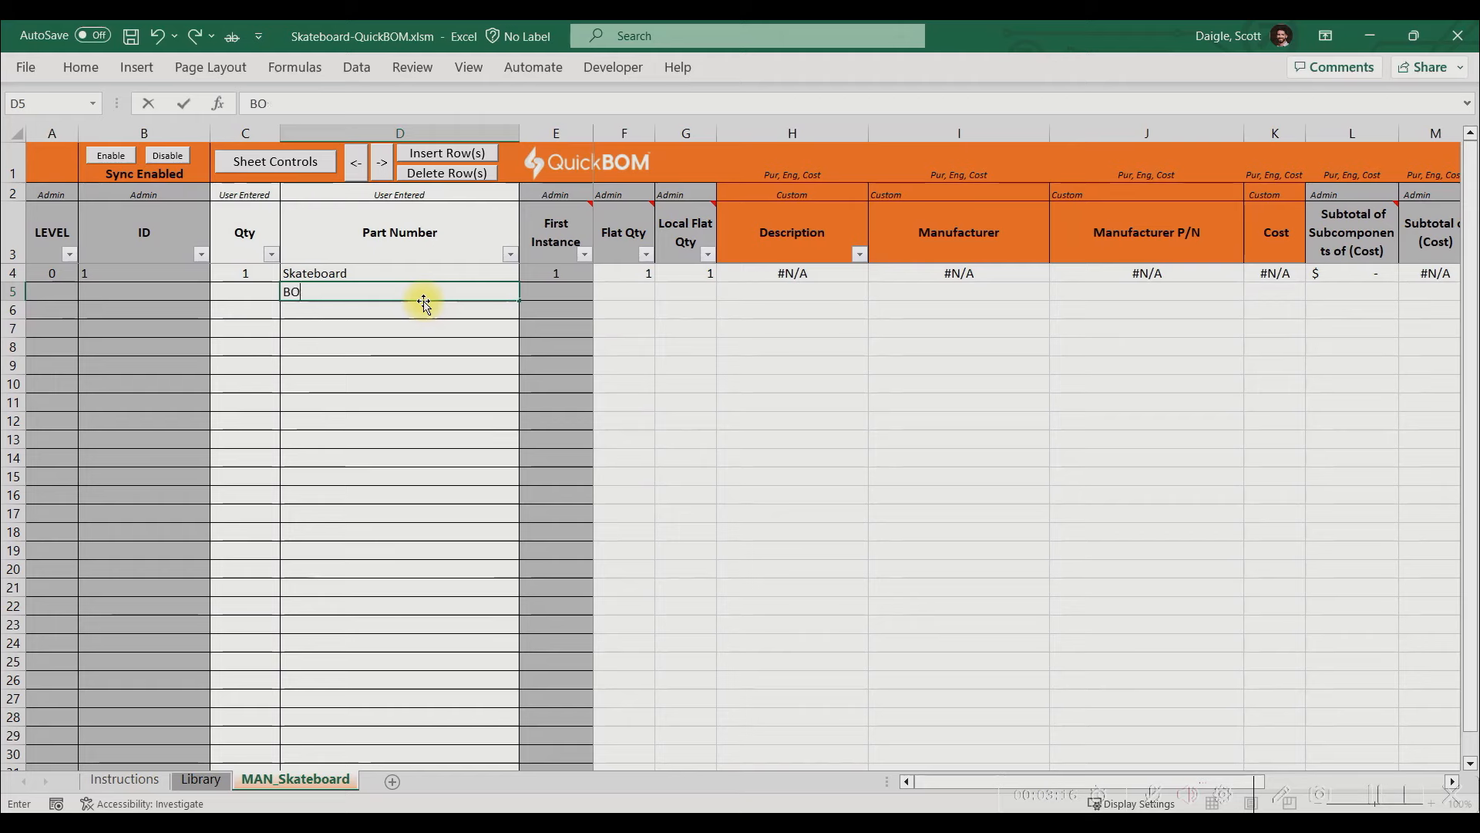
pyautogui.write('ard')
pyautogui.press('Return')
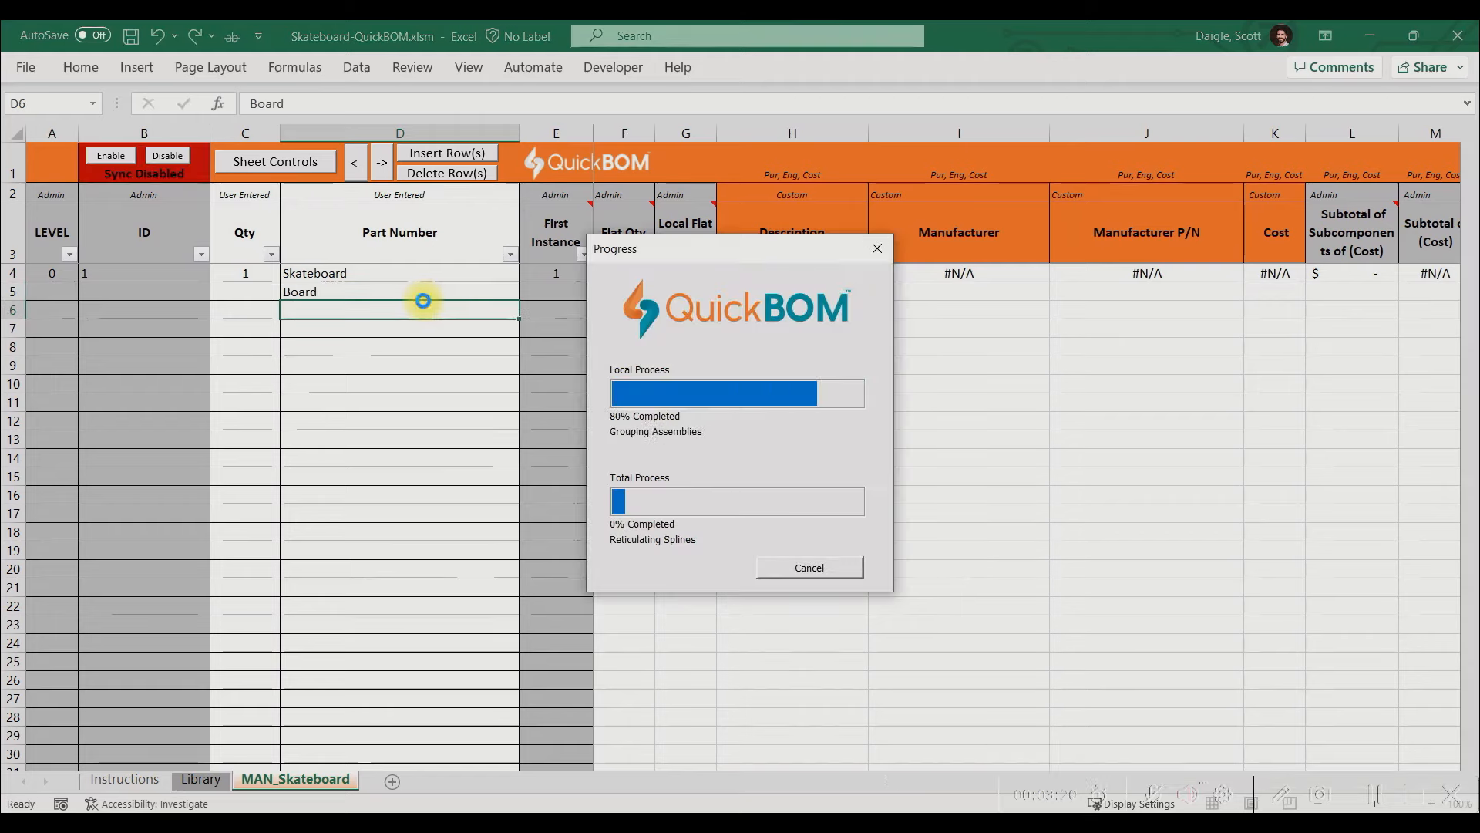
pyautogui.click(421, 309)
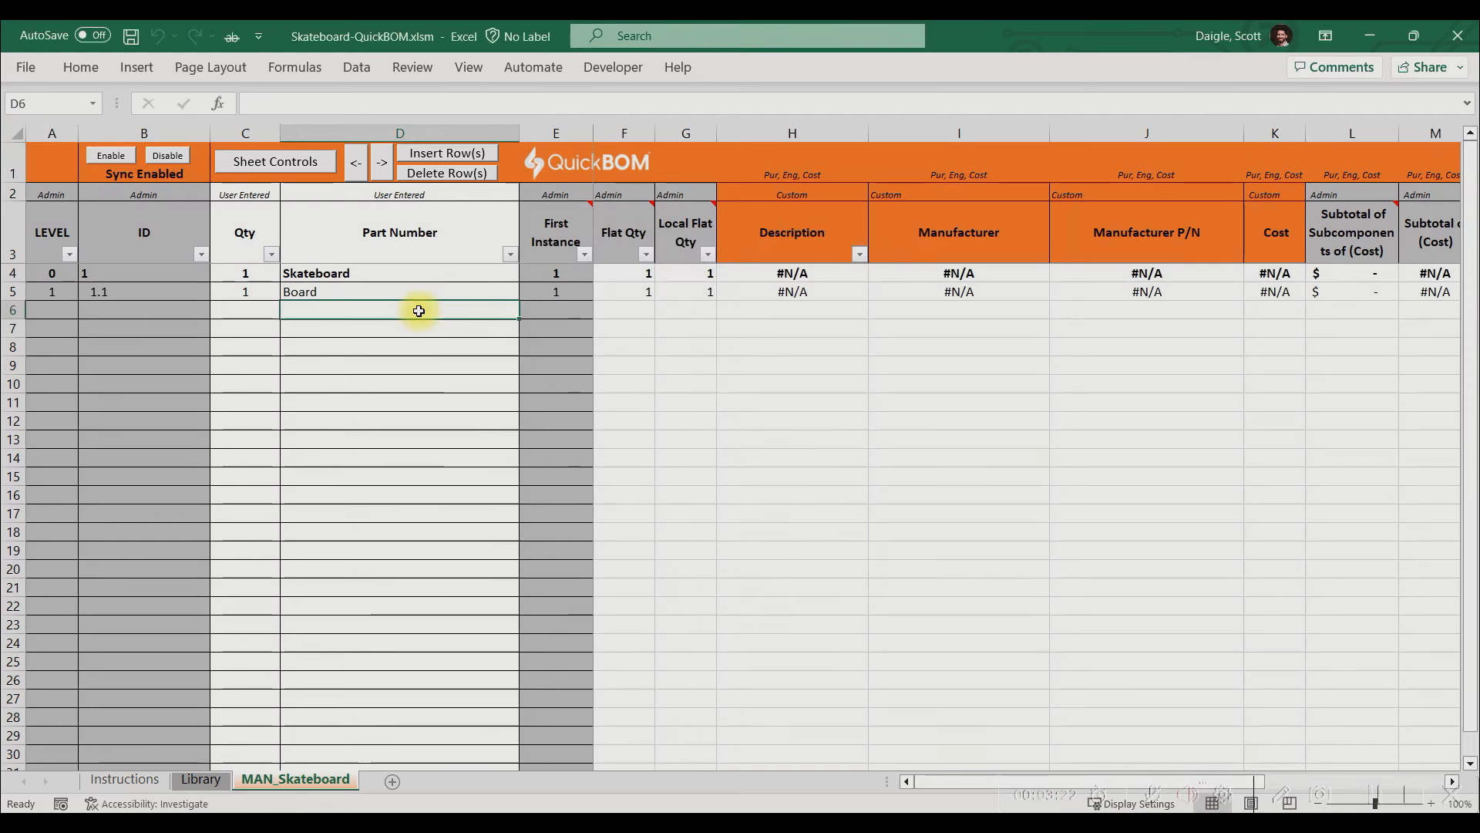
pyautogui.write('Axle')
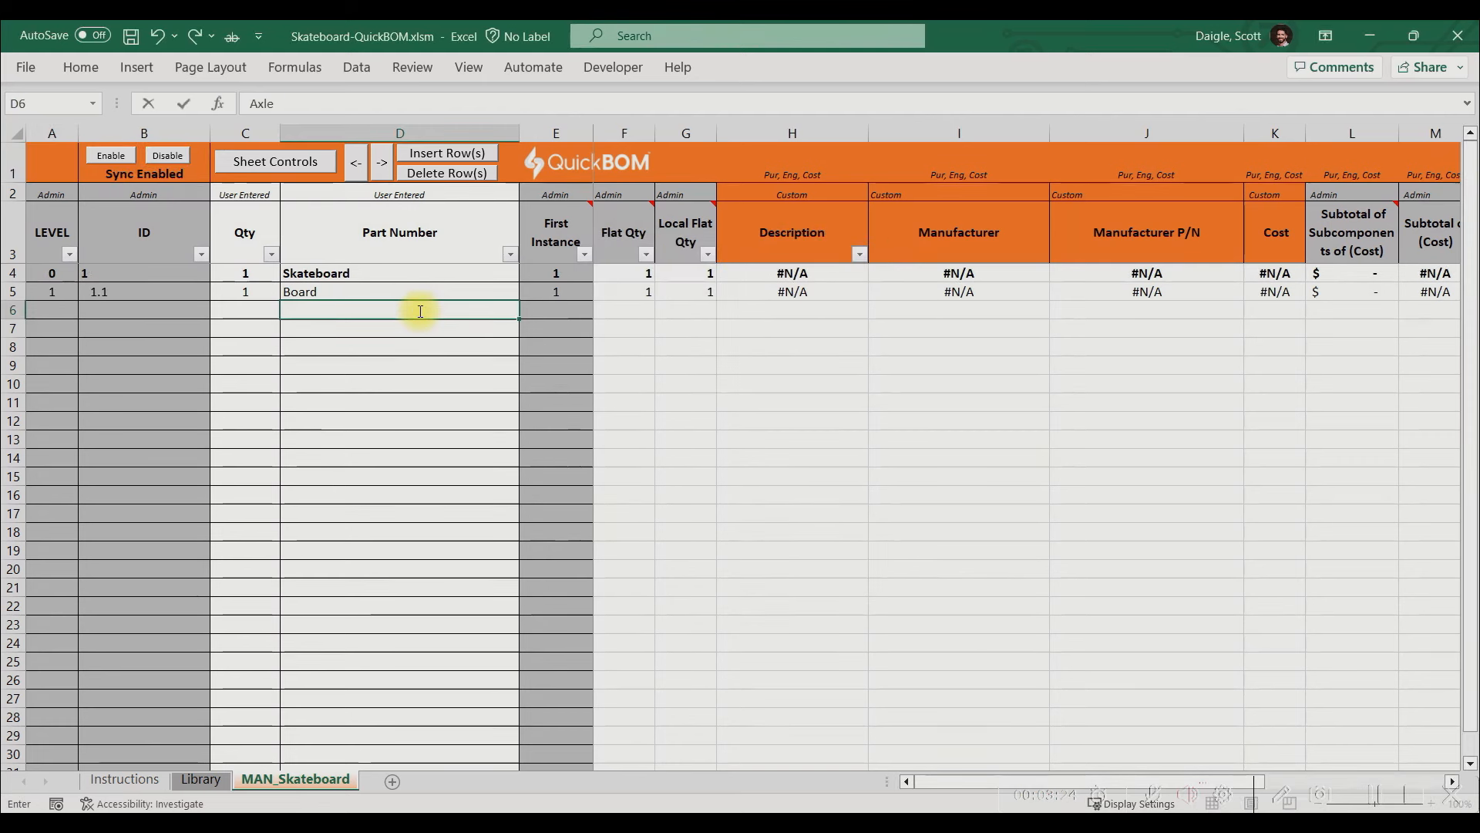
pyautogui.press('Return')
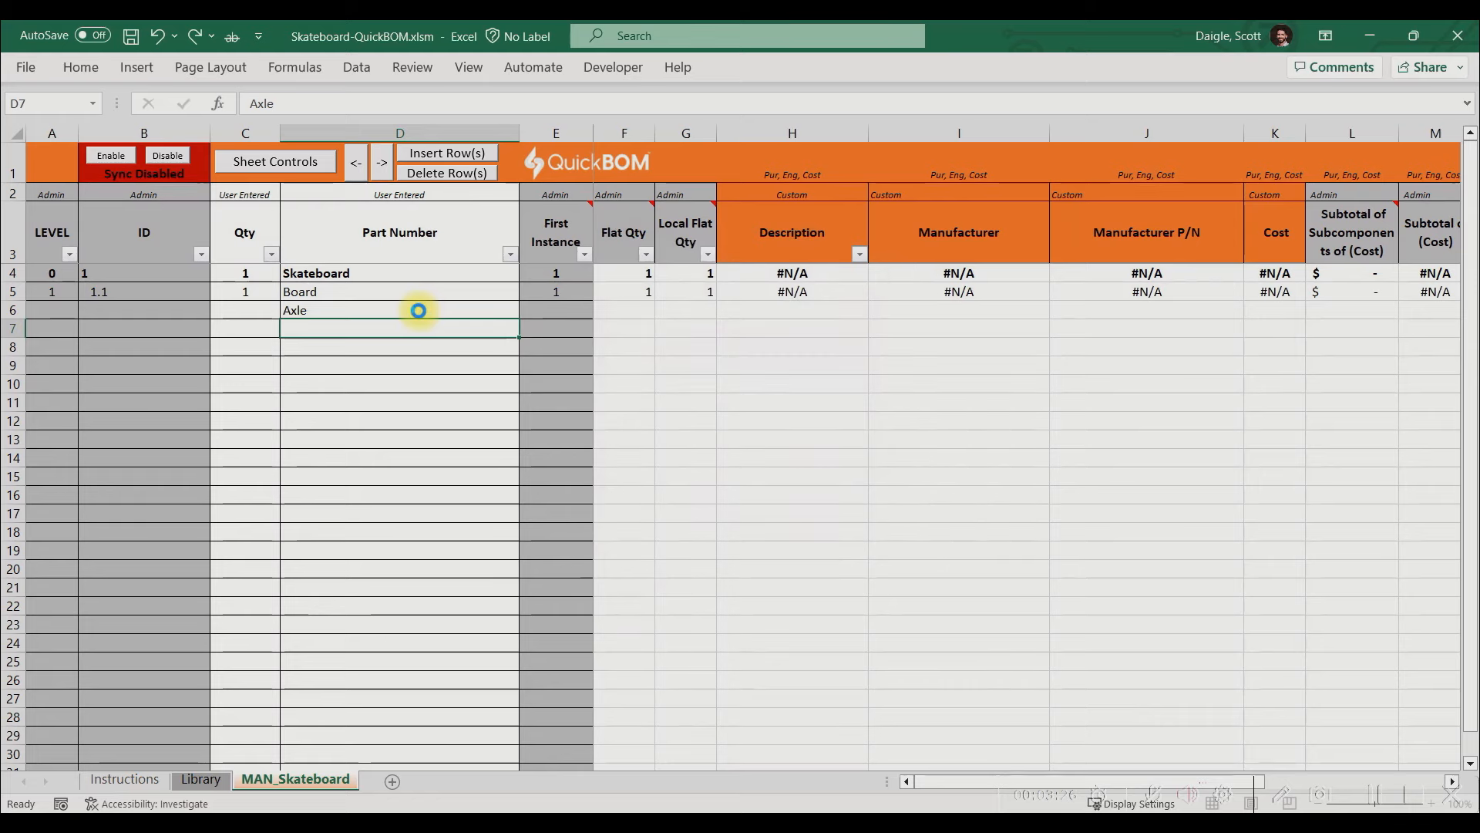
pyautogui.click(378, 327)
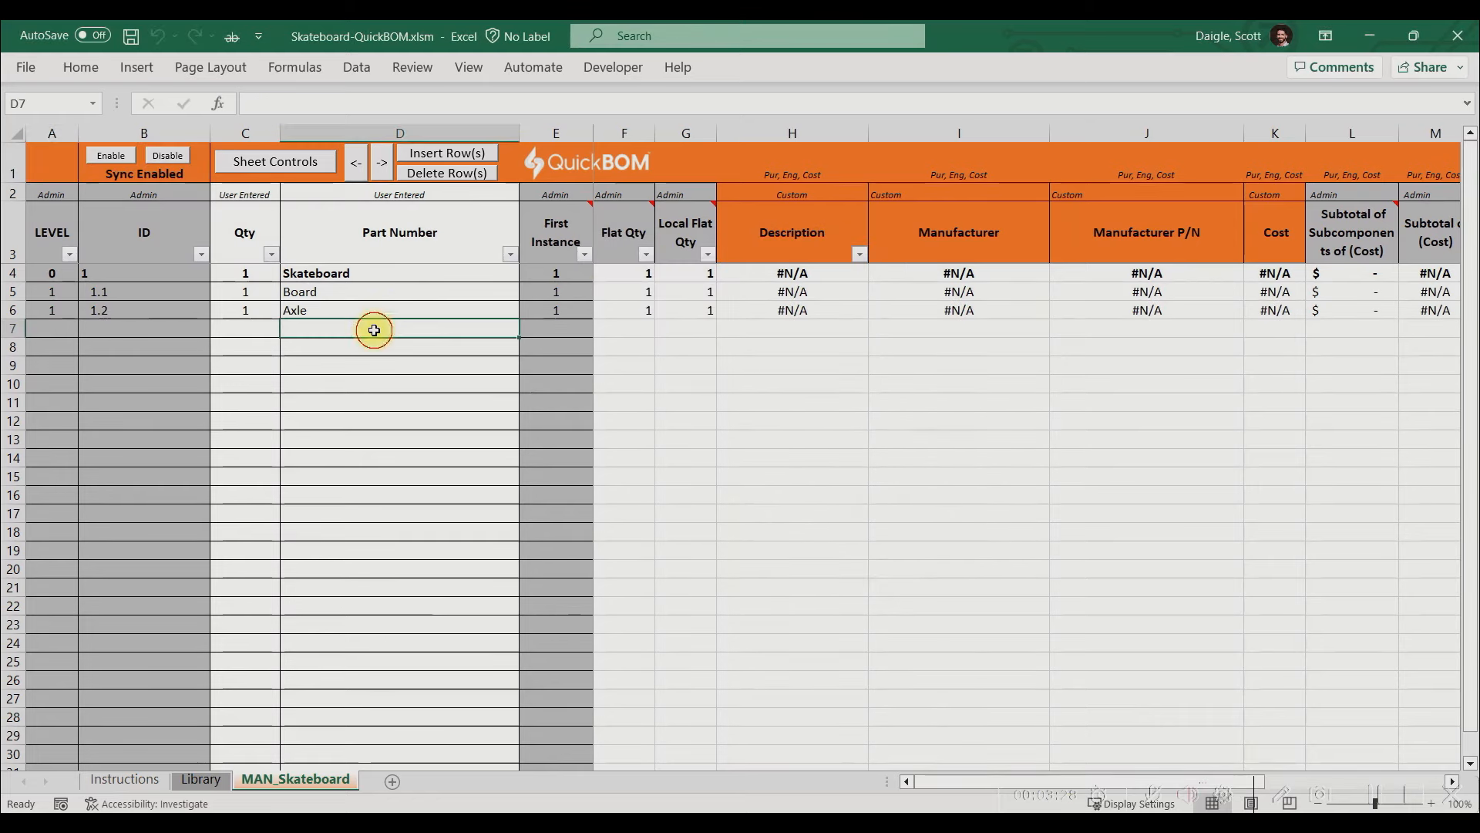
pyautogui.write('Wheel')
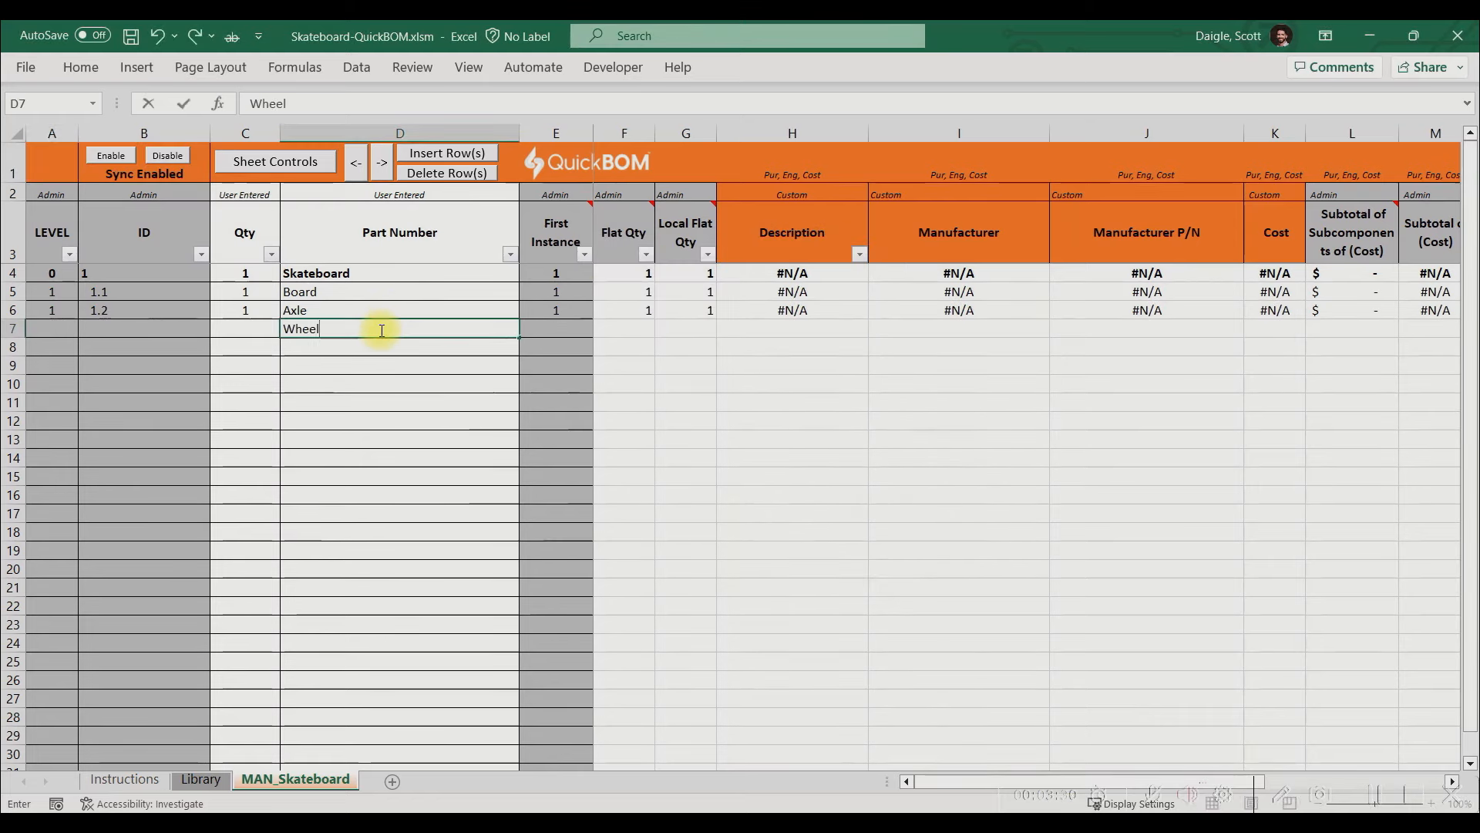
pyautogui.press('Return')
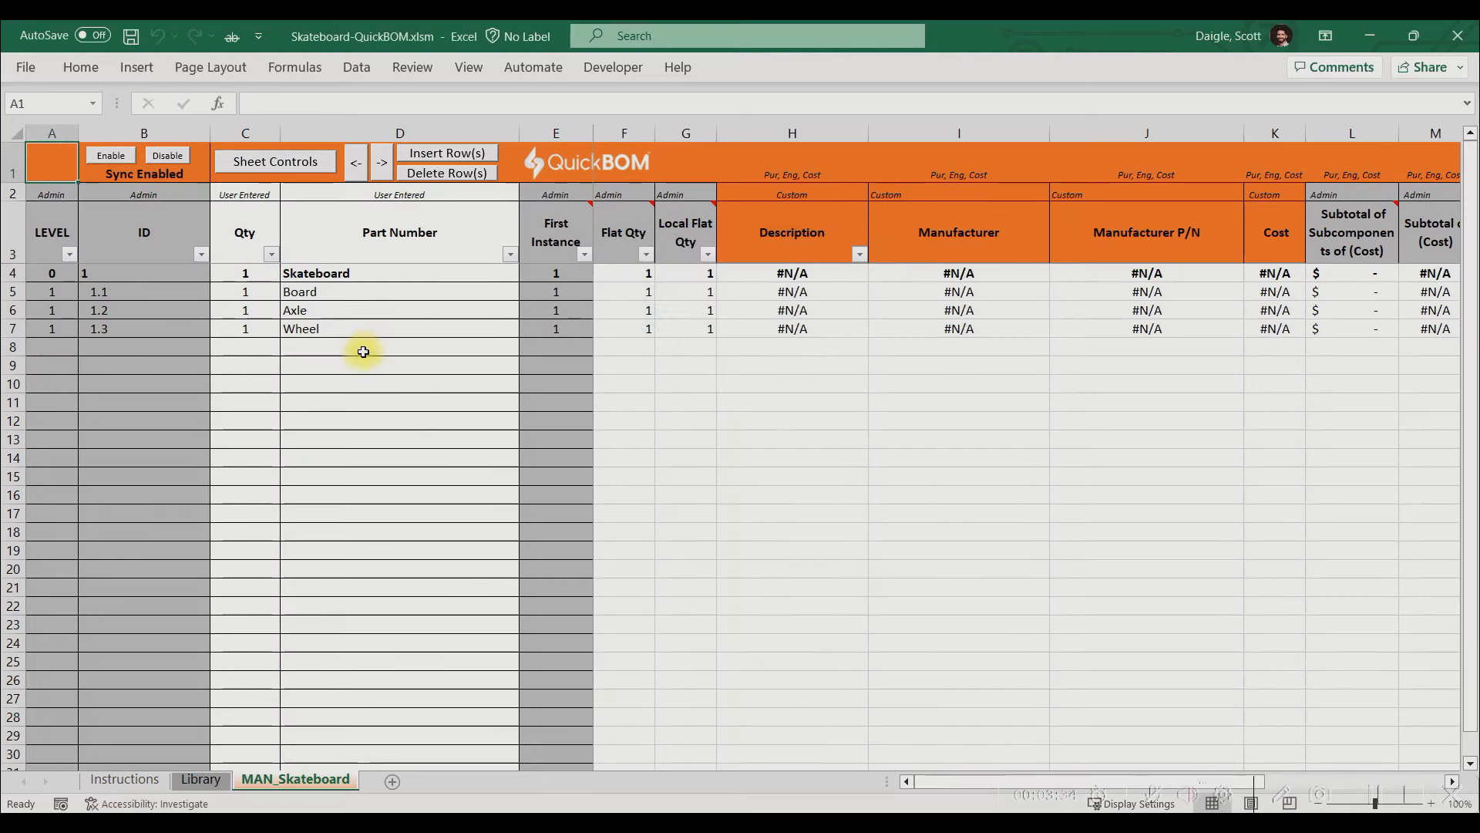
pyautogui.click(364, 351)
pyautogui.write('Bolts')
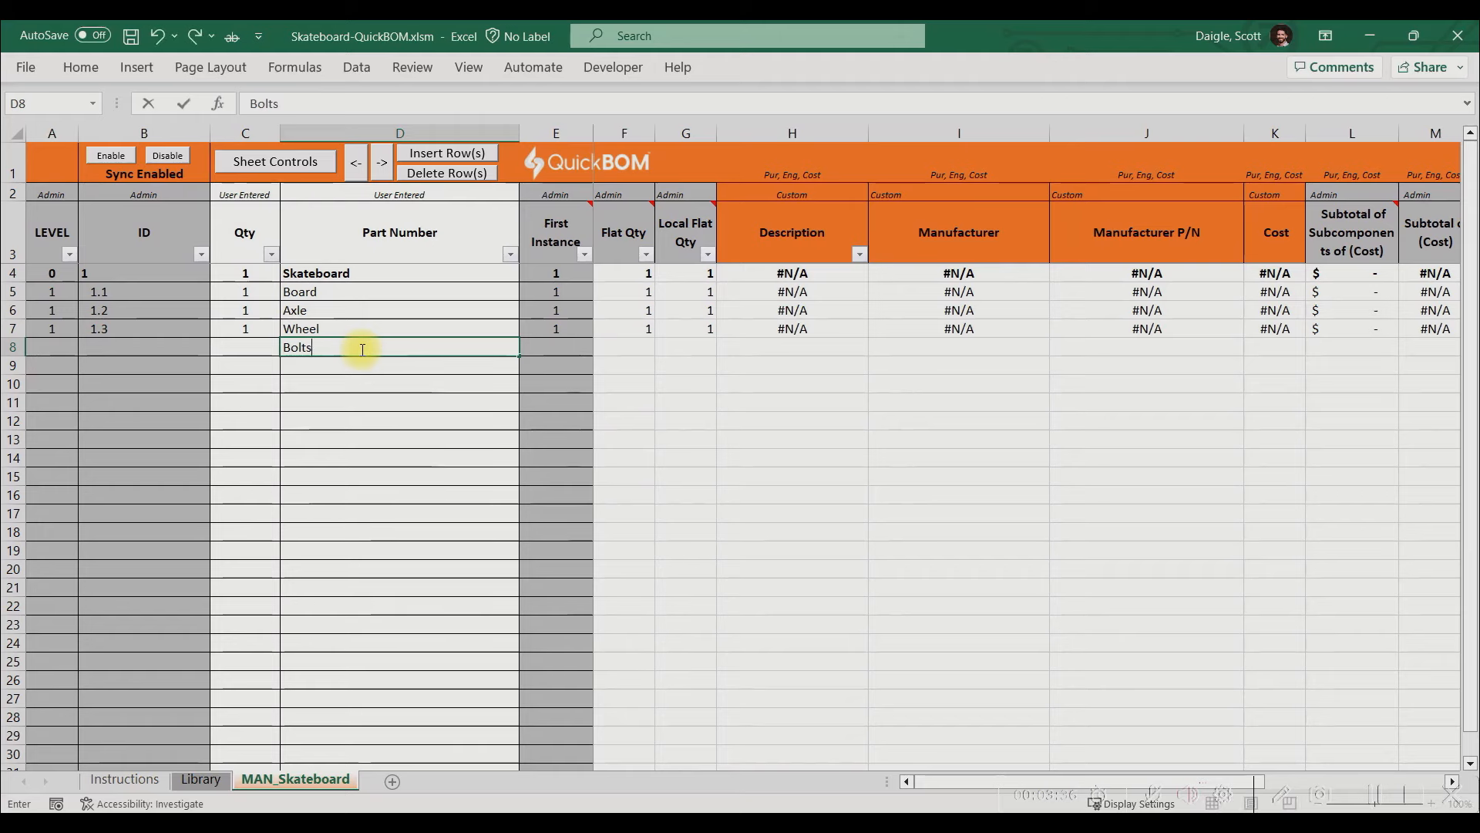
pyautogui.press('Return')
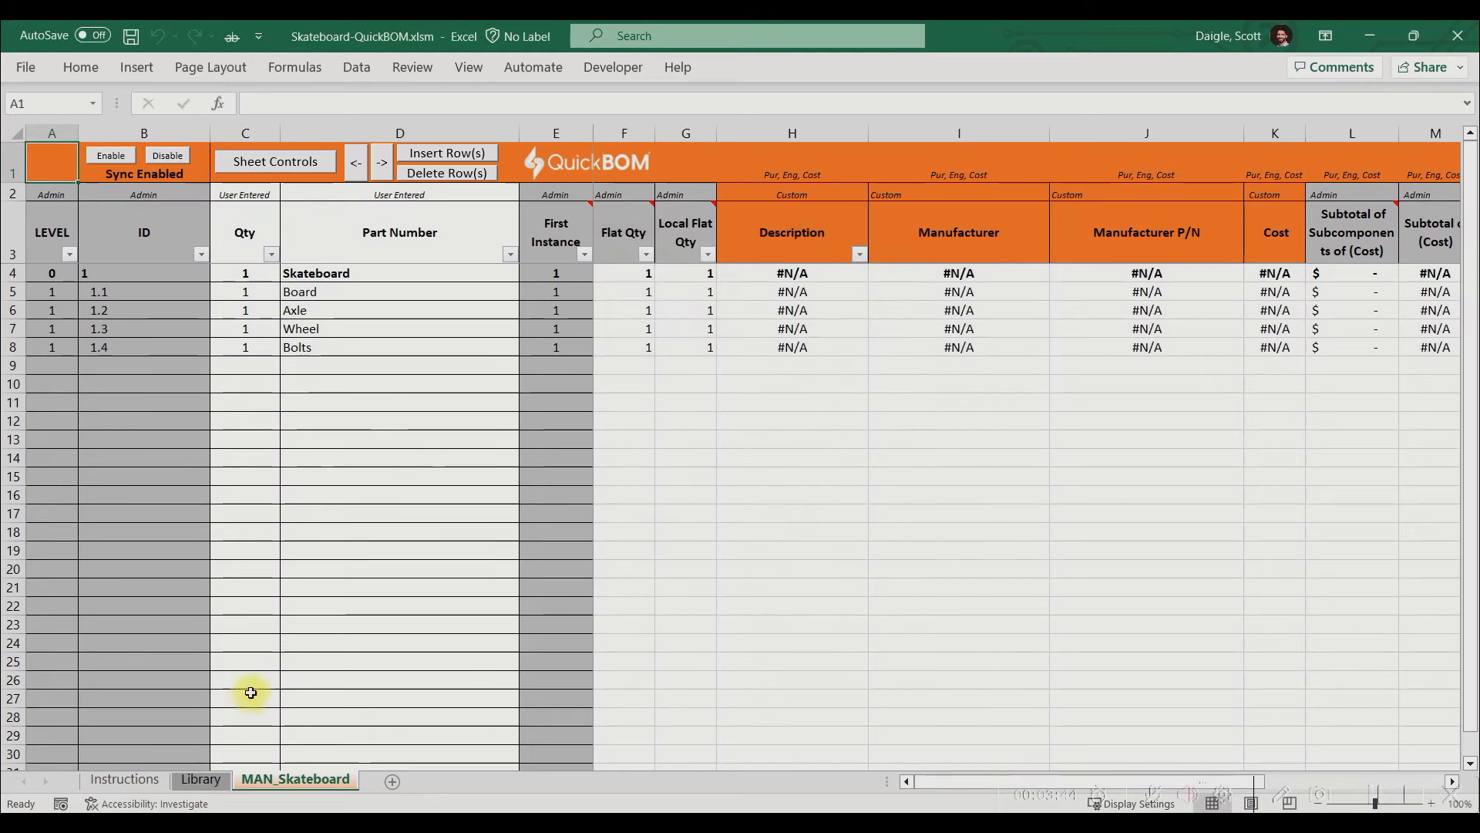
# Review the part numbers synced to the Library sheet and return to the MAN_Skateboard sheet
pyautogui.click(202, 780)
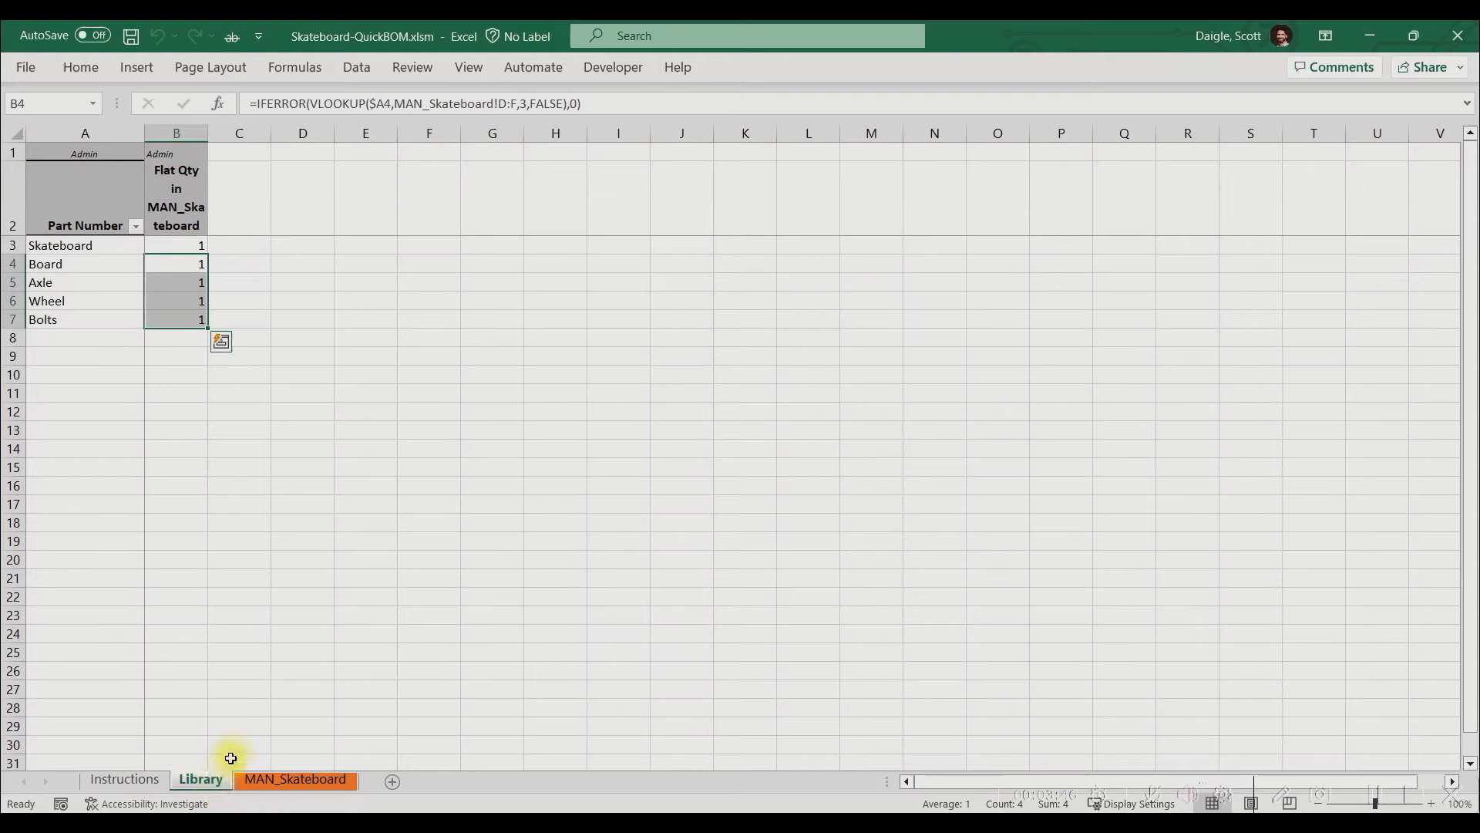
pyautogui.moveTo(66, 244); pyautogui.dragTo(84, 315)
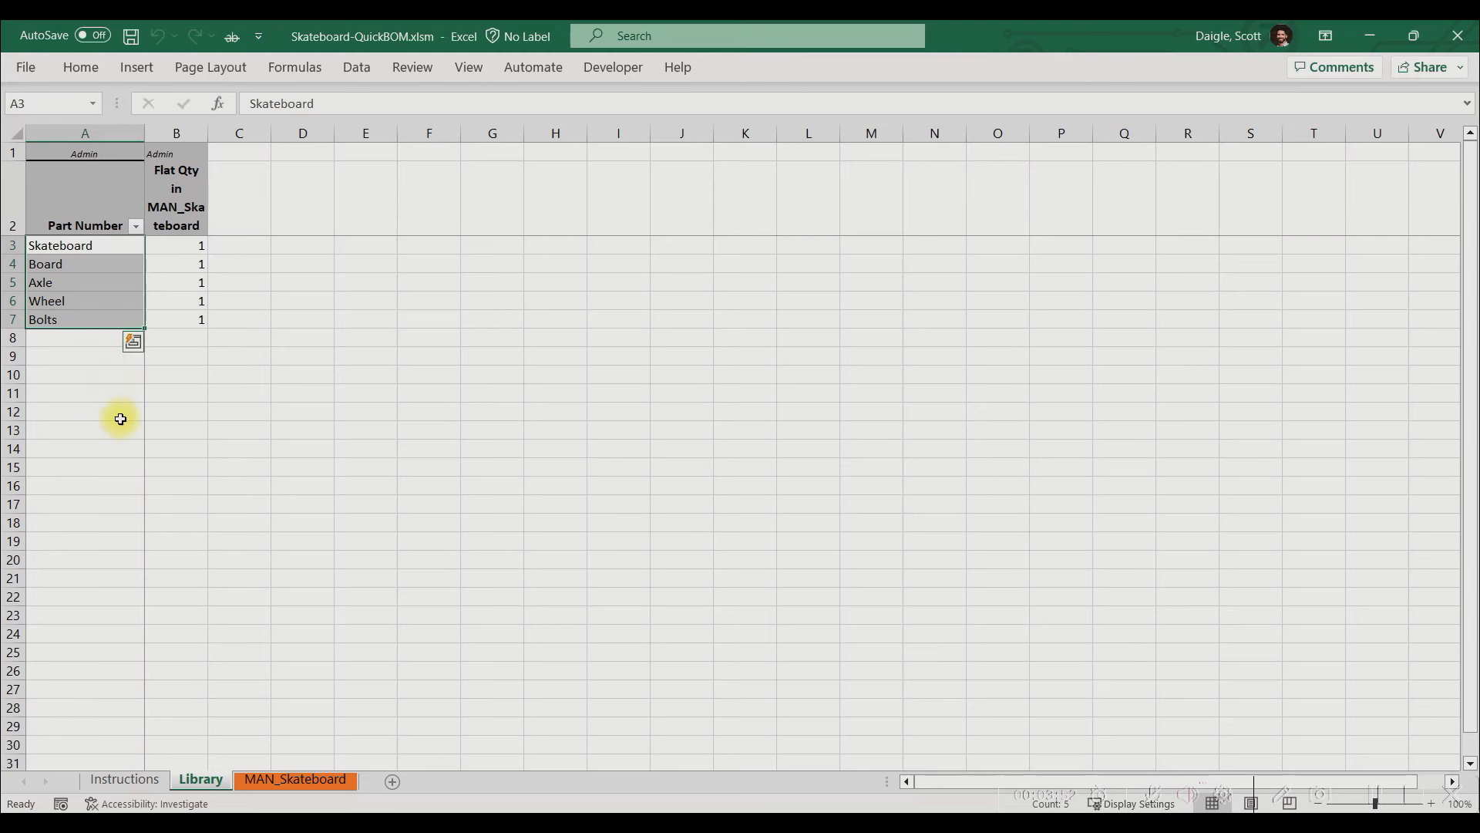
pyautogui.click(231, 286)
pyautogui.click(296, 780)
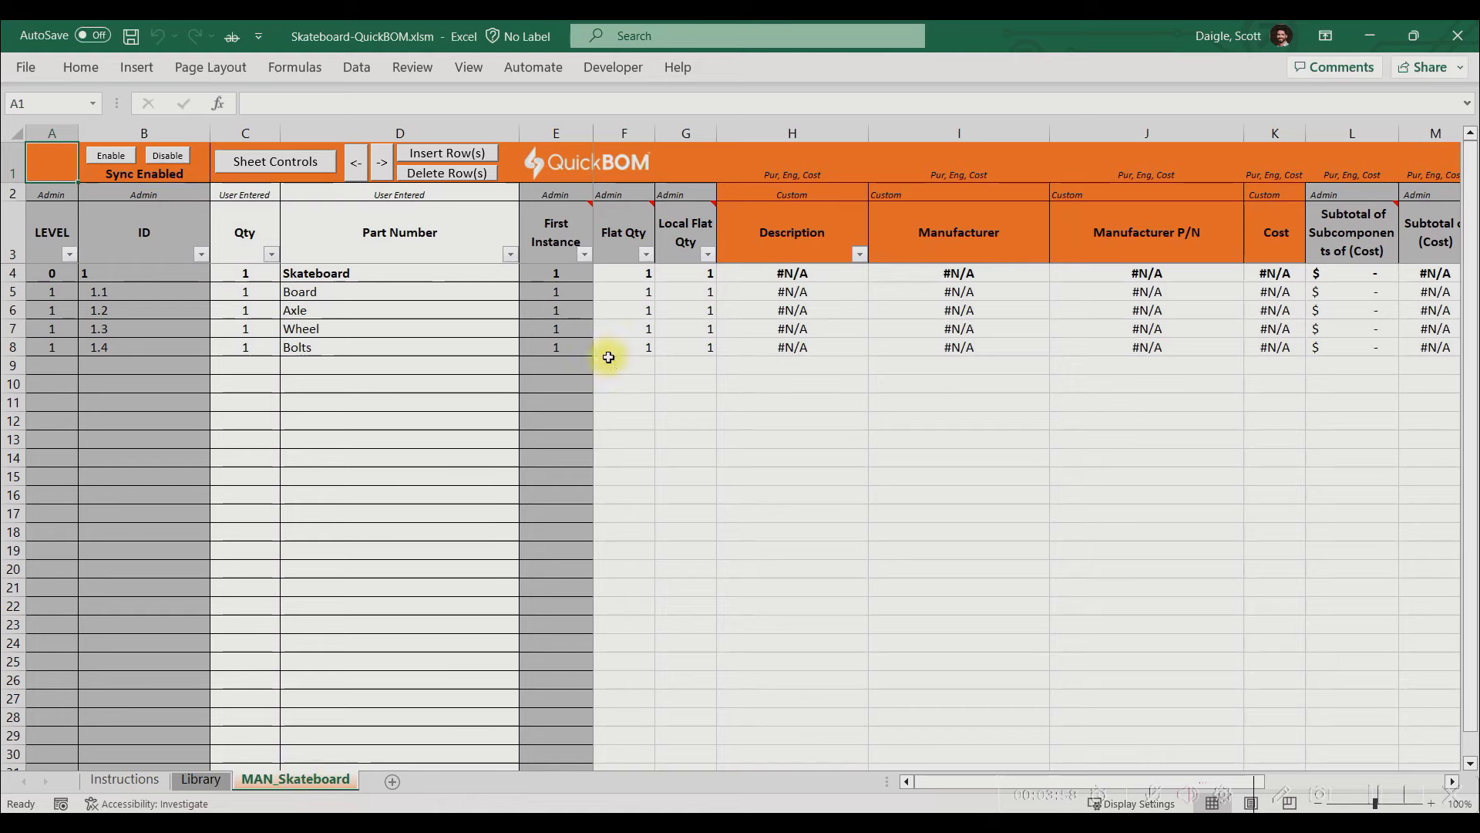
# Enter the descriptions "The assembled Skateboard" for Skateboard, "The board that you stand on" for Board and "M5 Bolts" for Bolts
pyautogui.click(762, 281)
pyautogui.write('The assembled Skatebor')
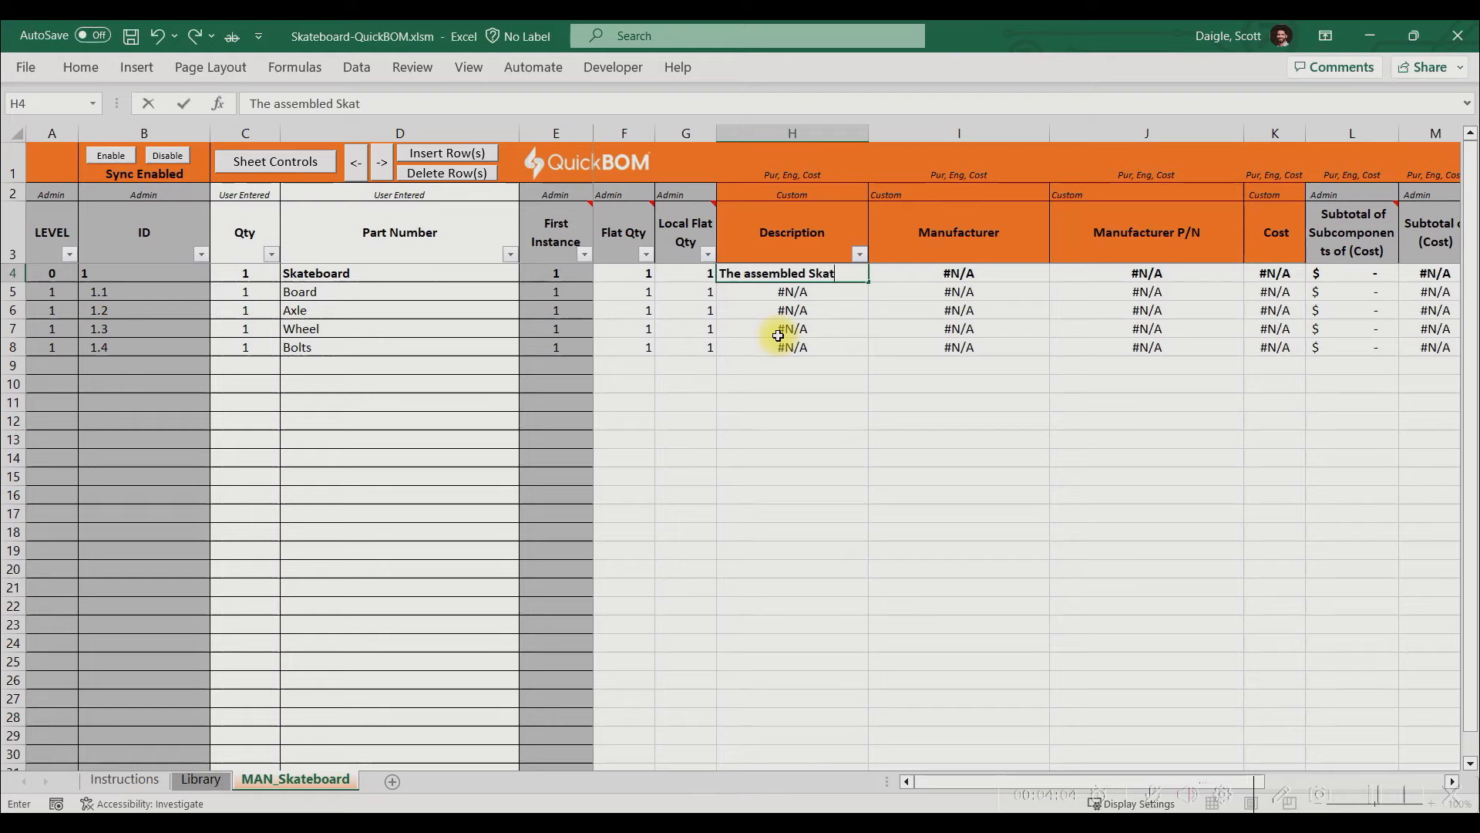
pyautogui.press('Return')
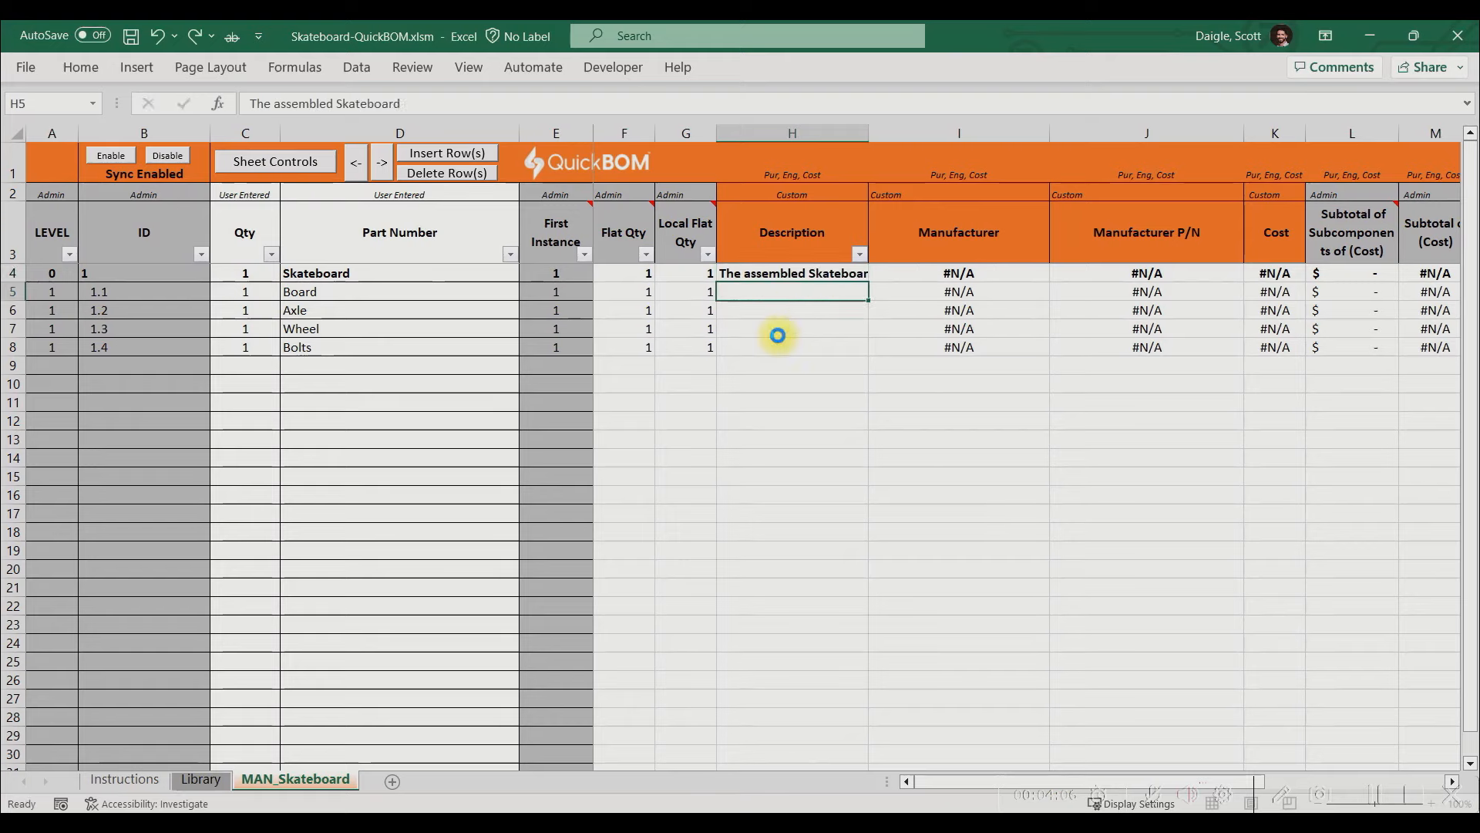
pyautogui.write('The board that you stand on')
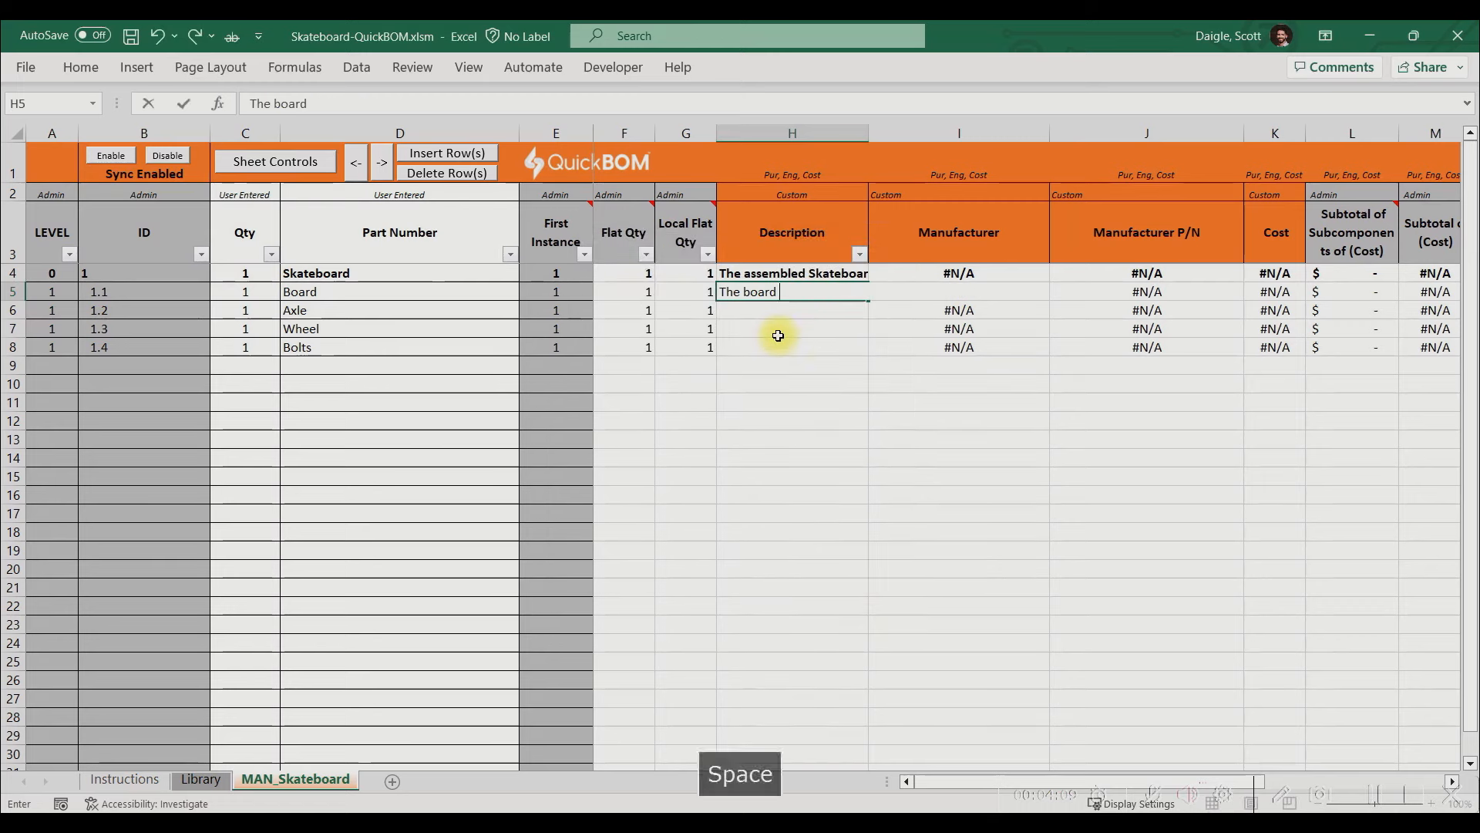
pyautogui.press('Return')
pyautogui.press('Down')
pyautogui.press('Down')
pyautogui.write('M5')
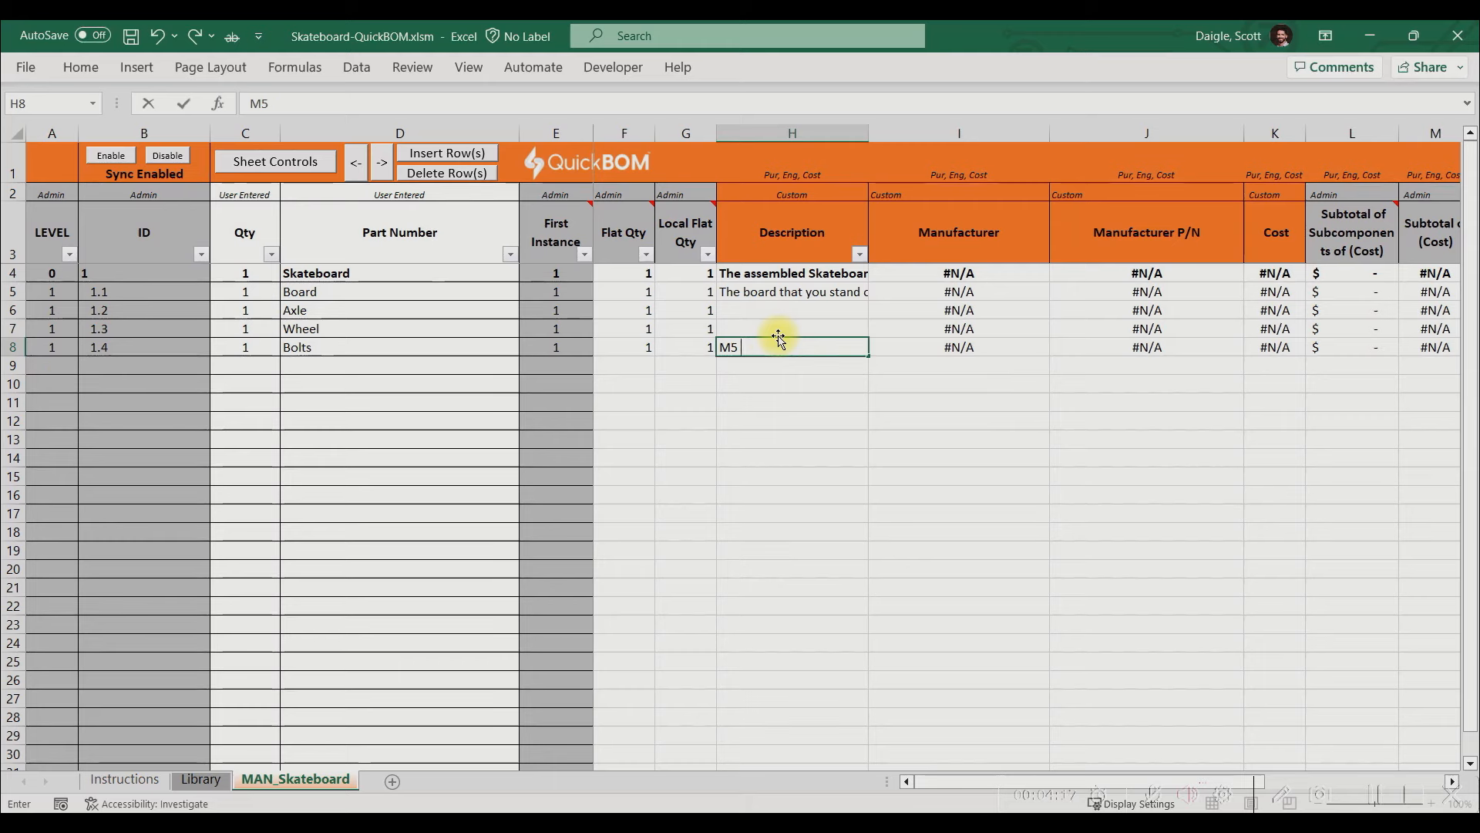
pyautogui.write(' Bolts')
pyautogui.press('Return')
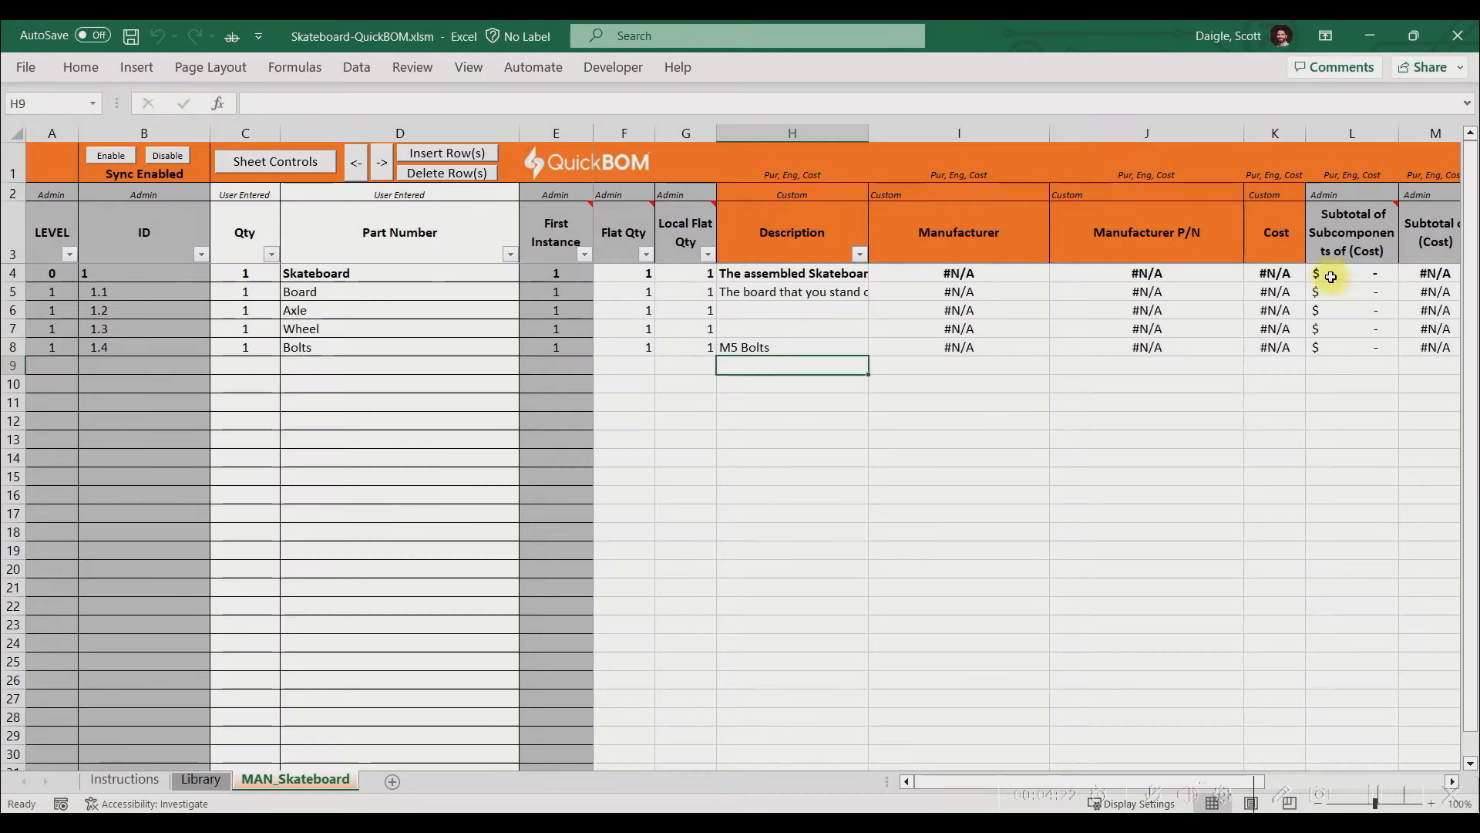
# Set the part costs to 5 for Board, 3 for Axle, 1.5 for Wheel and 0.1 for Bolts
pyautogui.click(1279, 293)
pyautogui.write('5')
pyautogui.press('Return')
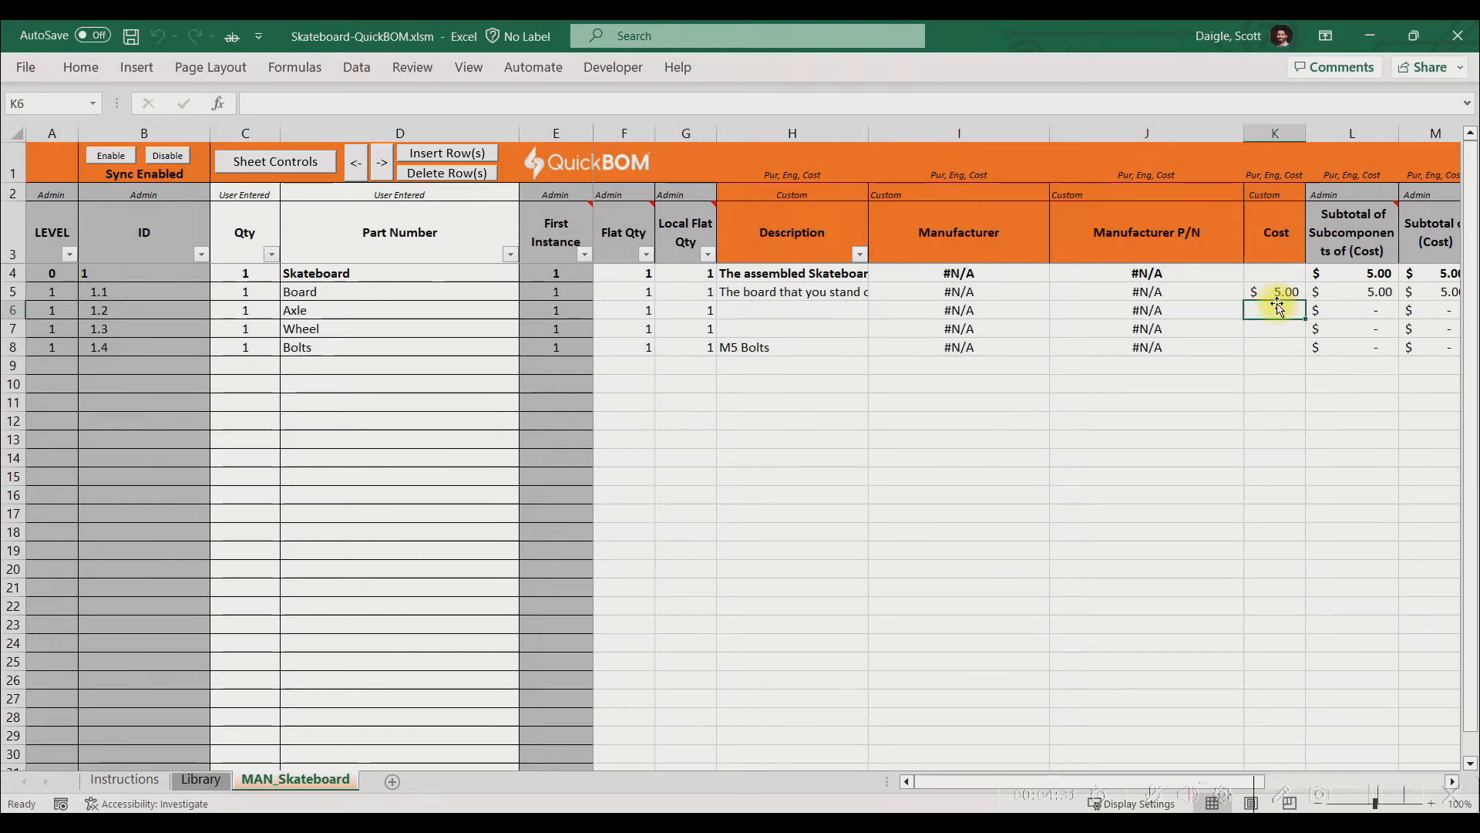
pyautogui.write('3')
pyautogui.press('Return')
pyautogui.write('1.5')
pyautogui.press('Return')
pyautogui.write('0.1')
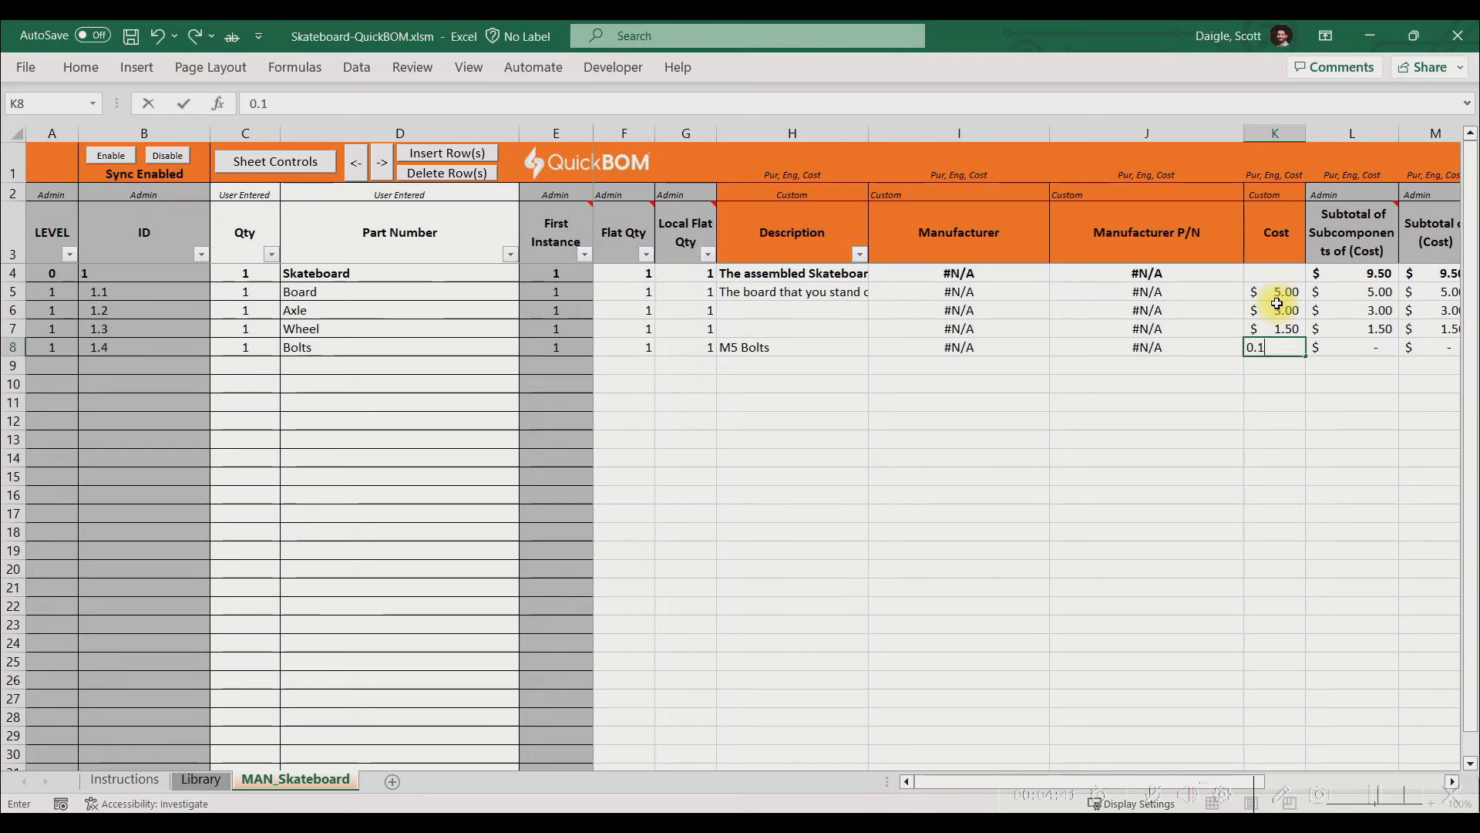
pyautogui.press('Return')
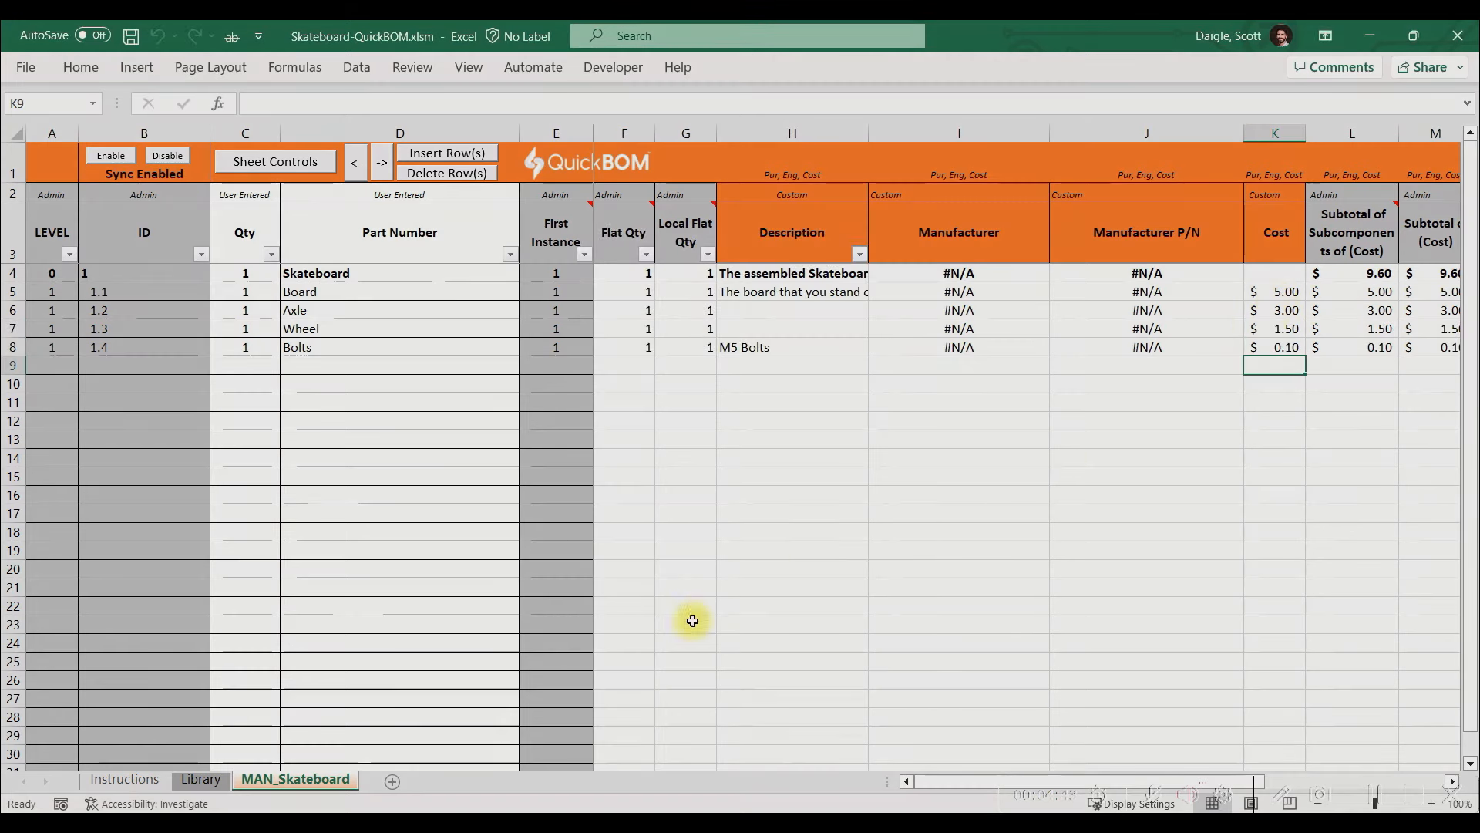
# Check the descriptions and costs carried over to the Library sheet and go back to the MAN_Skateboard sheet
pyautogui.click(202, 780)
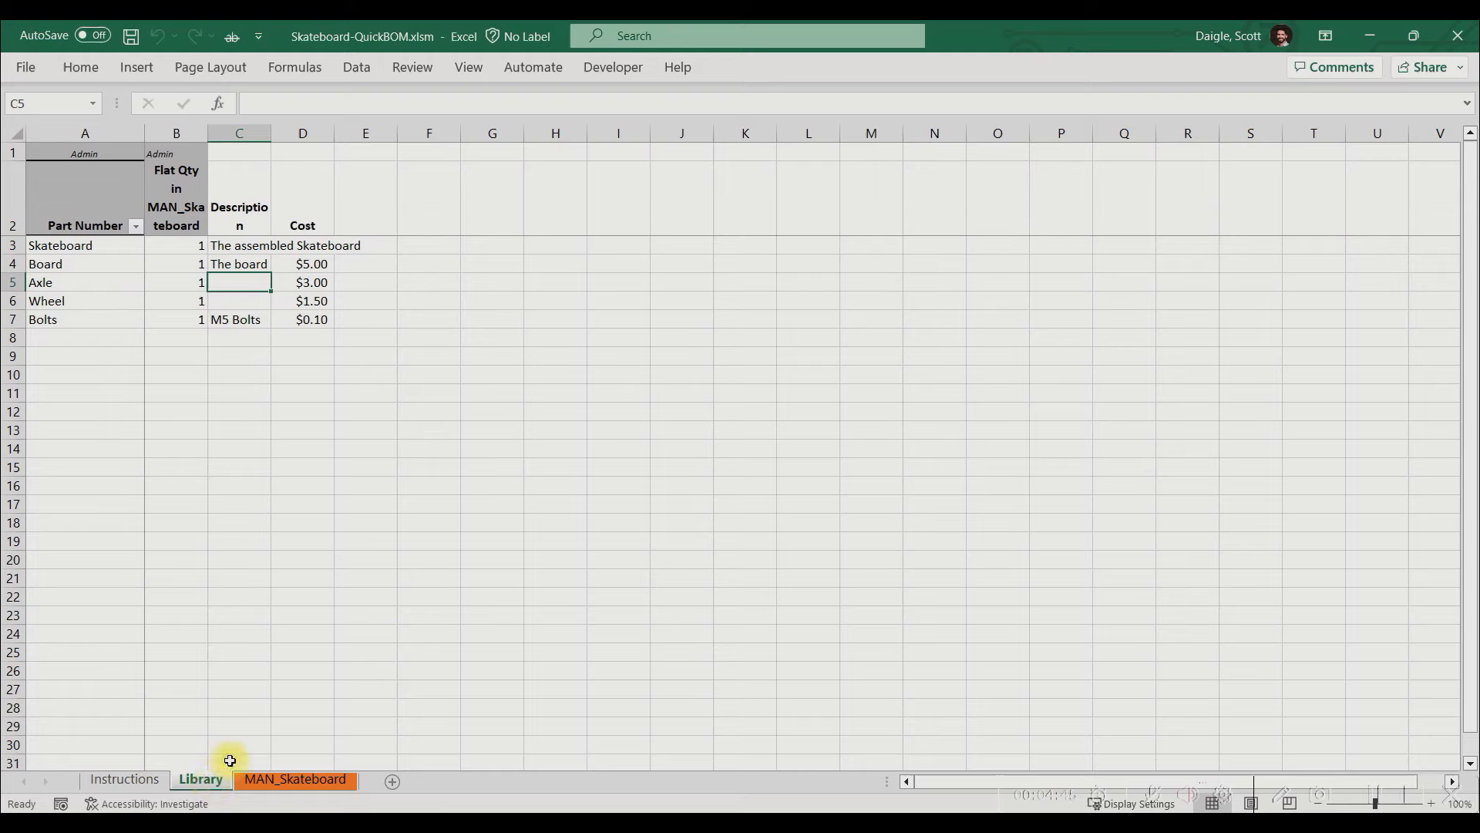
pyautogui.moveTo(60, 190); pyautogui.dragTo(308, 319)
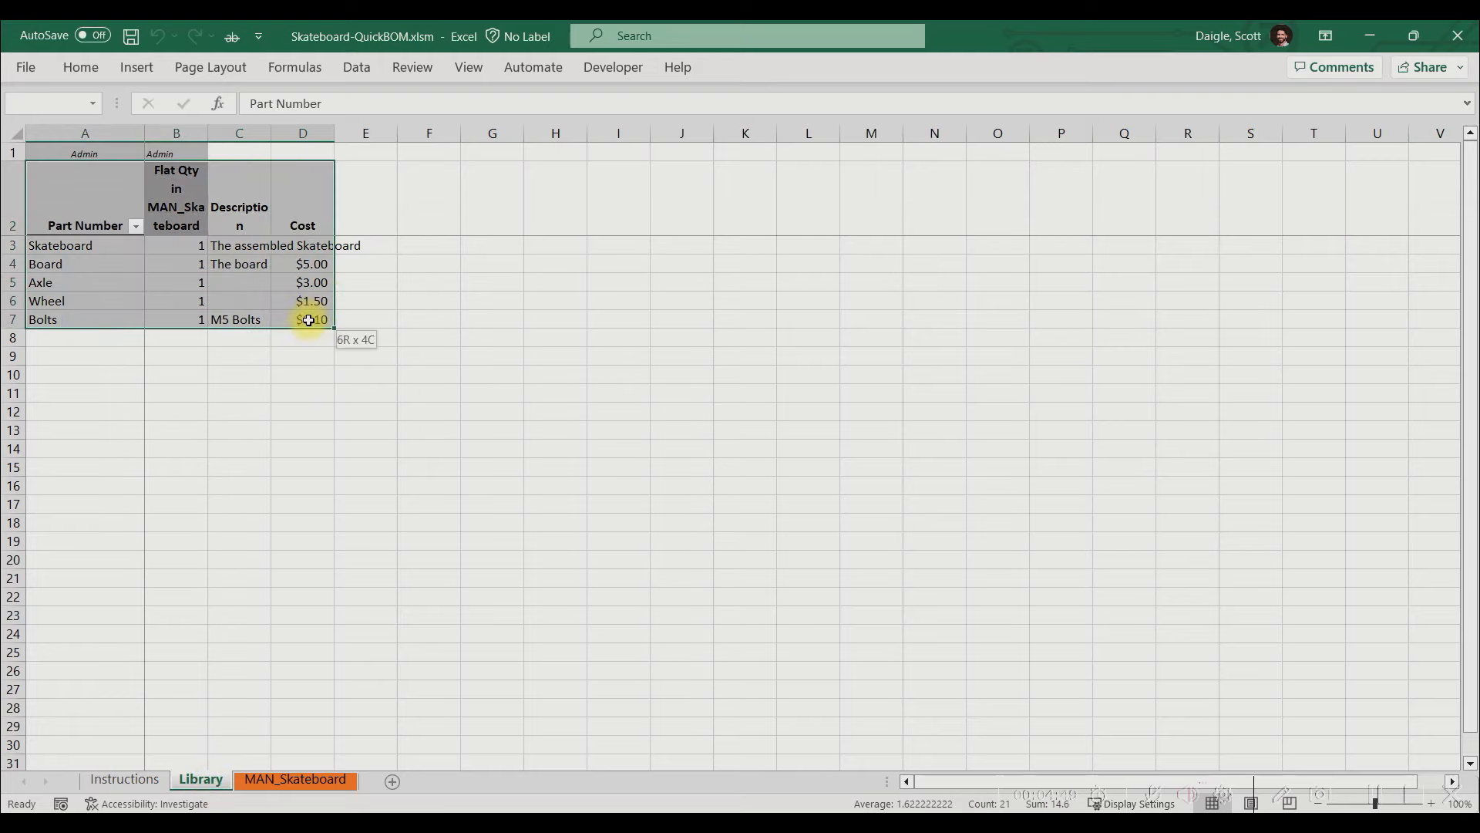
pyautogui.click(393, 288)
pyautogui.click(316, 780)
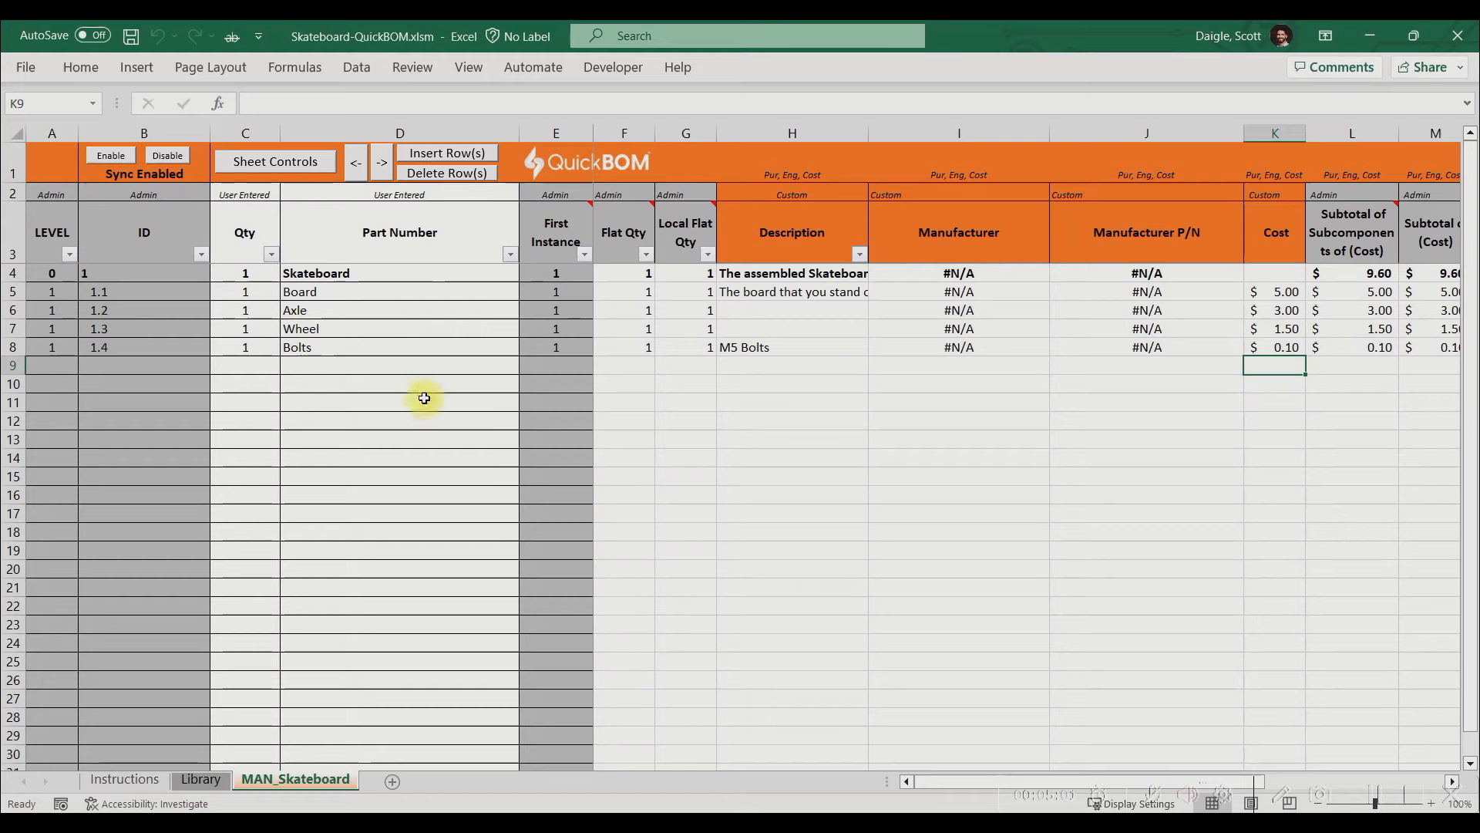
# Insert a new BOM row directly above the Axle row
pyautogui.click(311, 316)
pyautogui.moveTo(311, 319); pyautogui.dragTo(310, 354)
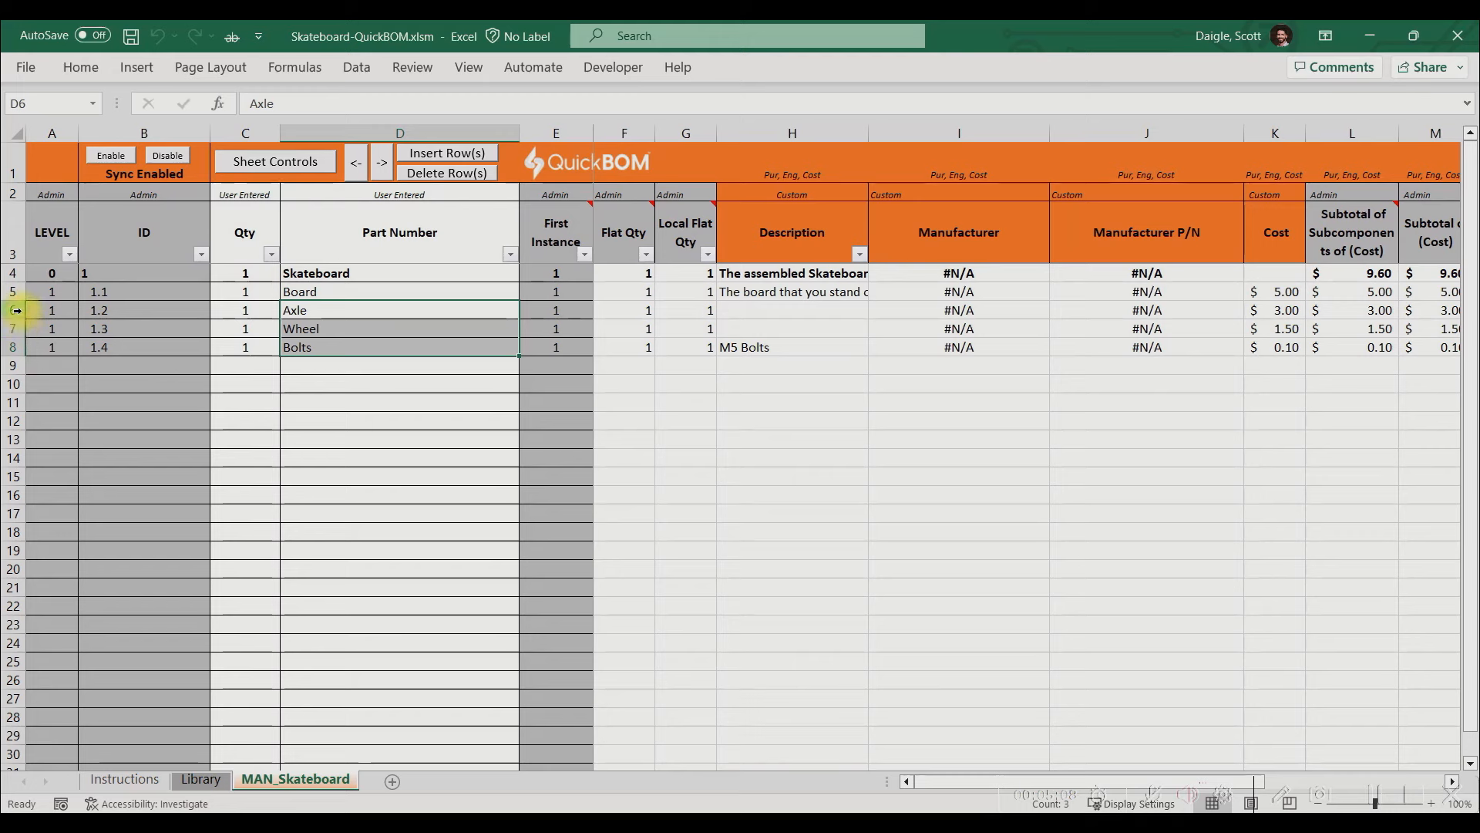
pyautogui.moveTo(19, 311)
pyautogui.mouseDown()
pyautogui.moveTo(20, 347)
pyautogui.moveTo(19, 310)
pyautogui.mouseUp()
pyautogui.click(433, 157)
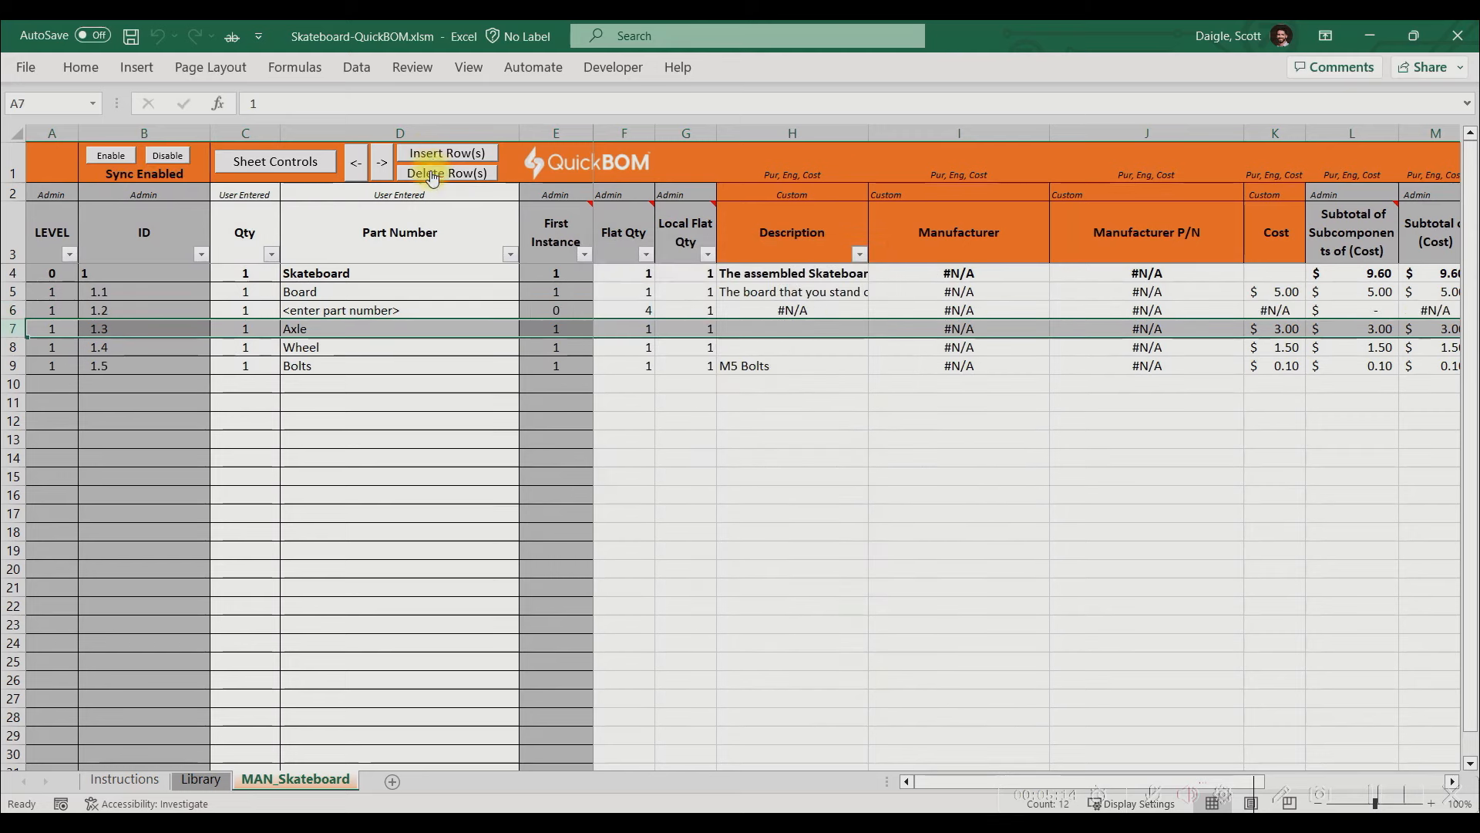
# Set the new row's part number to Axle Asm, replacing the old part with the new part
pyautogui.click(377, 309)
pyautogui.write('Axle')
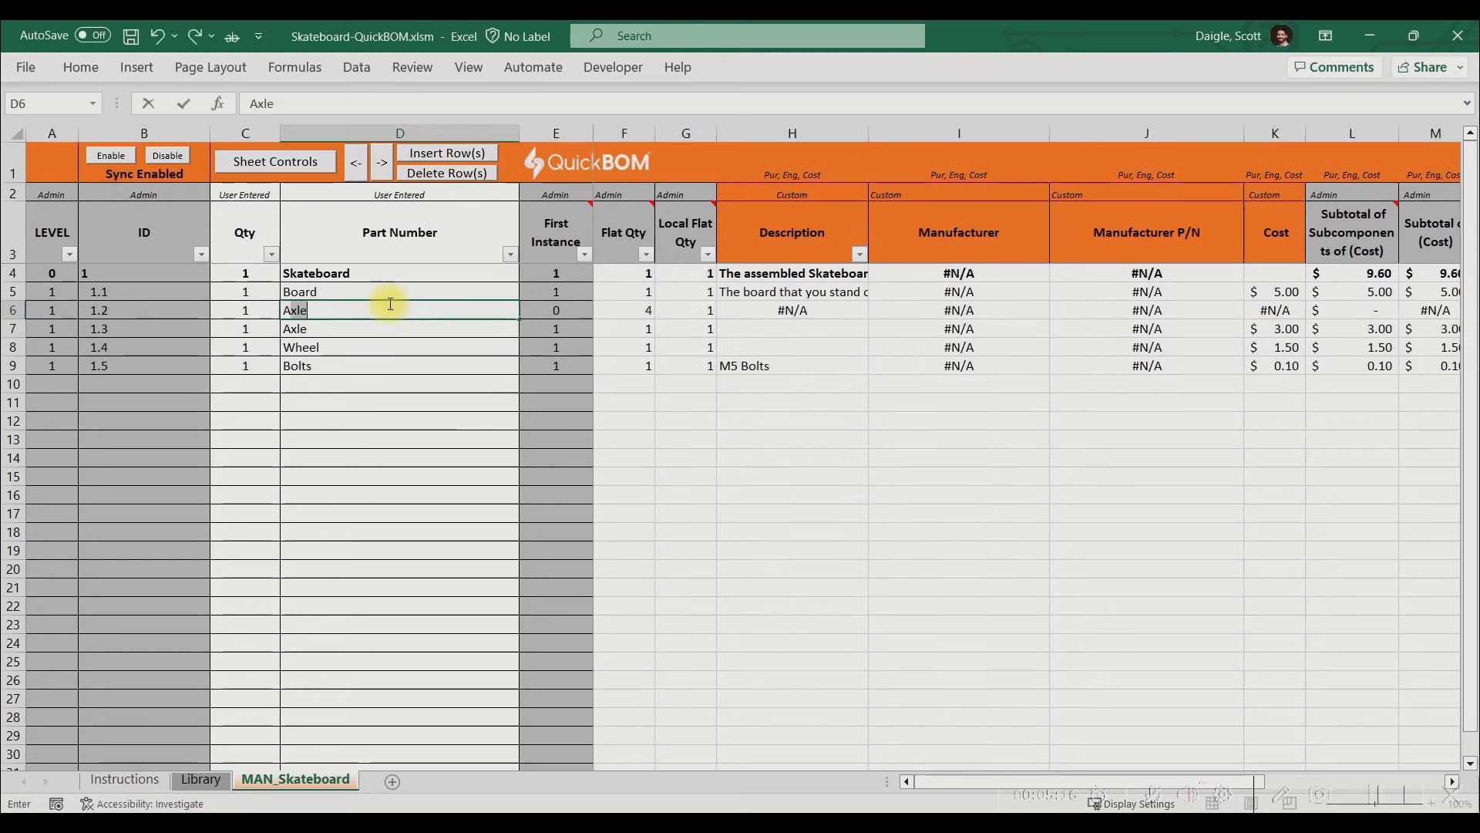
pyautogui.write(' Asm')
pyautogui.press('Return')
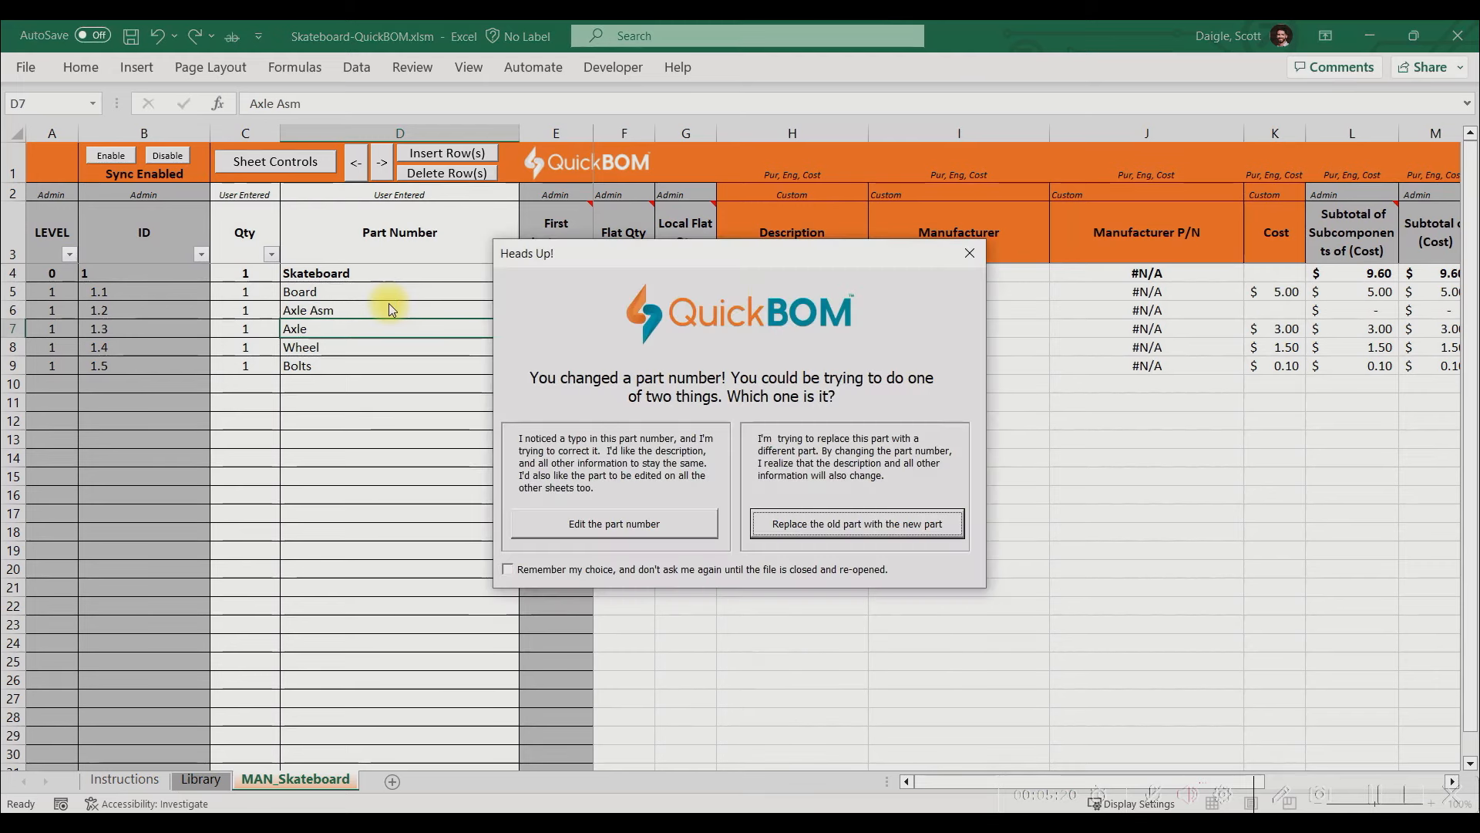
pyautogui.click(826, 526)
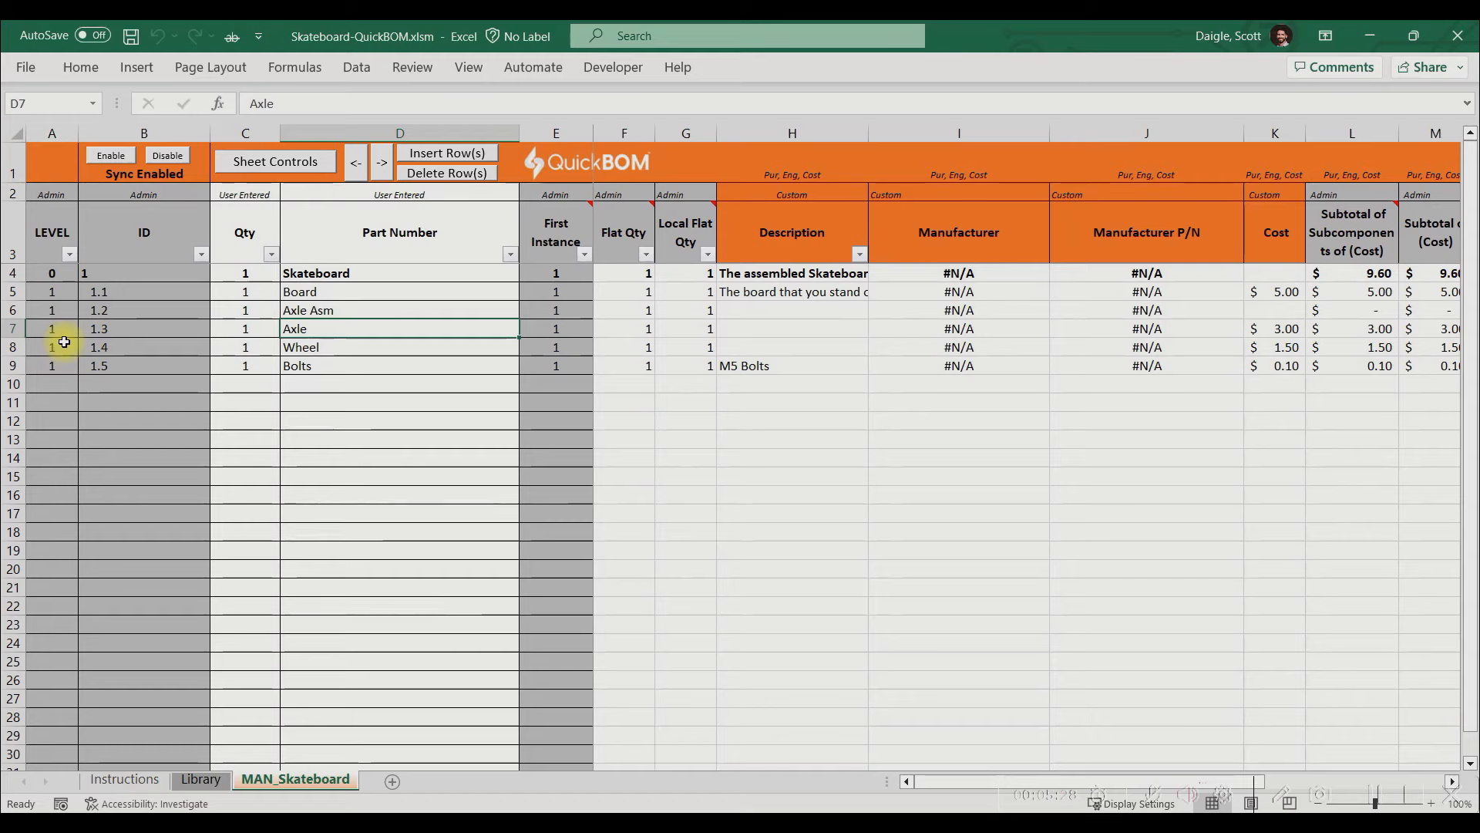
# Indent the Axle, Wheel and Bolts rows one level to make them subcomponents of Axle Asm, and check their IDs
pyautogui.moveTo(13, 327); pyautogui.dragTo(15, 366)
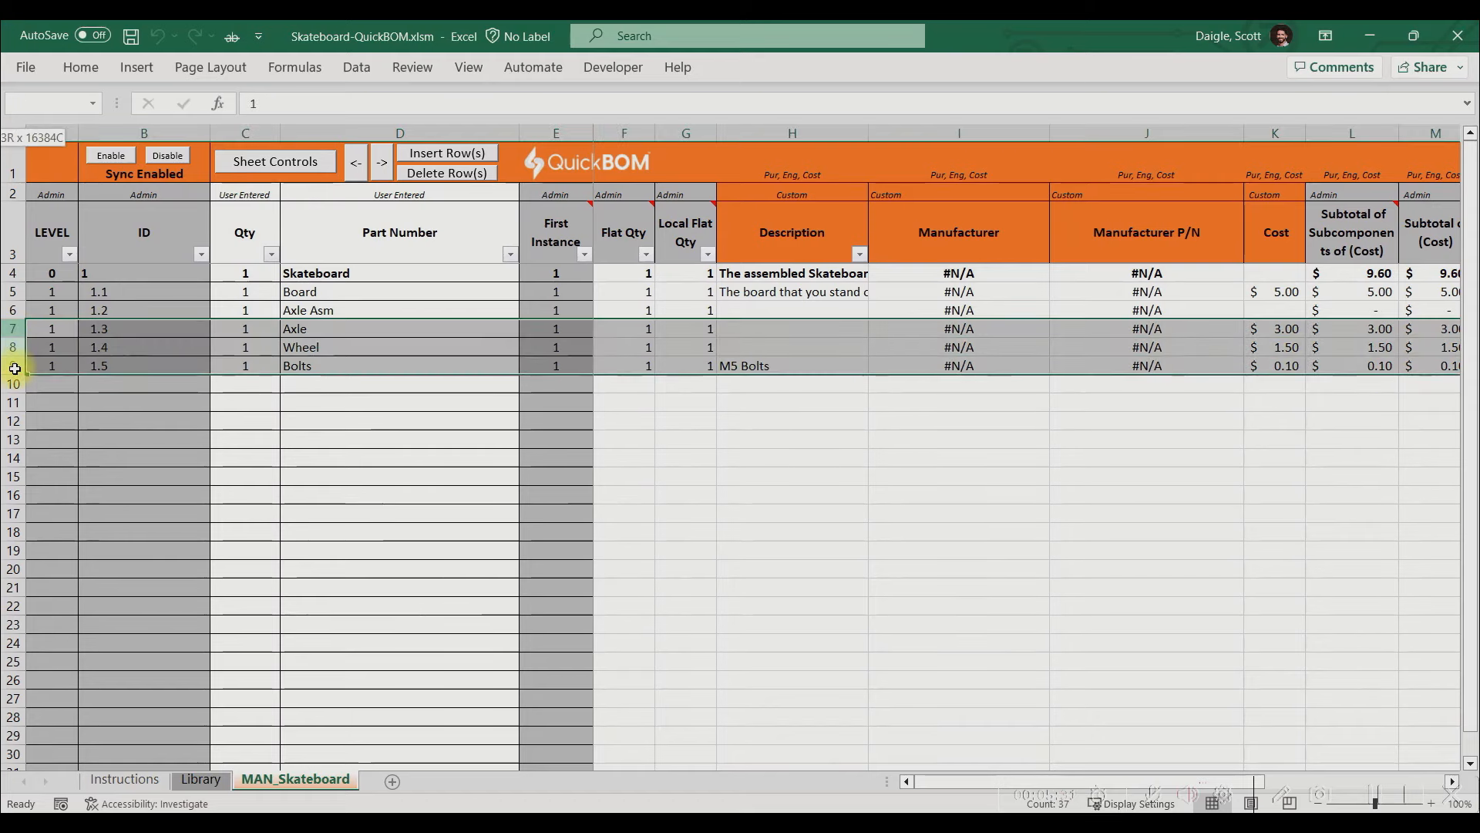
pyautogui.click(381, 165)
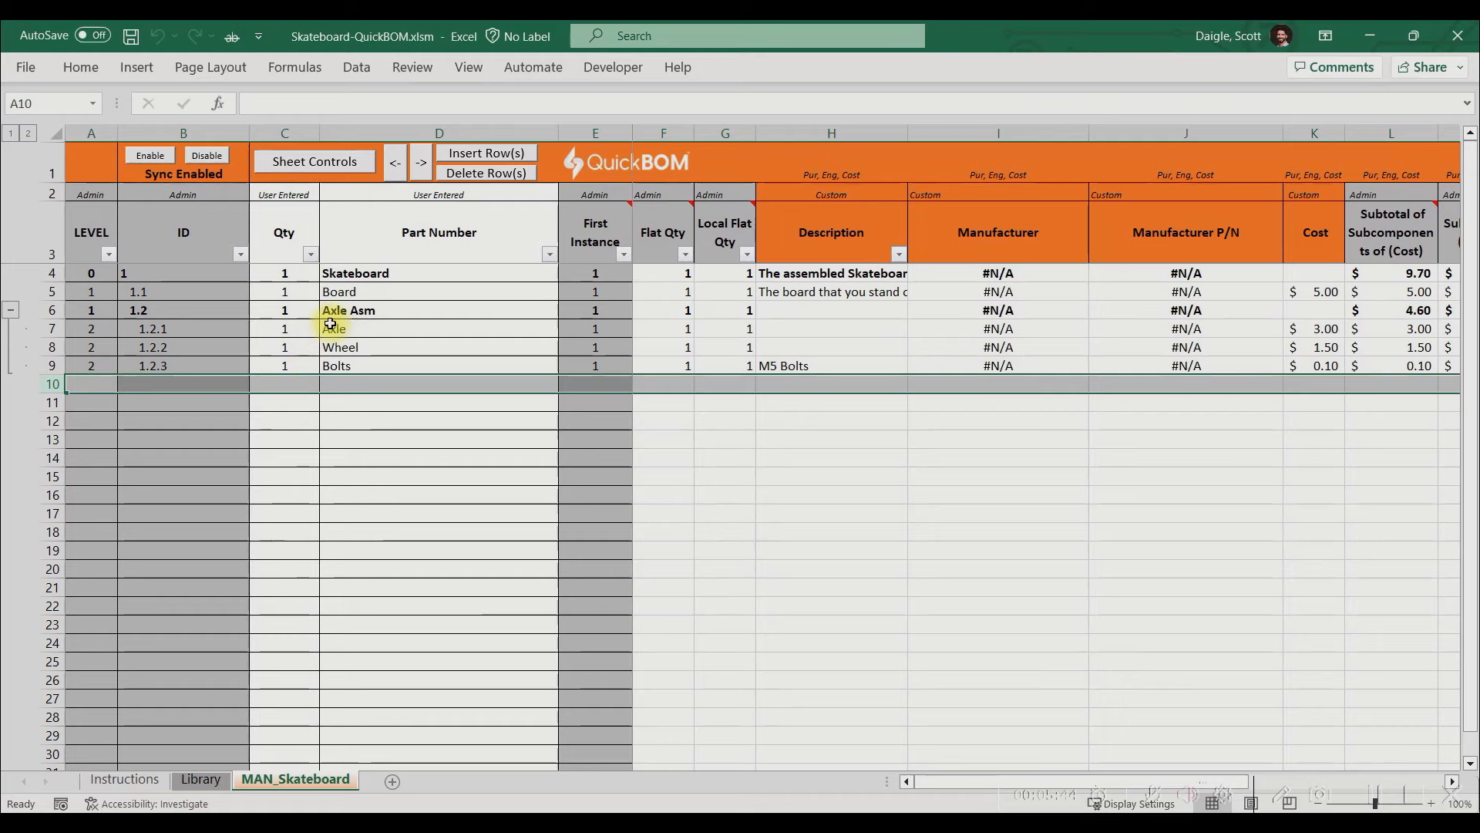
pyautogui.click(51, 312)
pyautogui.moveTo(159, 330); pyautogui.dragTo(164, 366)
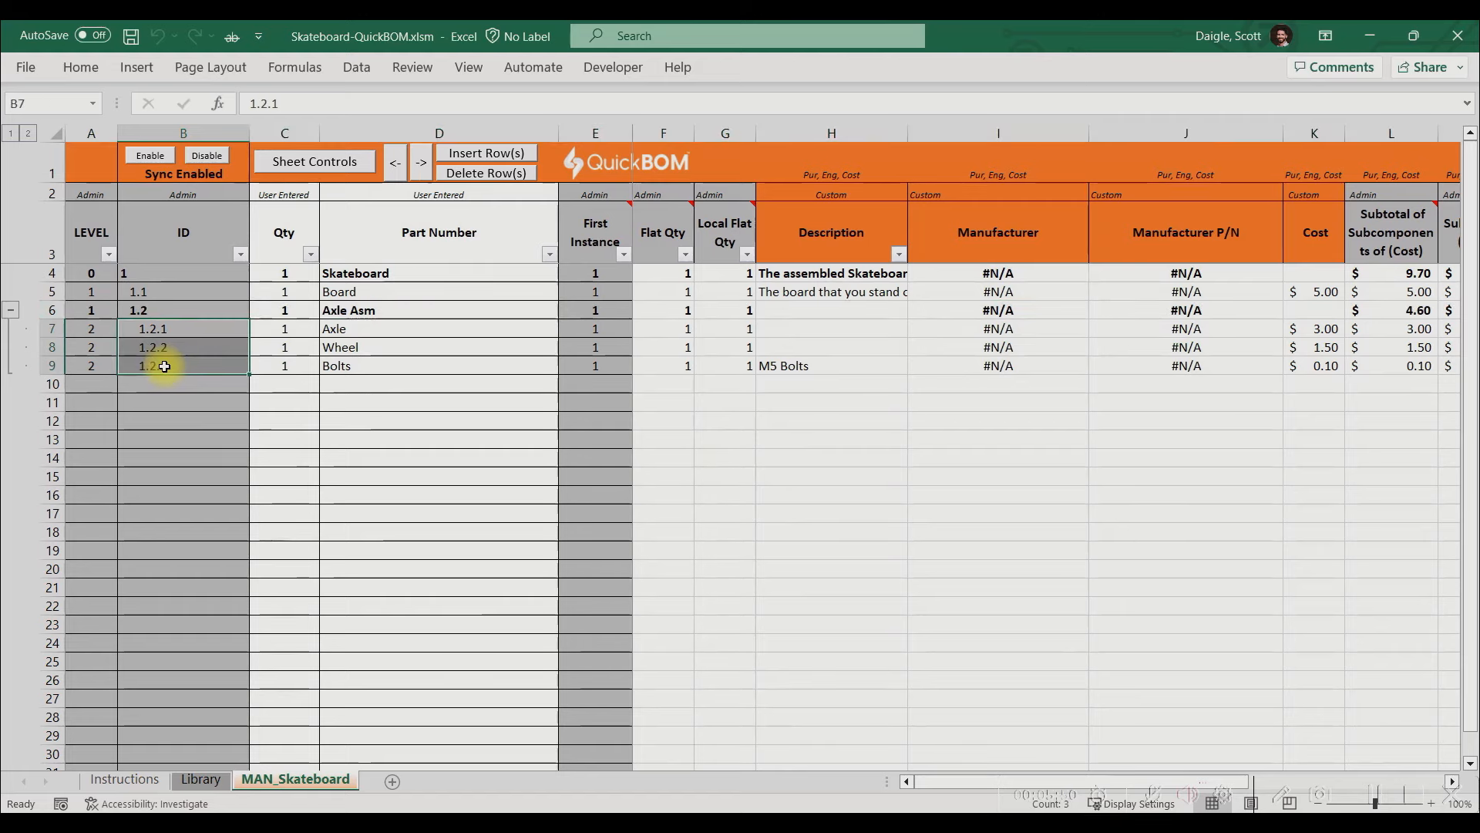
# Toggle the Axle Asm group between collapsed and expanded, leaving its subcomponent rows collapsed
pyautogui.click(16, 316)
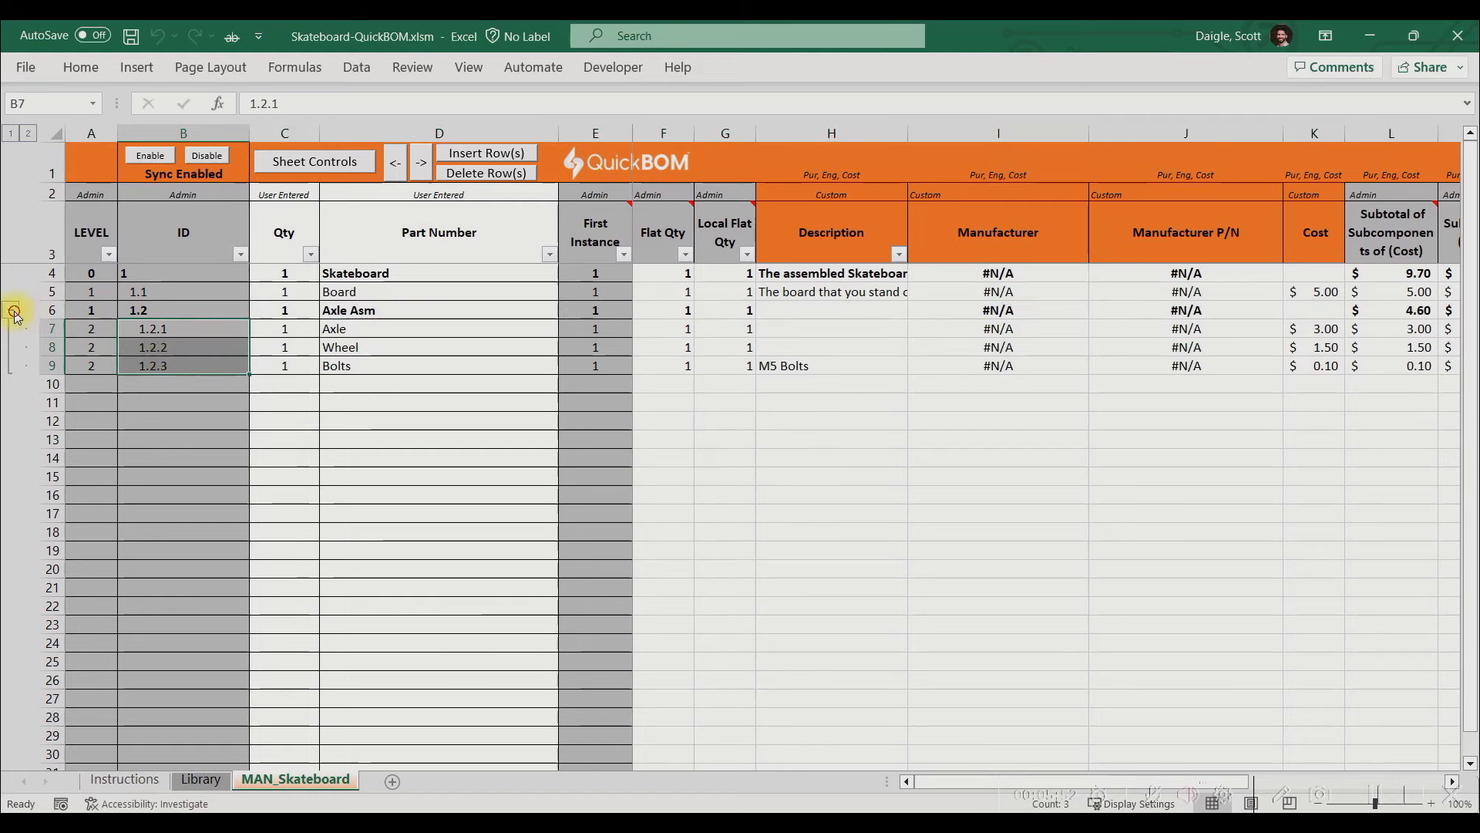
pyautogui.click(16, 316)
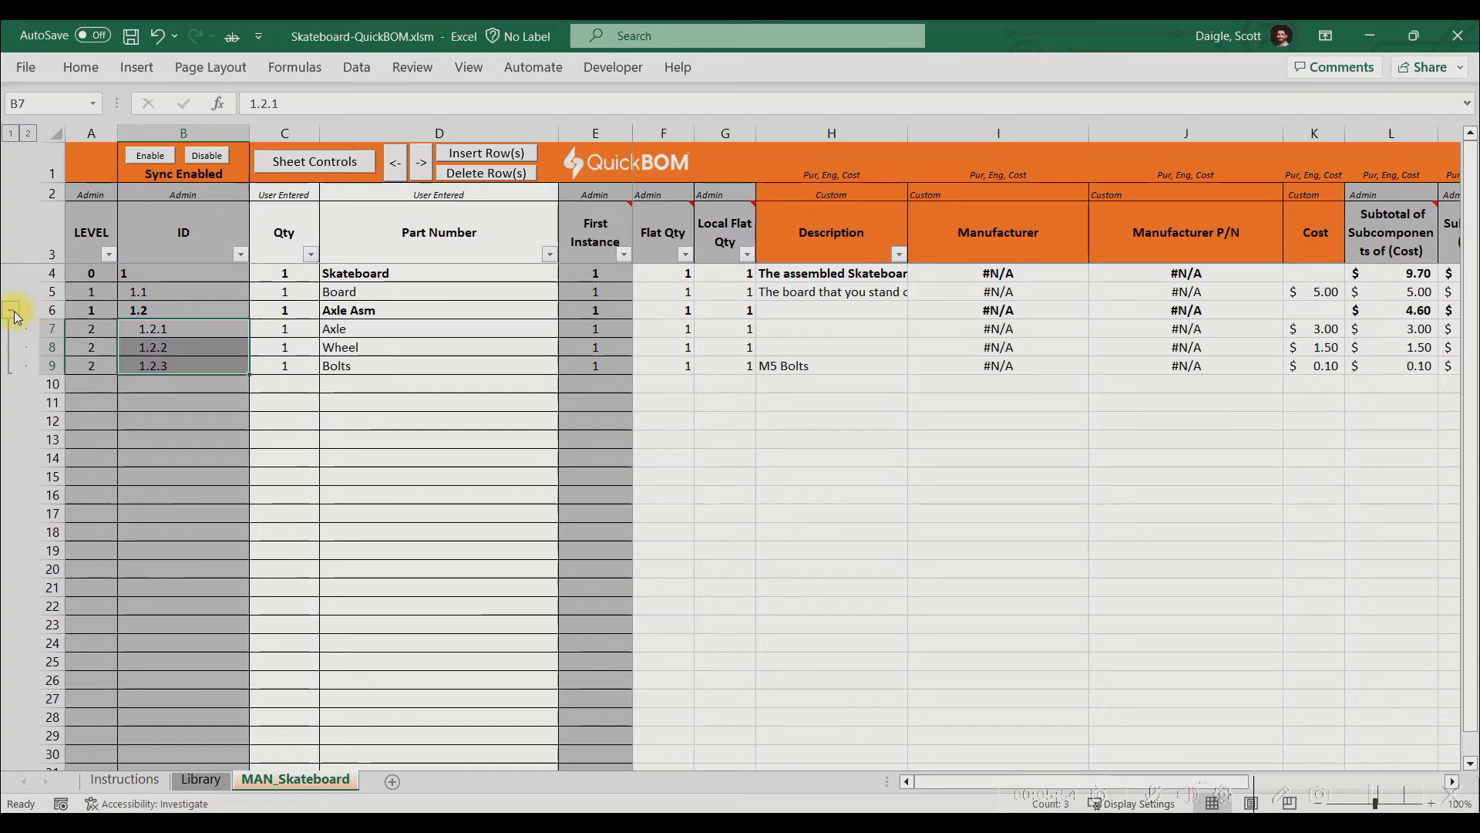
pyautogui.click(15, 314)
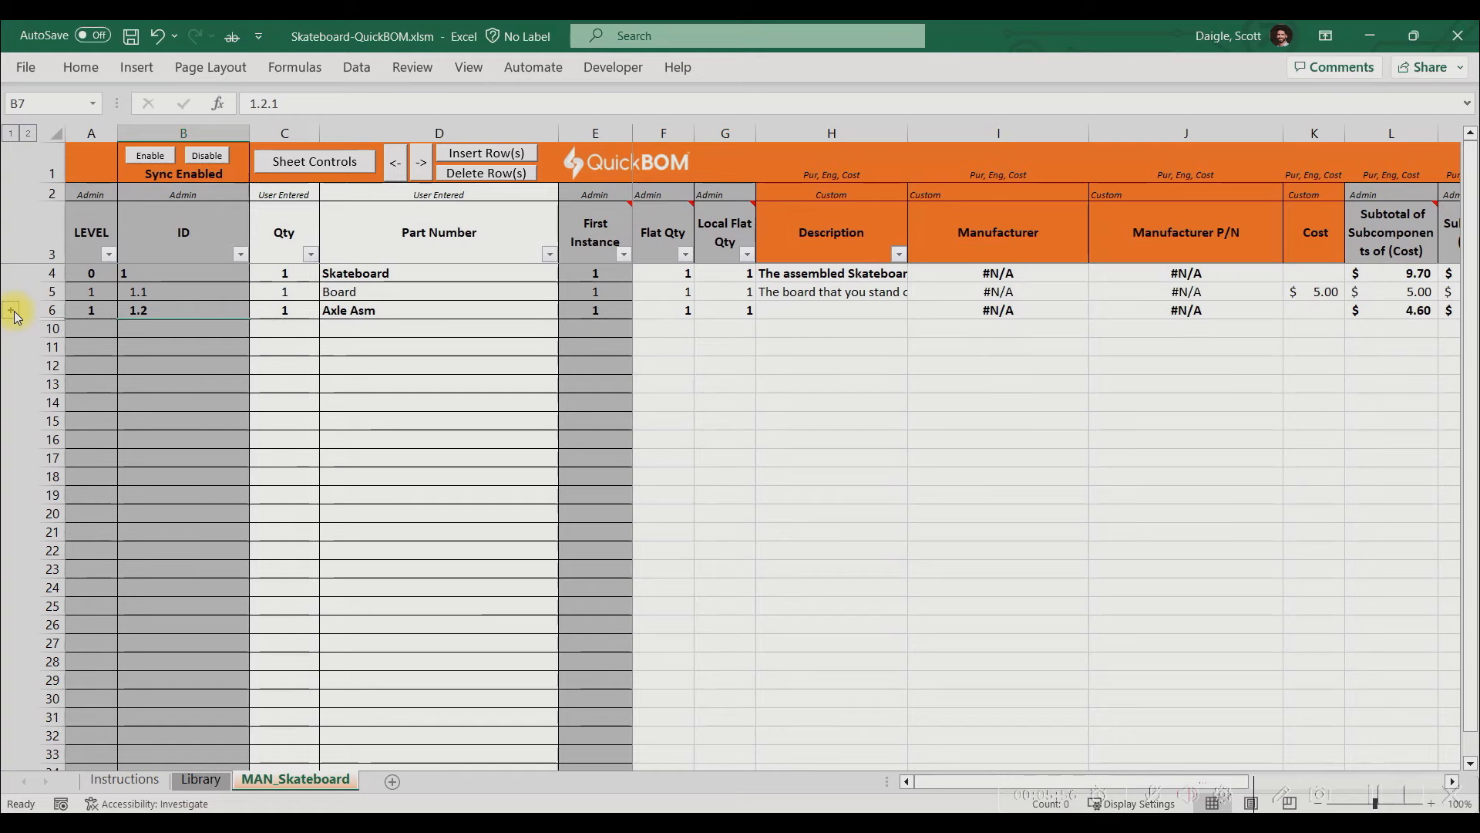
# Expand the Axle Asm group and set the quantities of its Wheel and Bolts rows to 2 each
pyautogui.click(15, 312)
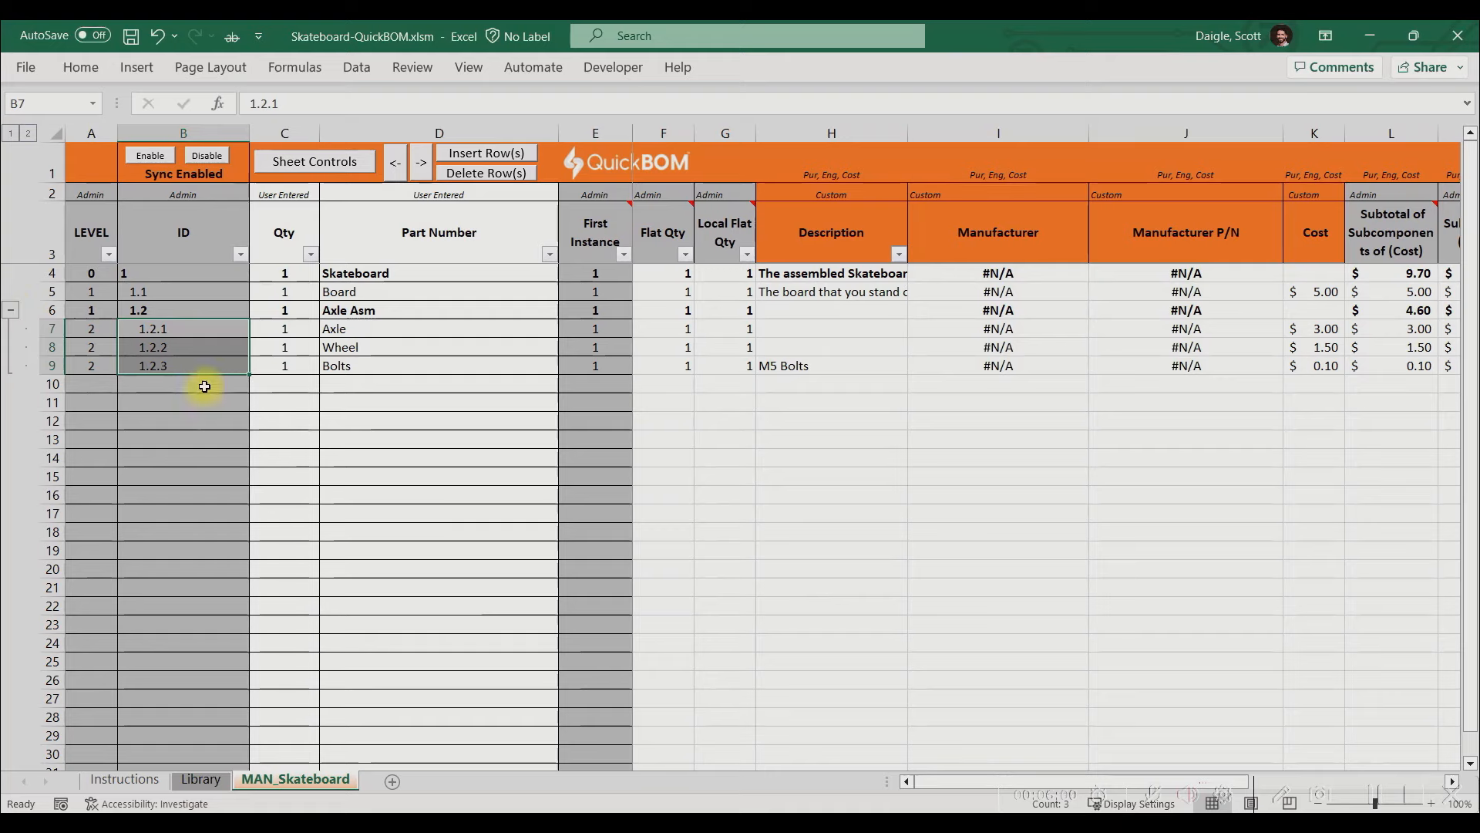
pyautogui.click(388, 383)
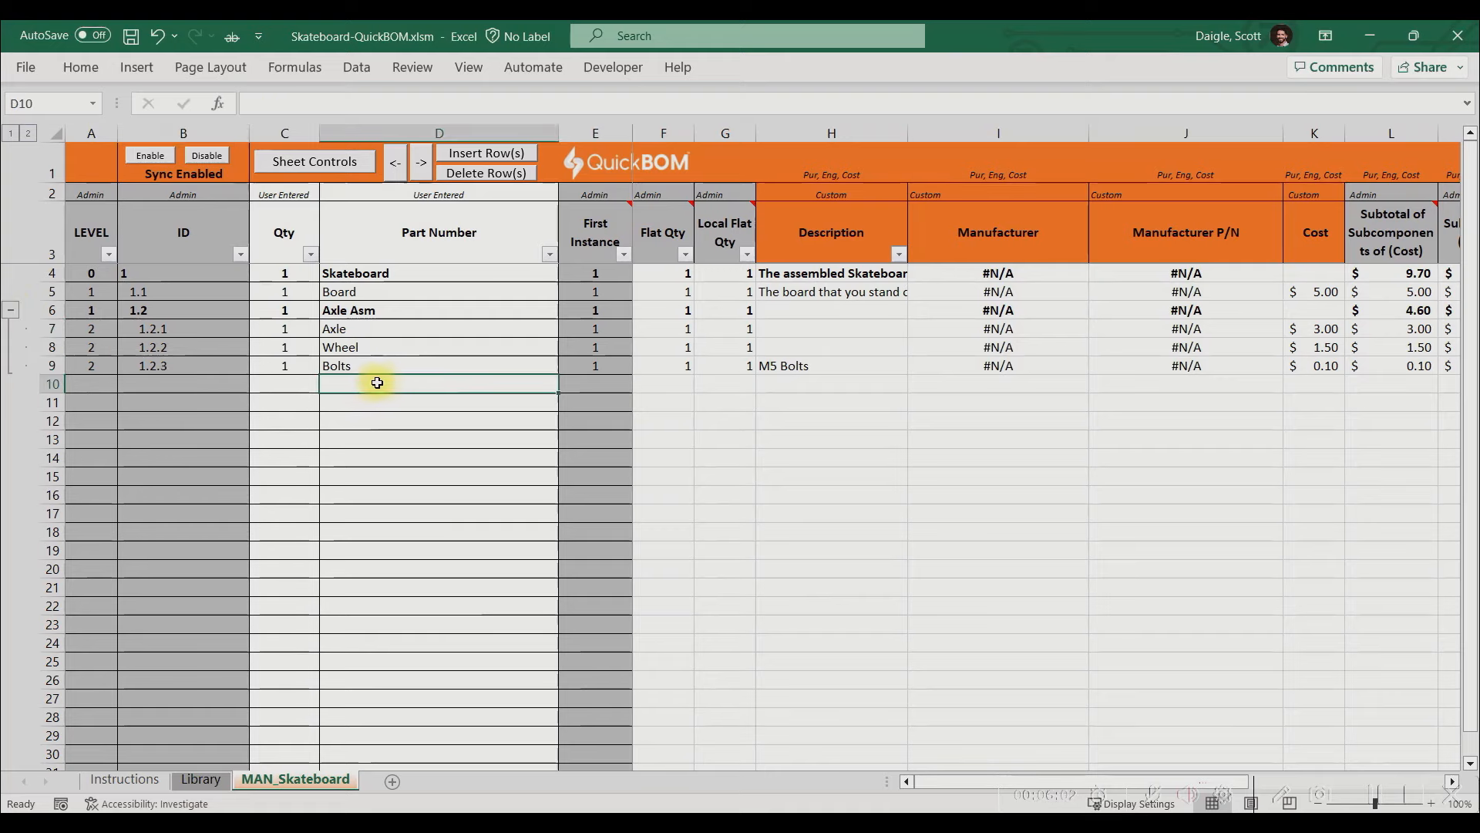
pyautogui.click(286, 324)
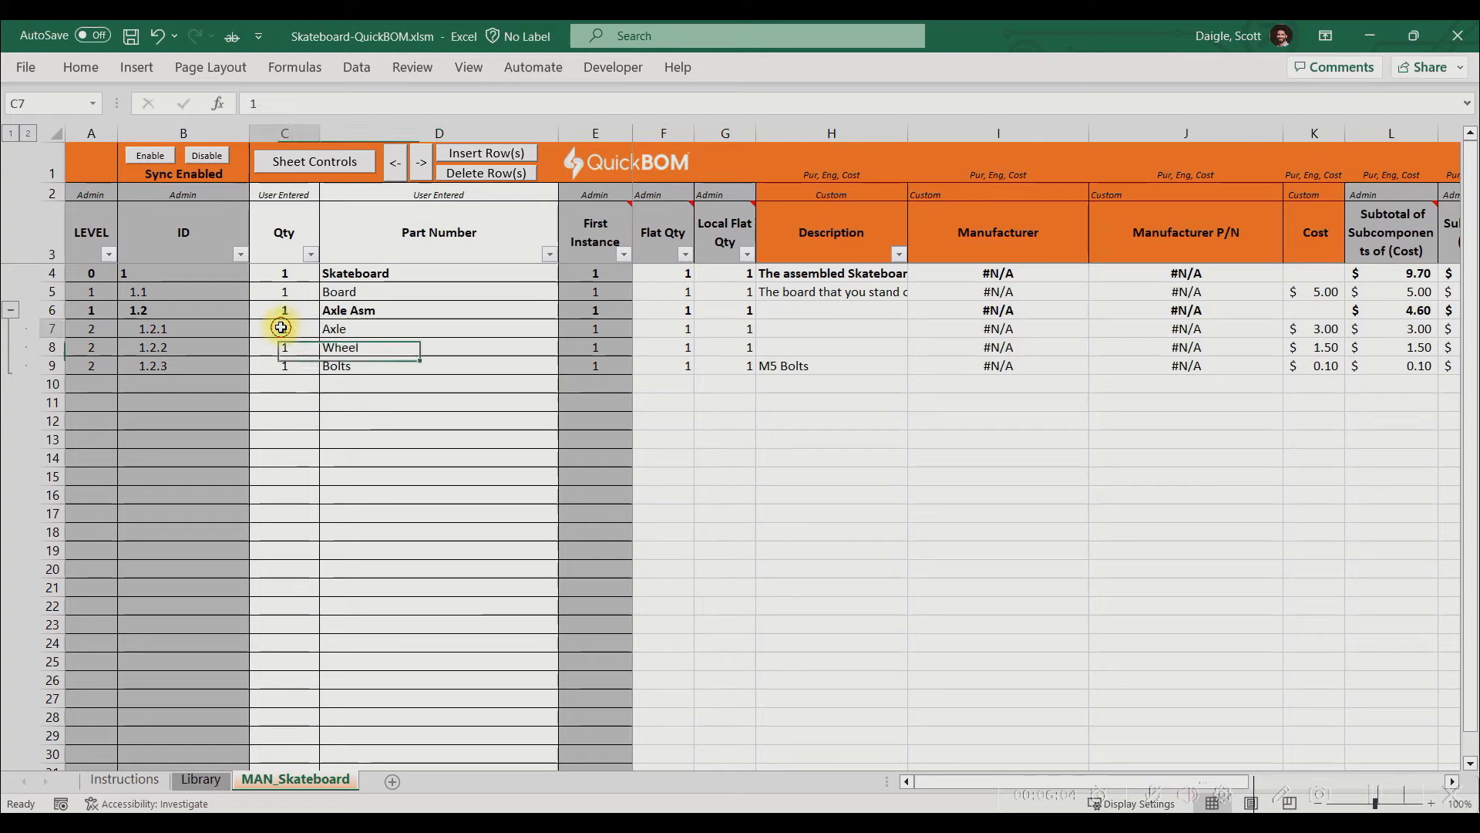
pyautogui.click(300, 353)
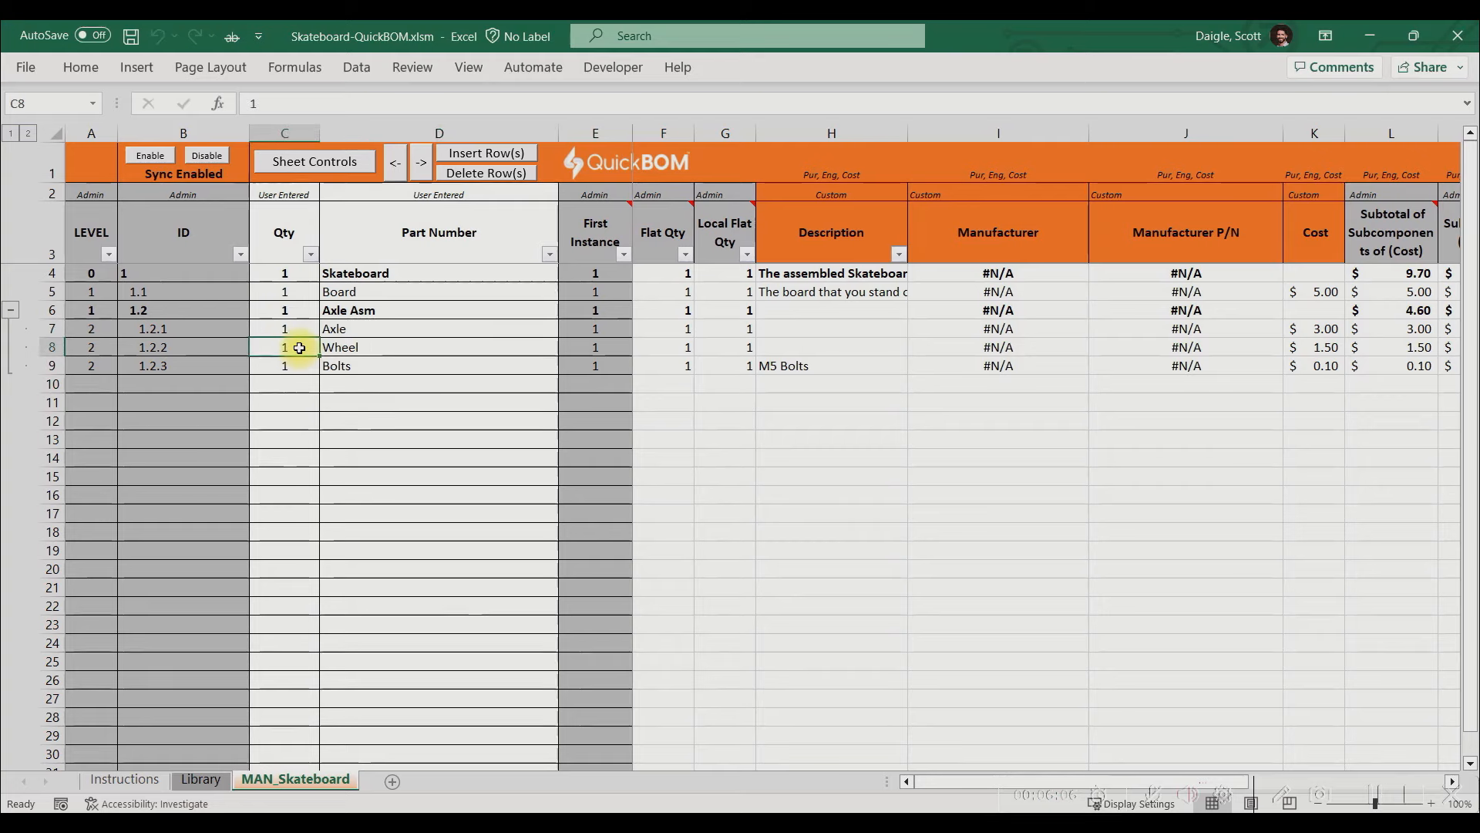
pyautogui.write('2')
pyautogui.press('Return')
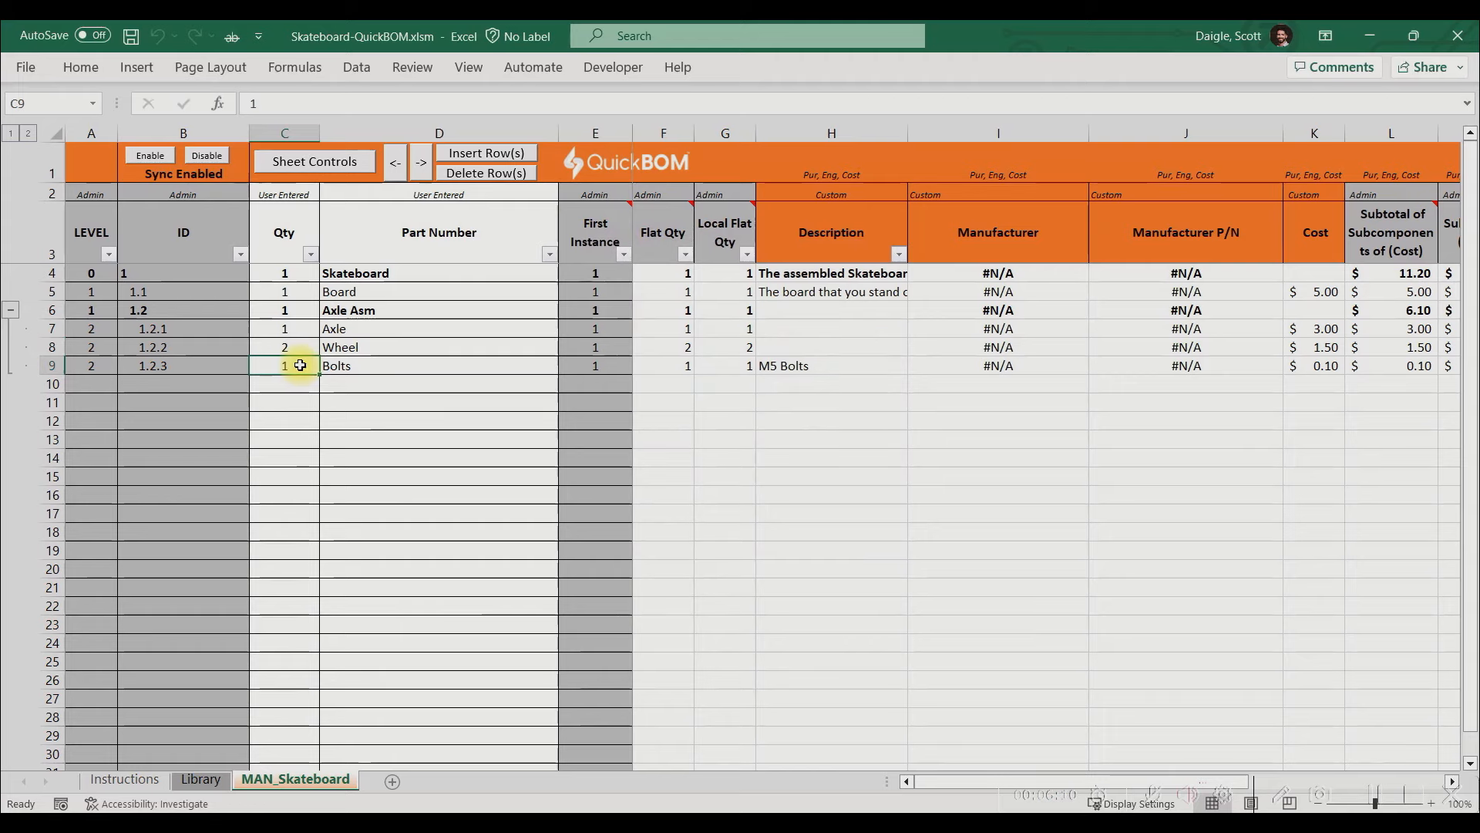
pyautogui.write('2')
pyautogui.press('Return')
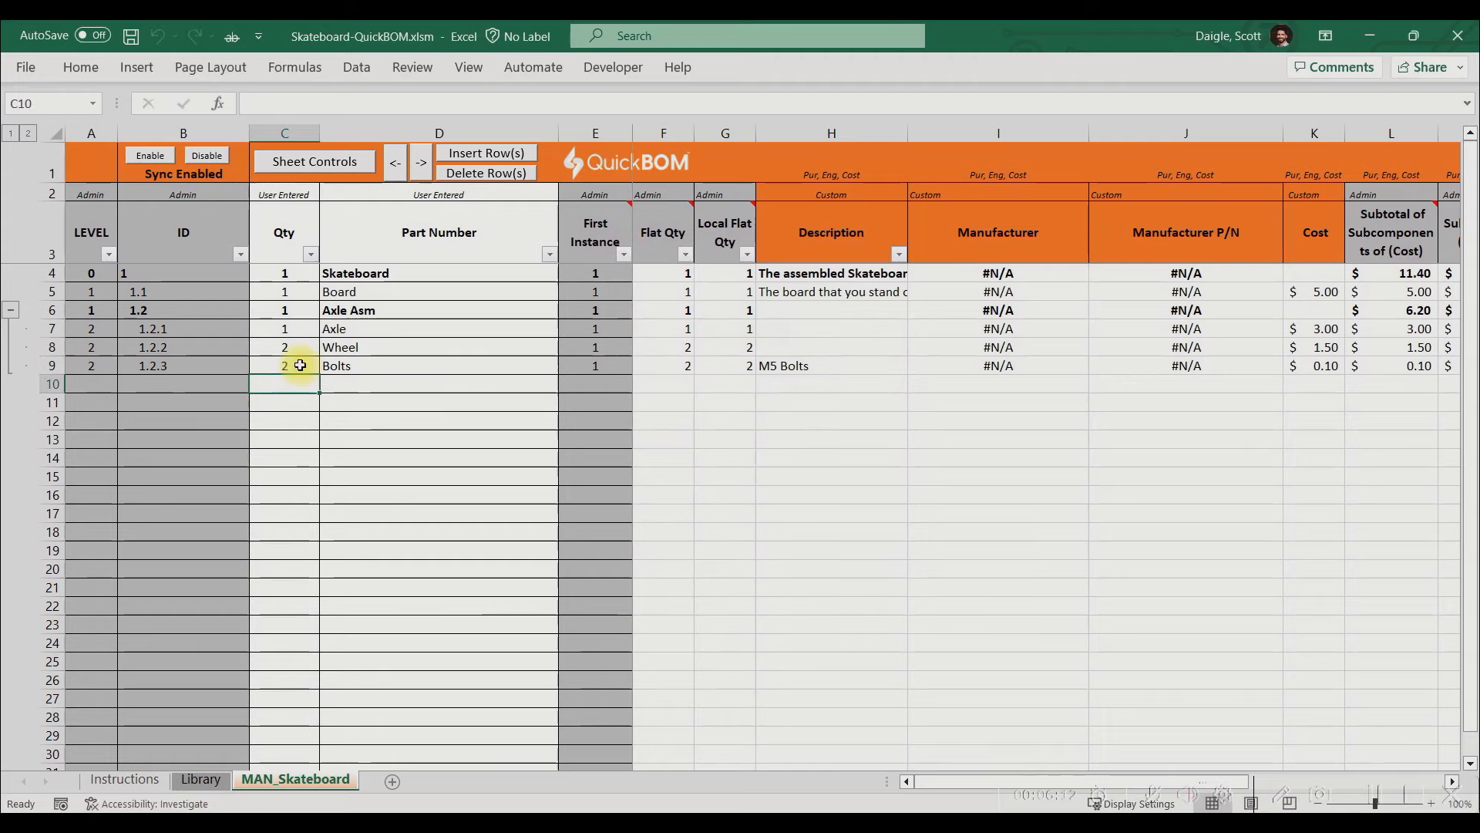
# Set the Axle Asm quantity to 2 and review the cost subtotals of all BOM rows
pyautogui.click(367, 271)
pyautogui.click(302, 312)
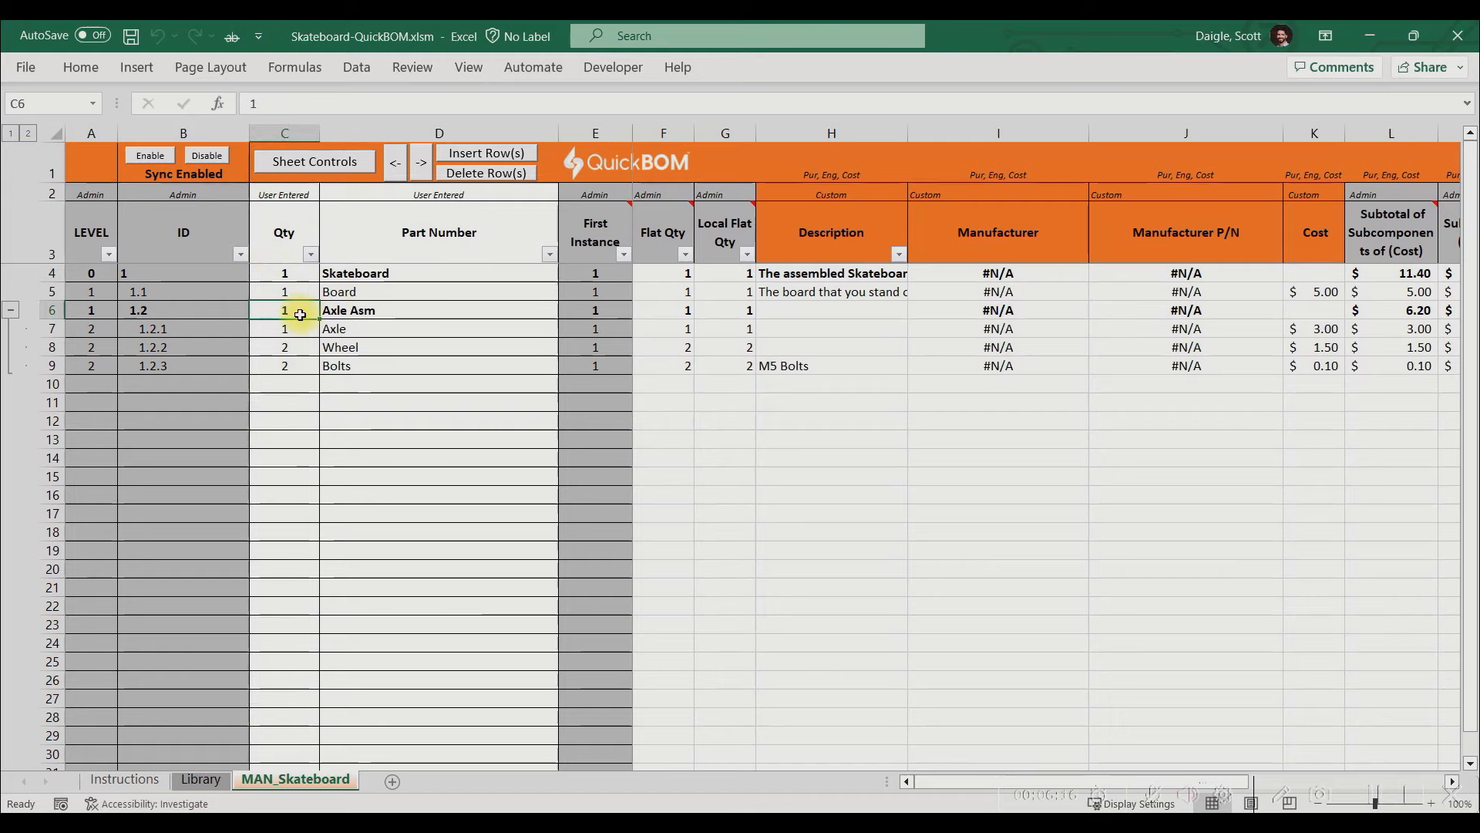
pyautogui.write('2')
pyautogui.press('Return')
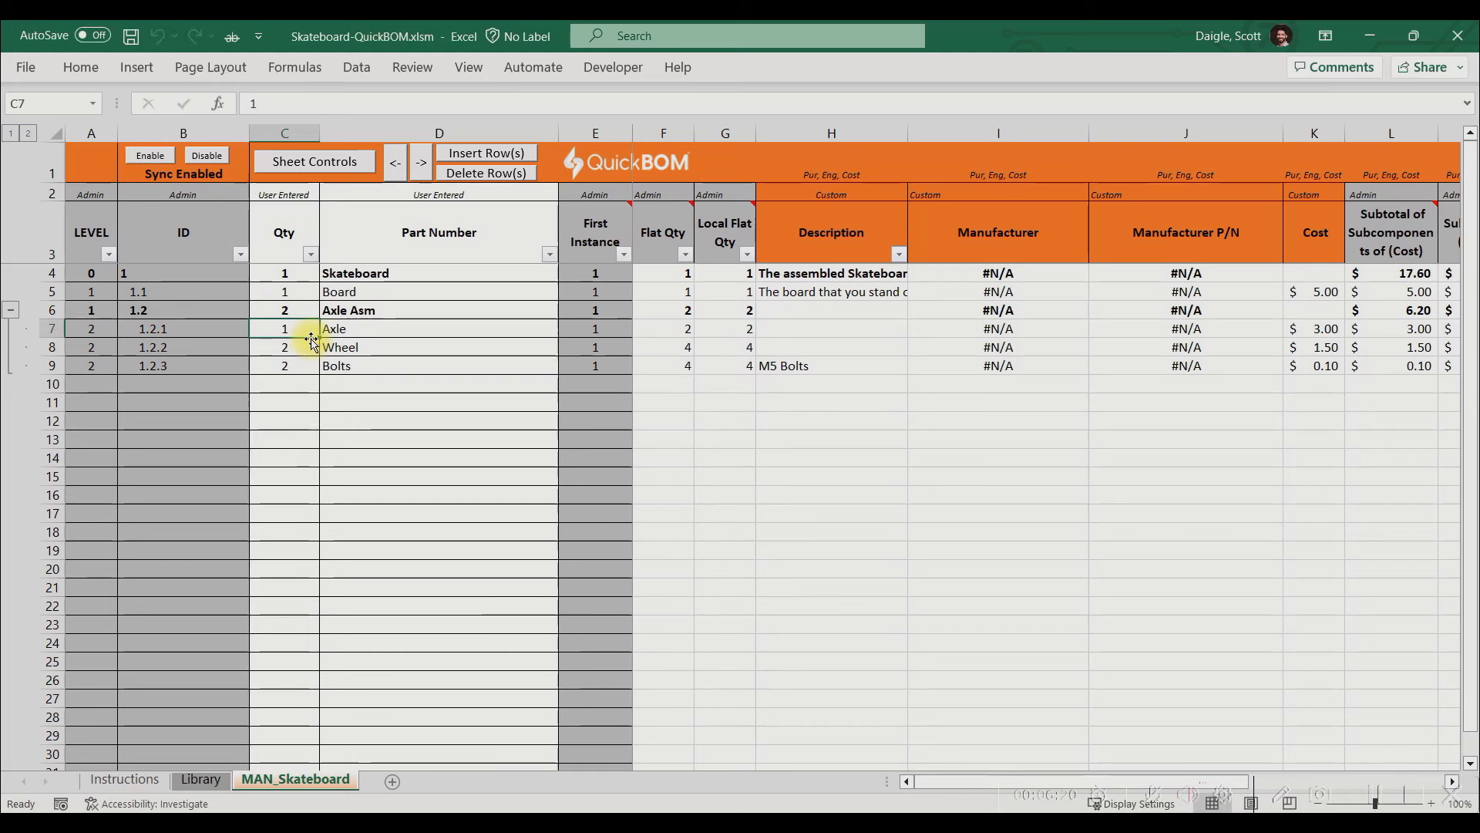
pyautogui.moveTo(1372, 271); pyautogui.dragTo(1395, 371)
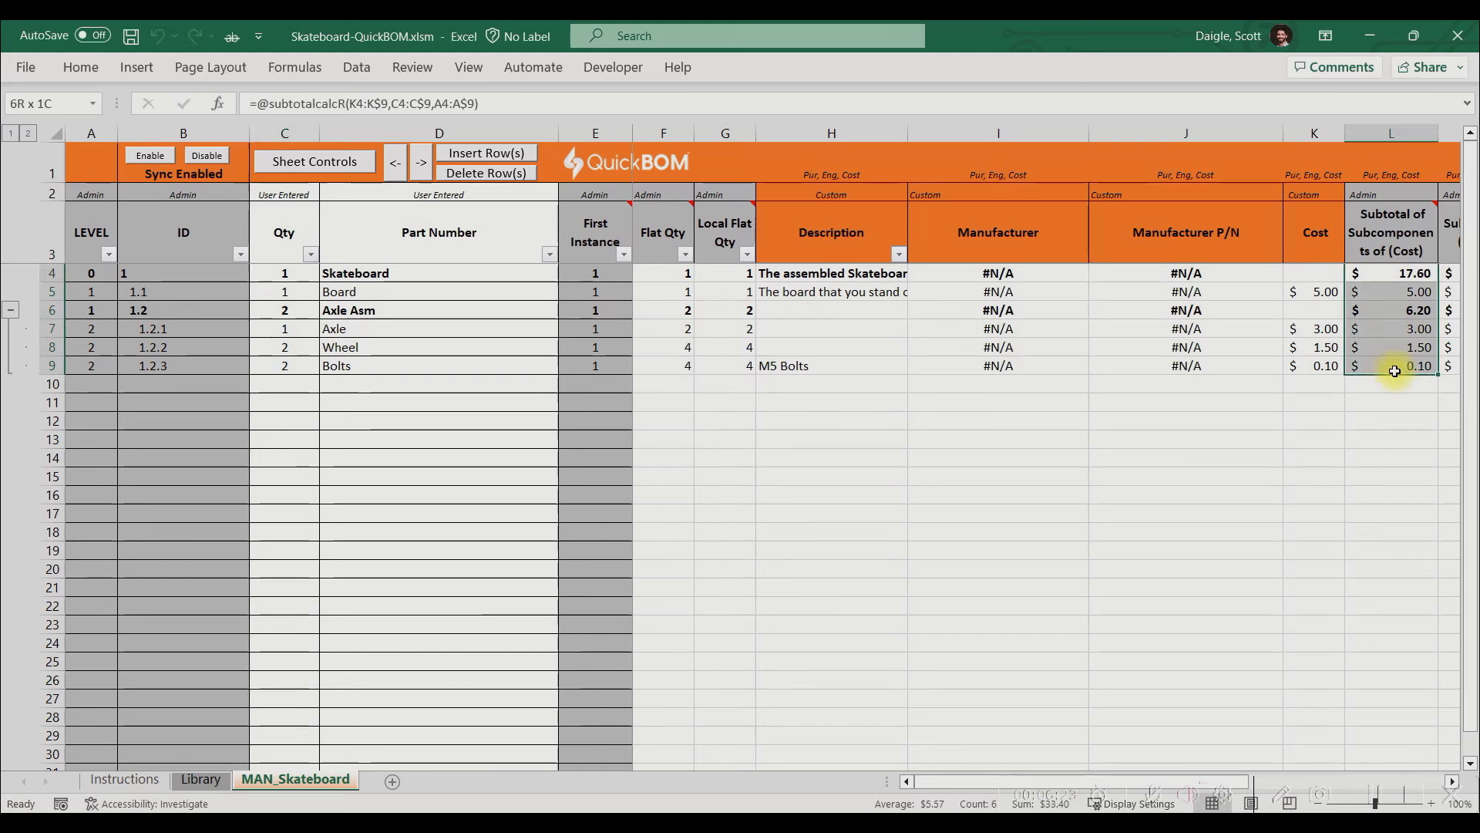
pyautogui.click(1346, 402)
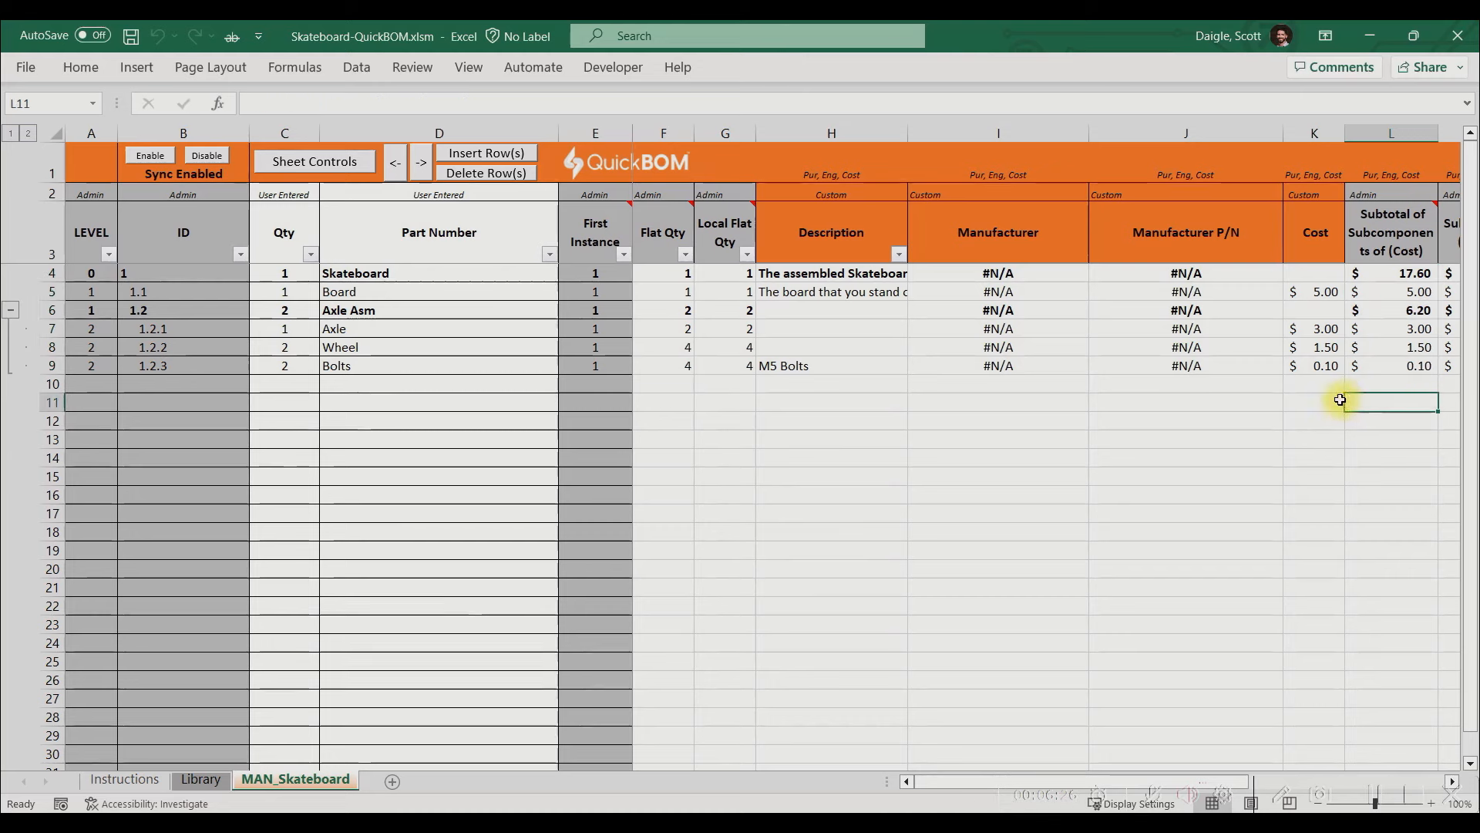
# Switch to the SOLIDWORKS skateboard assembly and examine the bolts that fasten the axle assemblies to the board, highlighting the four at one end
pyautogui.hotkey('alt', 'Tab')
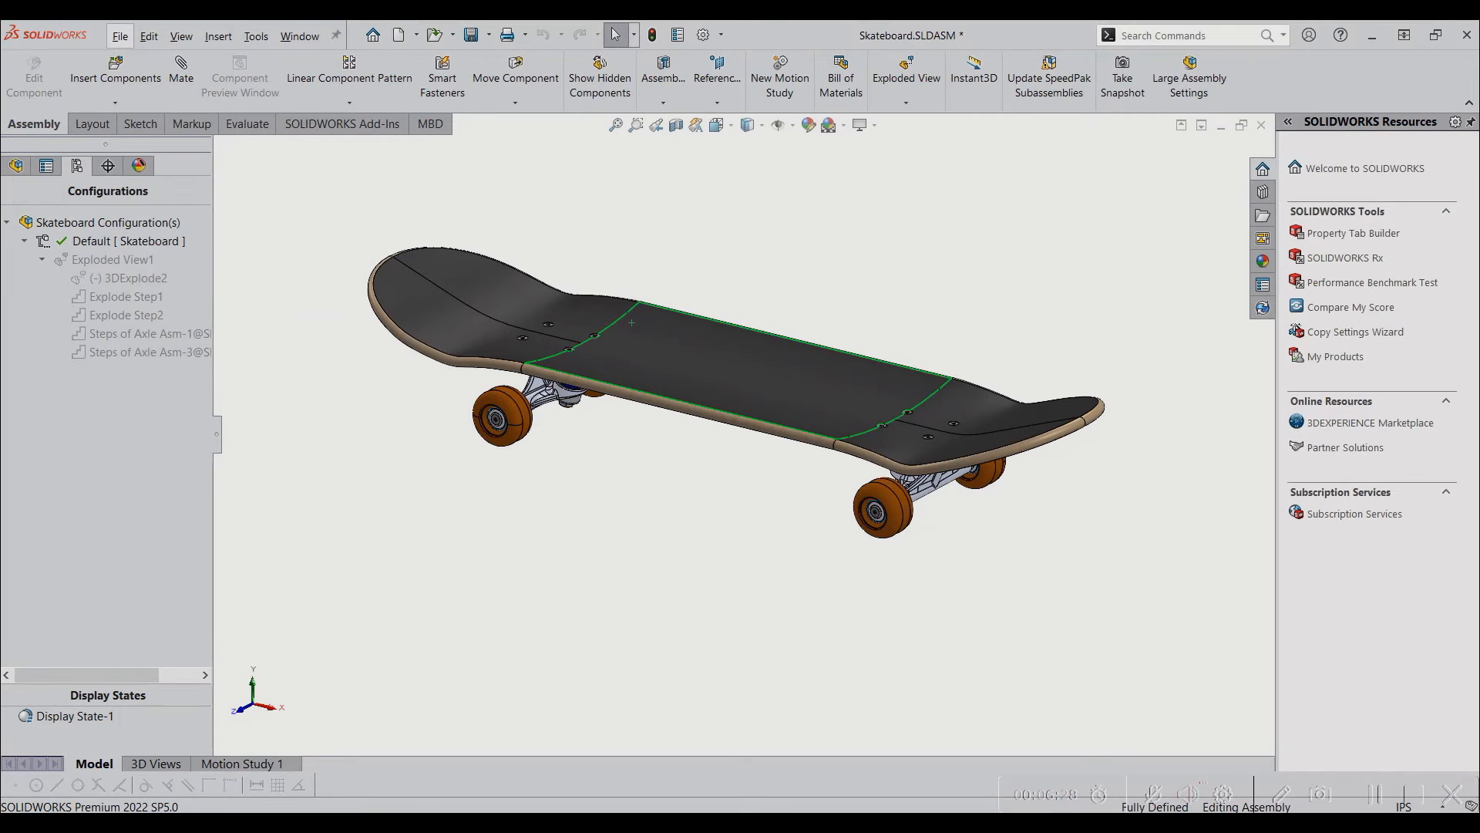
pyautogui.moveTo(717, 538); pyautogui.dragTo(871, 502)
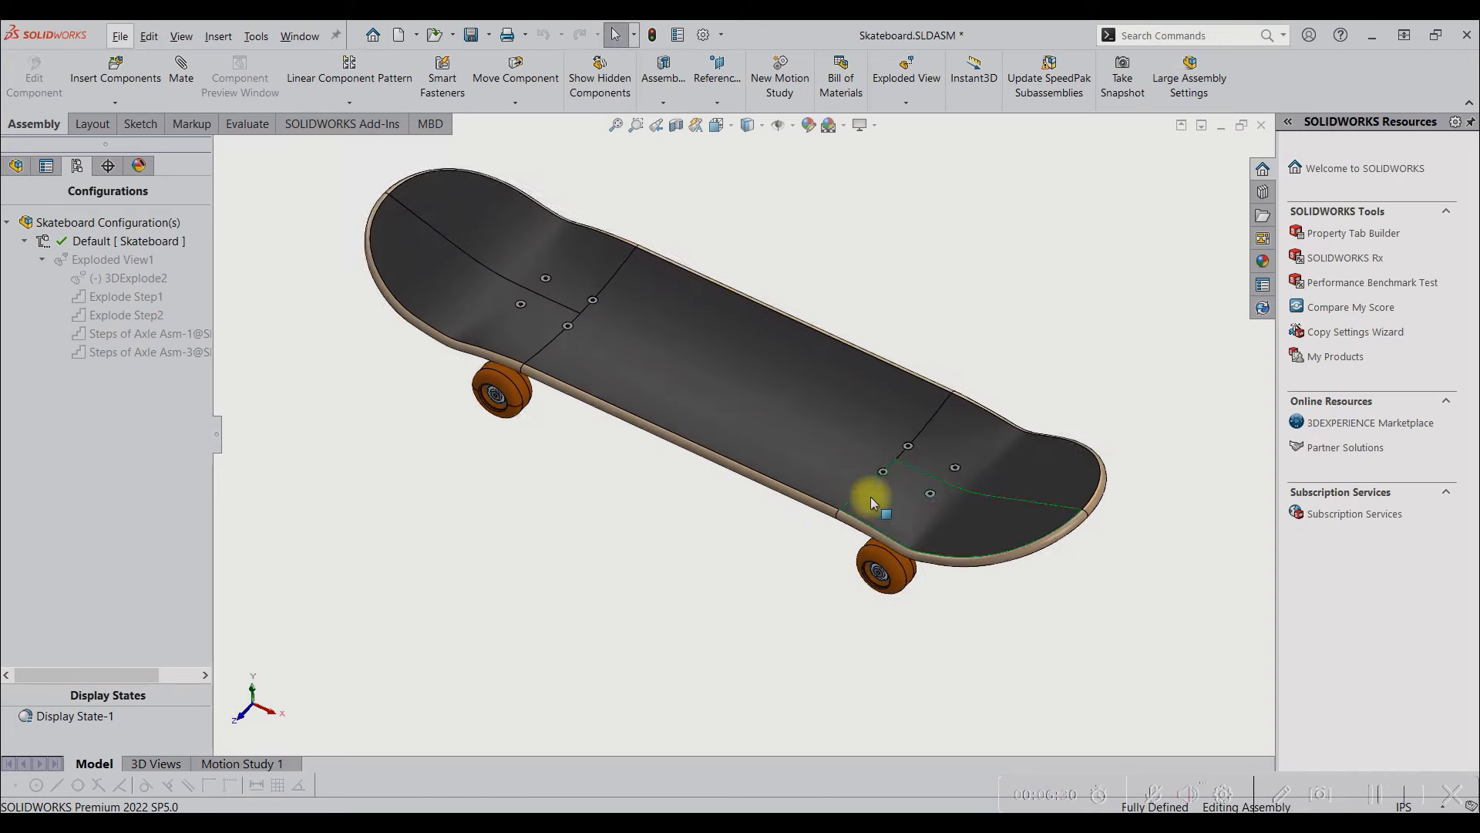
pyautogui.scroll(-5, 931, 477)
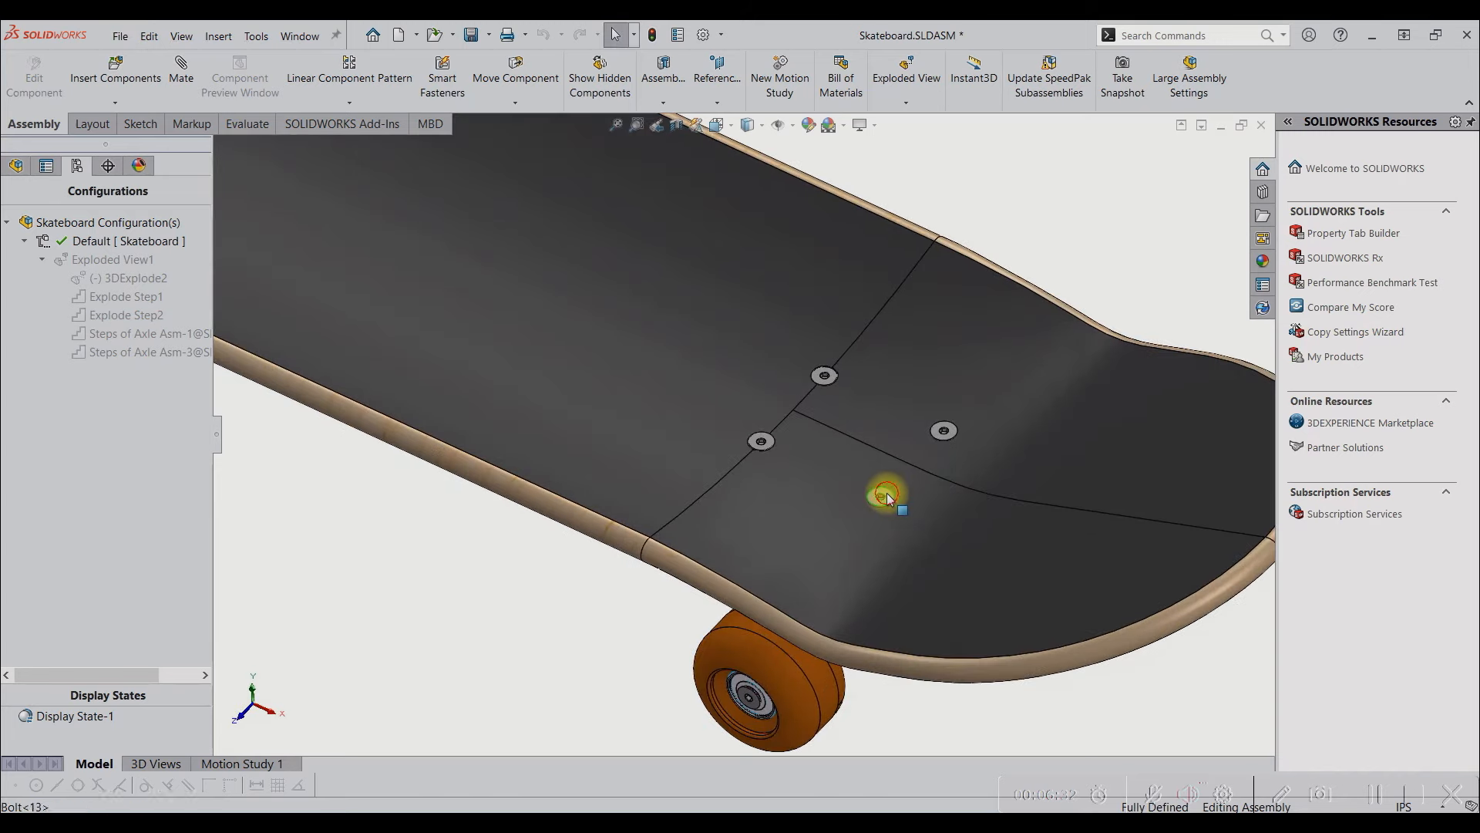
pyautogui.click(887, 494)
pyautogui.scroll(-2, 887, 462)
pyautogui.keyDown('ctrl'); pyautogui.click(947, 390); pyautogui.keyUp('ctrl')
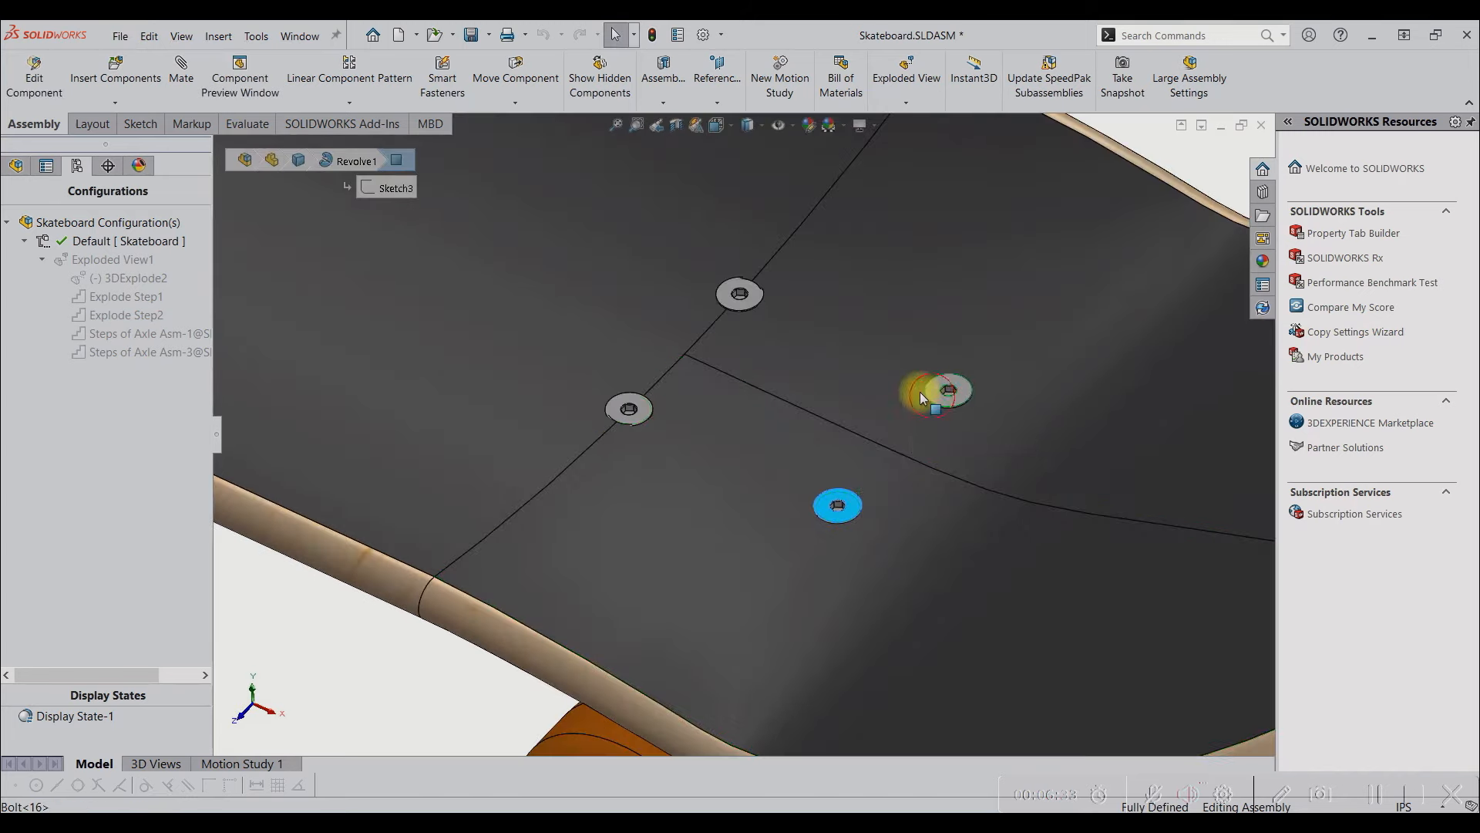
pyautogui.keyDown('ctrl'); pyautogui.click(743, 306); pyautogui.keyUp('ctrl')
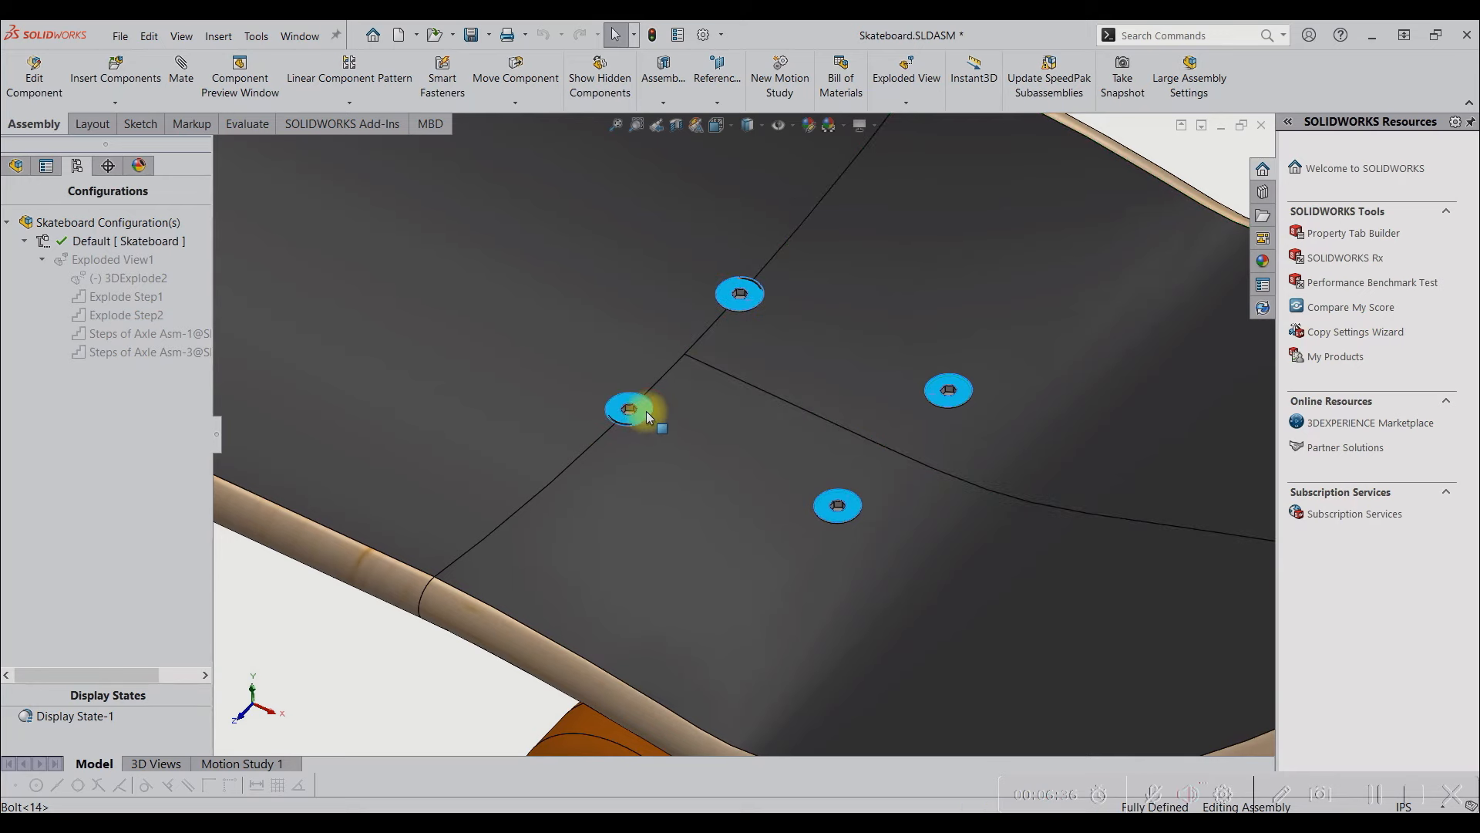
pyautogui.keyDown('ctrl'); pyautogui.click(645, 410); pyautogui.keyUp('ctrl')
pyautogui.scroll(10, 558, 631)
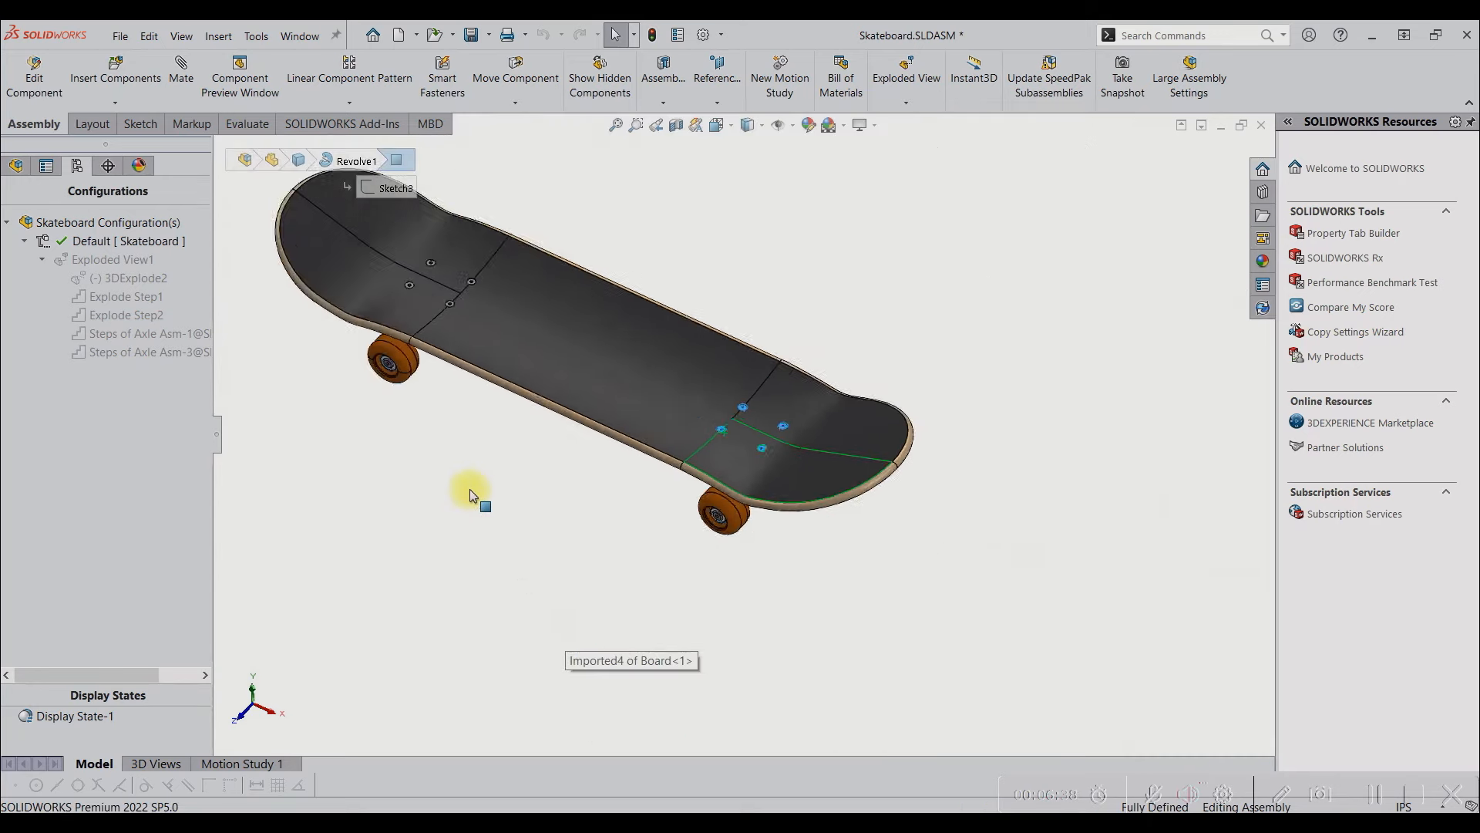
pyautogui.moveTo(482, 379); pyautogui.dragTo(500, 326)
pyautogui.scroll(-3, 514, 346)
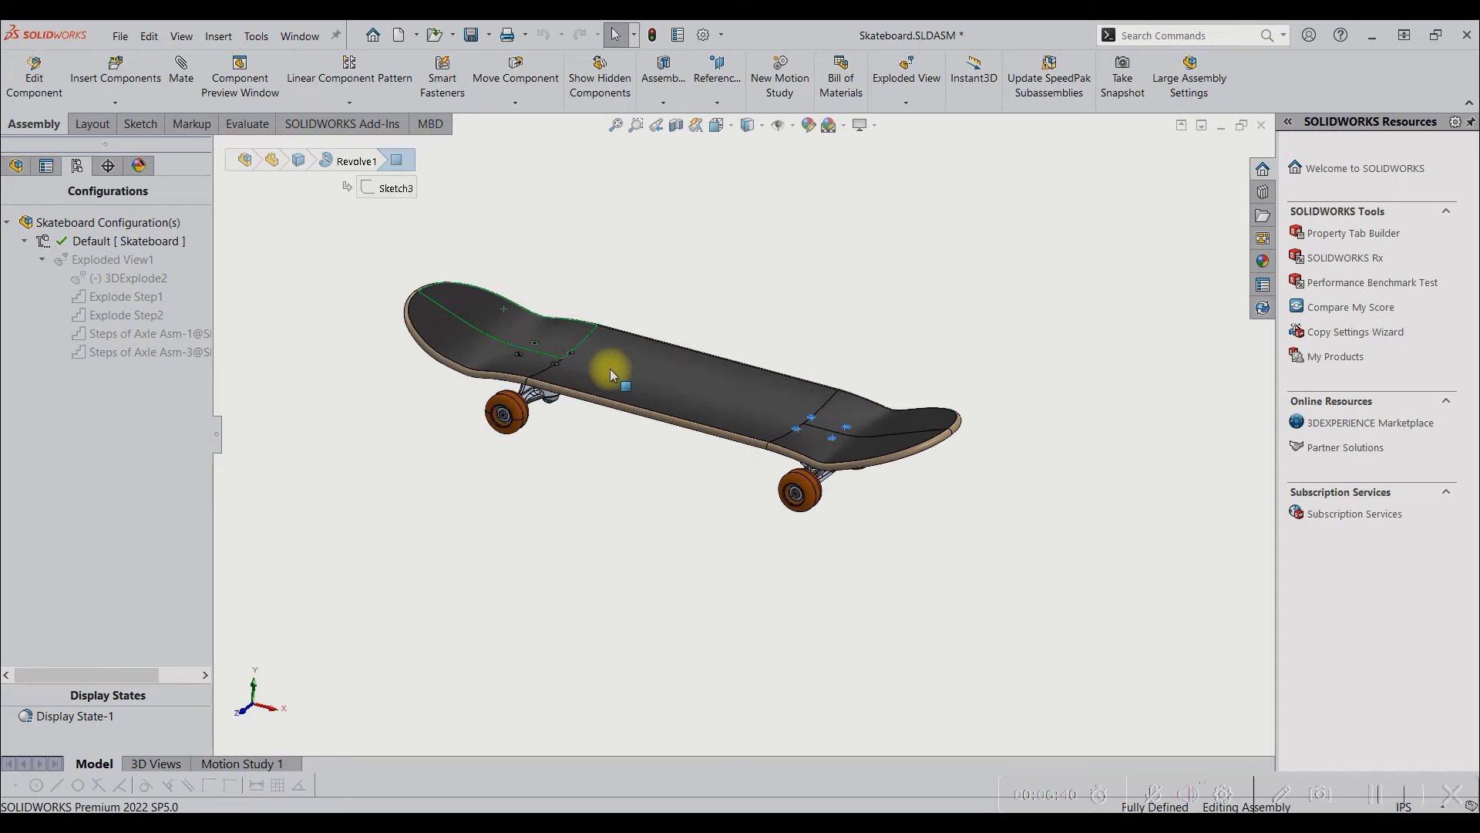
pyautogui.click(708, 593)
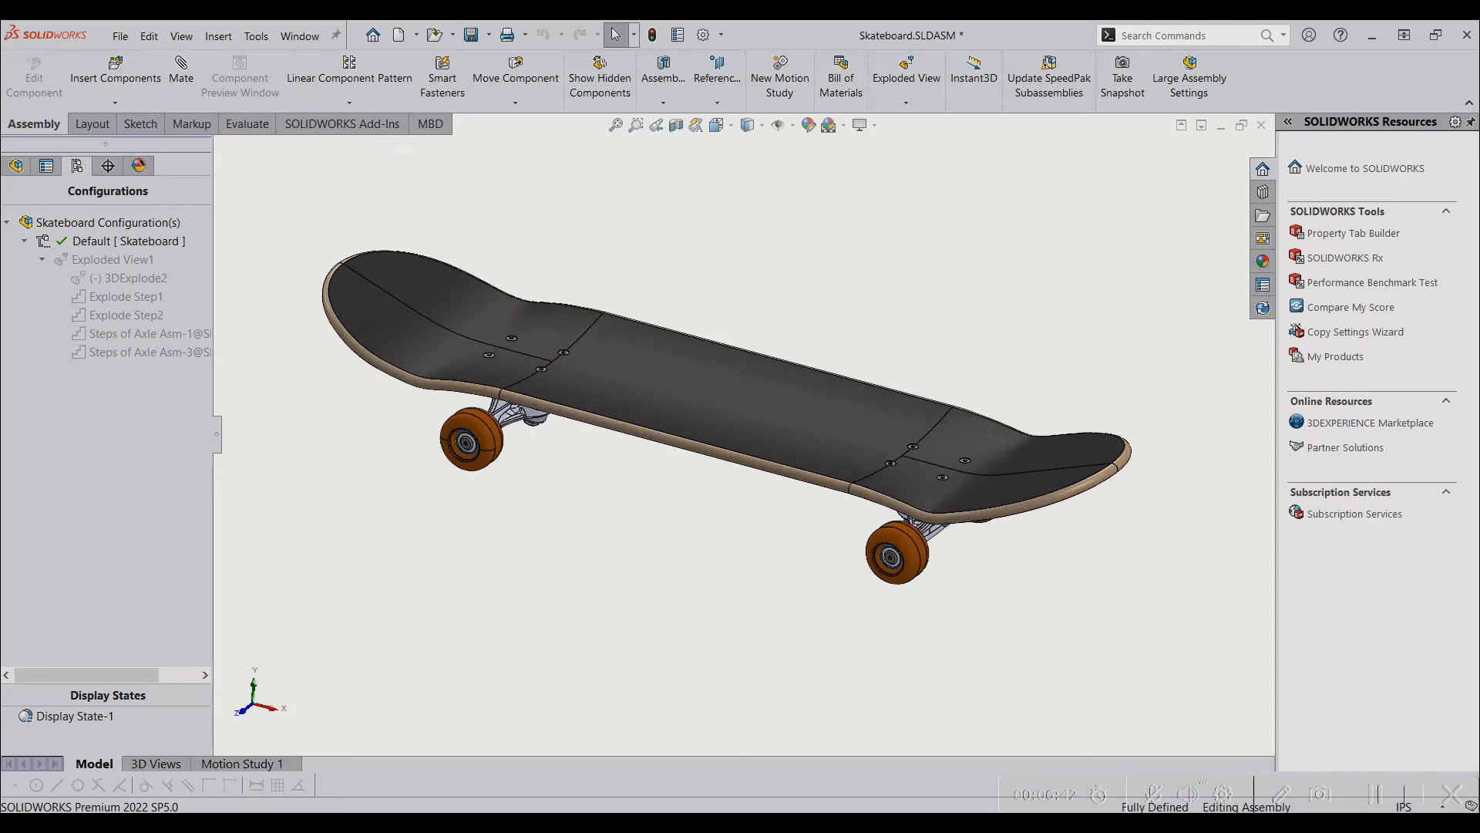
# Return to the Excel BOM and insert a new row directly above the Axle Asm row
pyautogui.hotkey('alt', 'Tab')
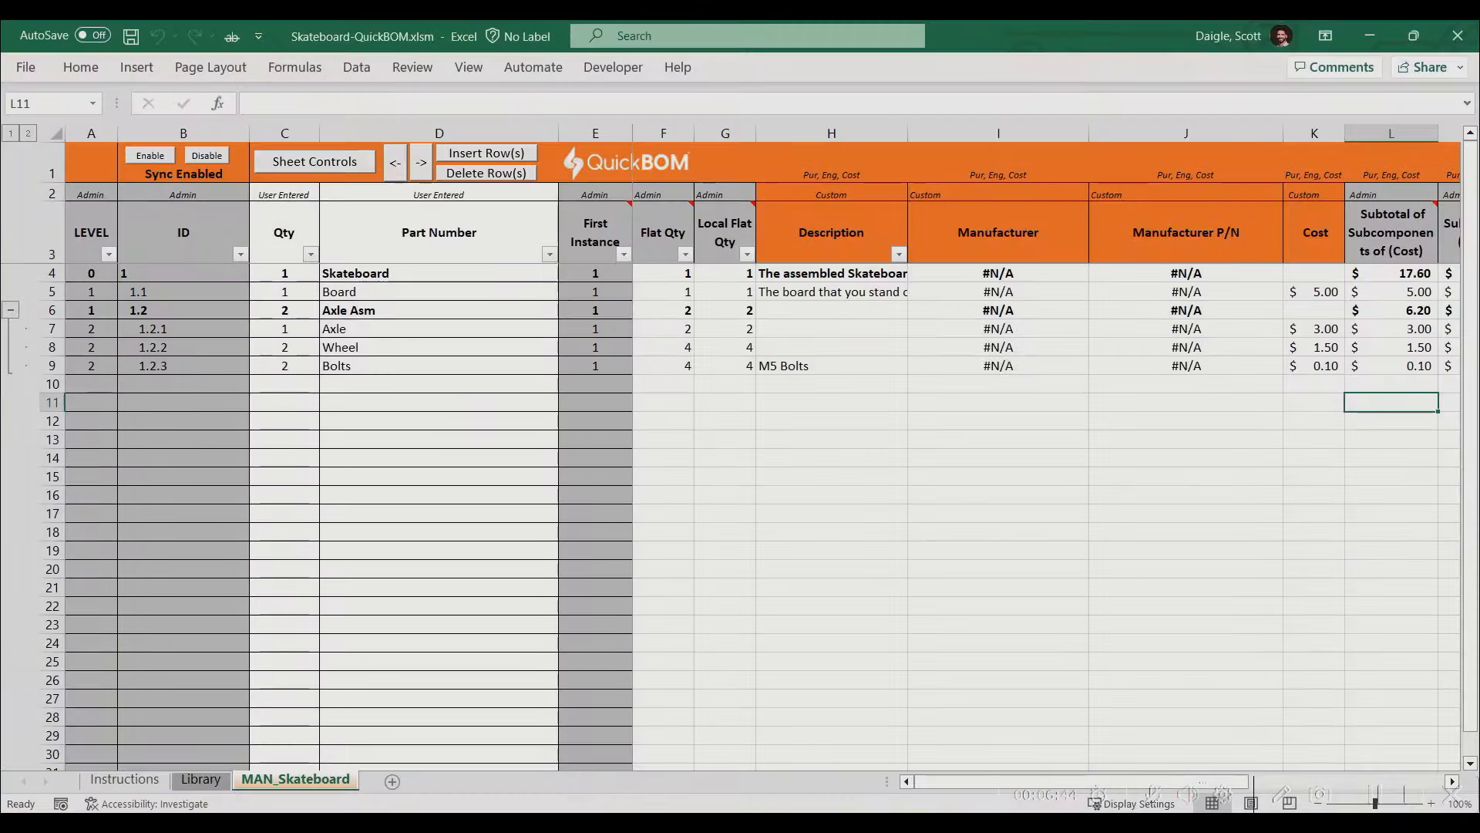
pyautogui.click(43, 309)
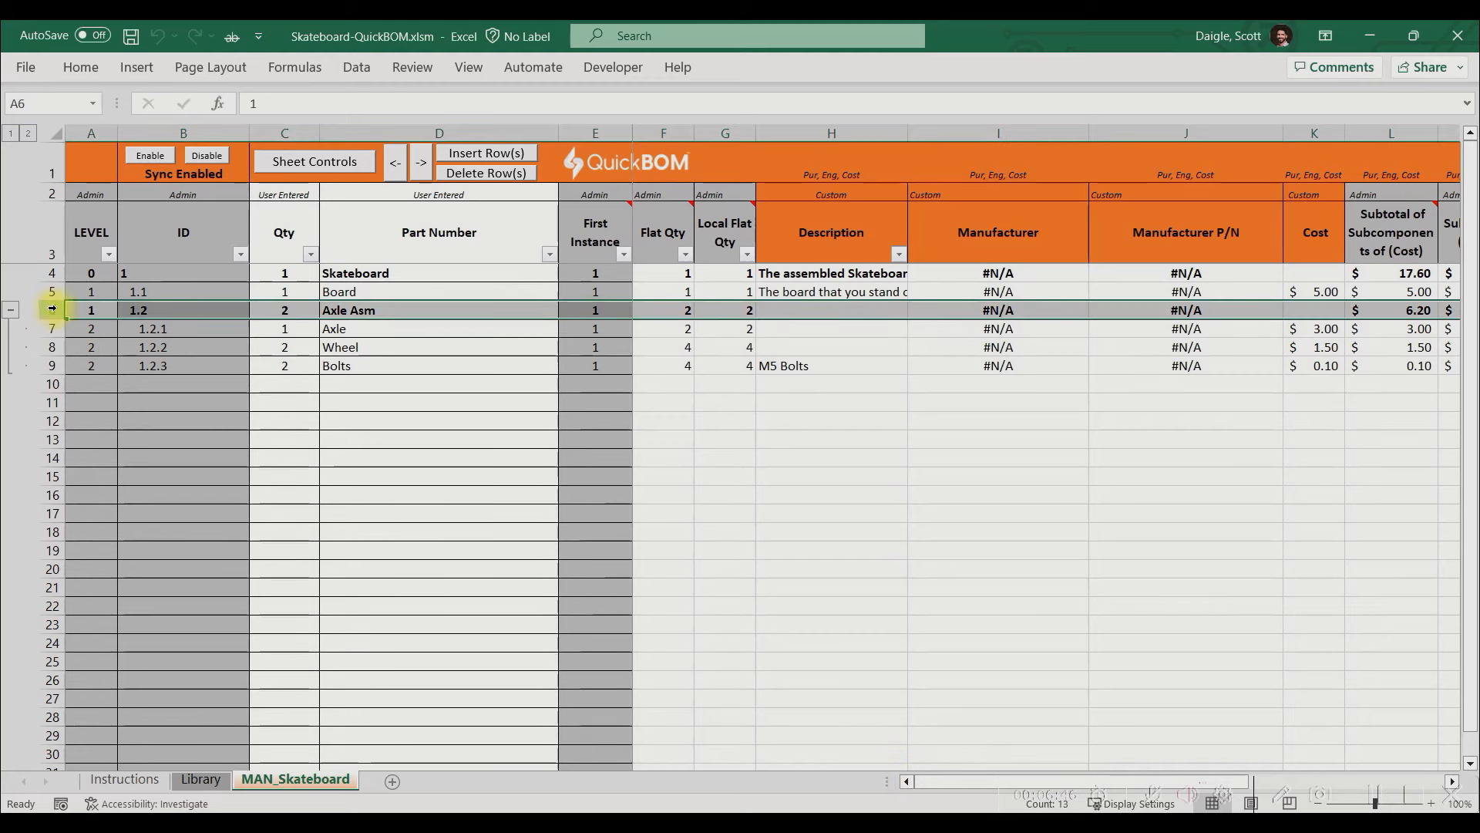
pyautogui.click(465, 153)
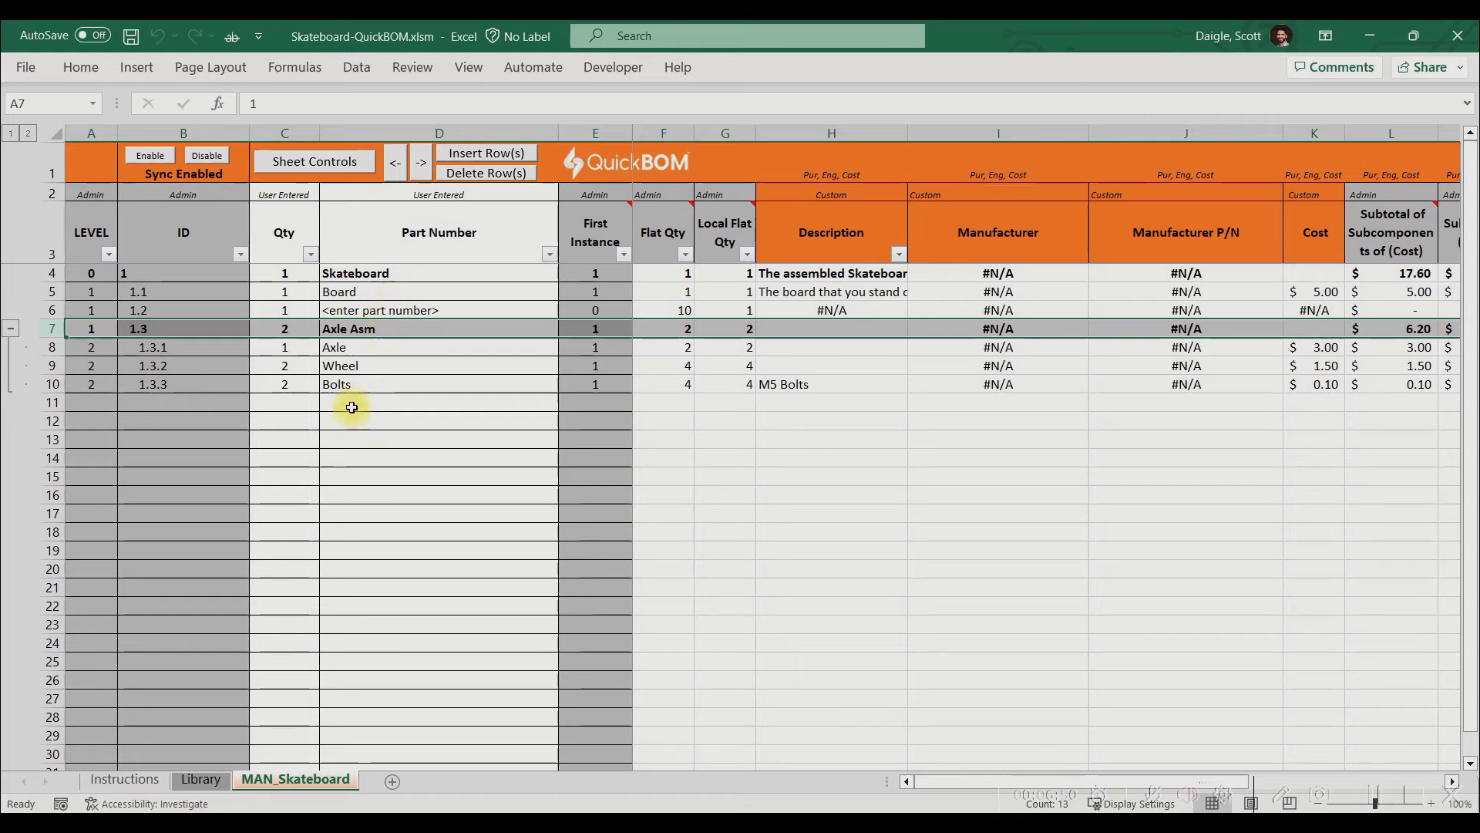
# Set the new row's part number to Bolts, replacing the old part with the new part
pyautogui.click(364, 309)
pyautogui.write('Bolts')
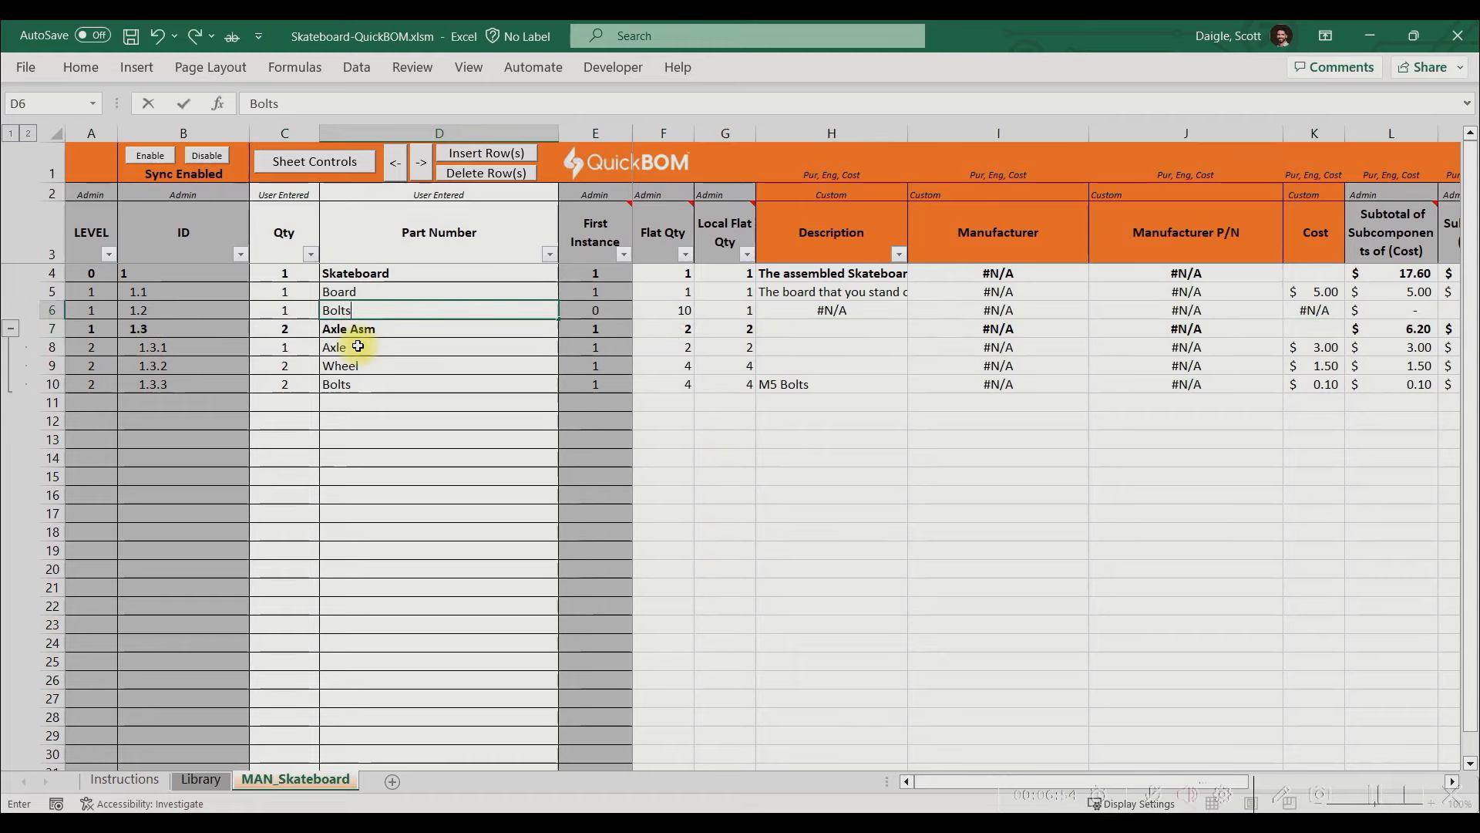
pyautogui.press('Return')
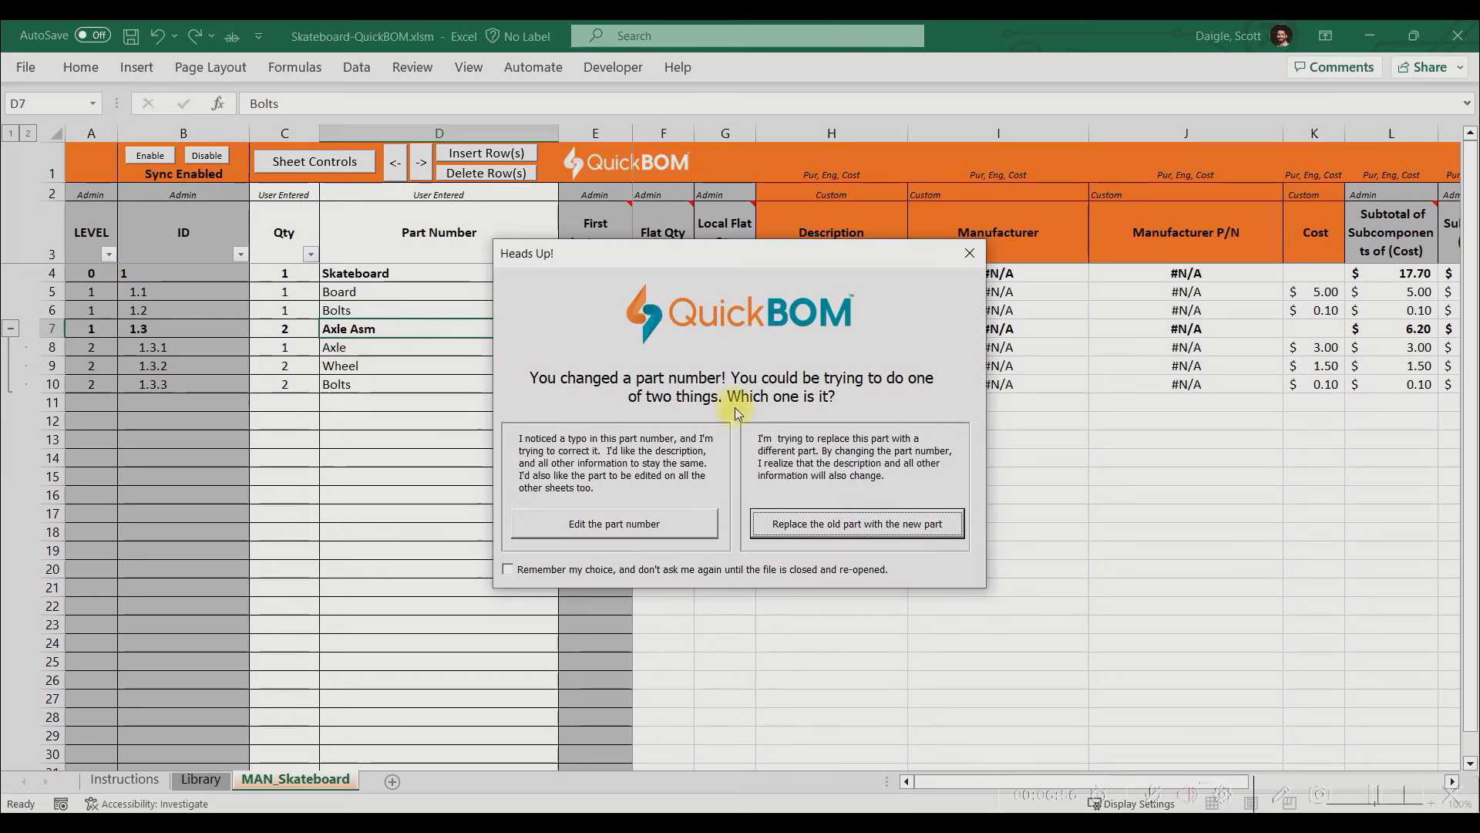
pyautogui.click(806, 524)
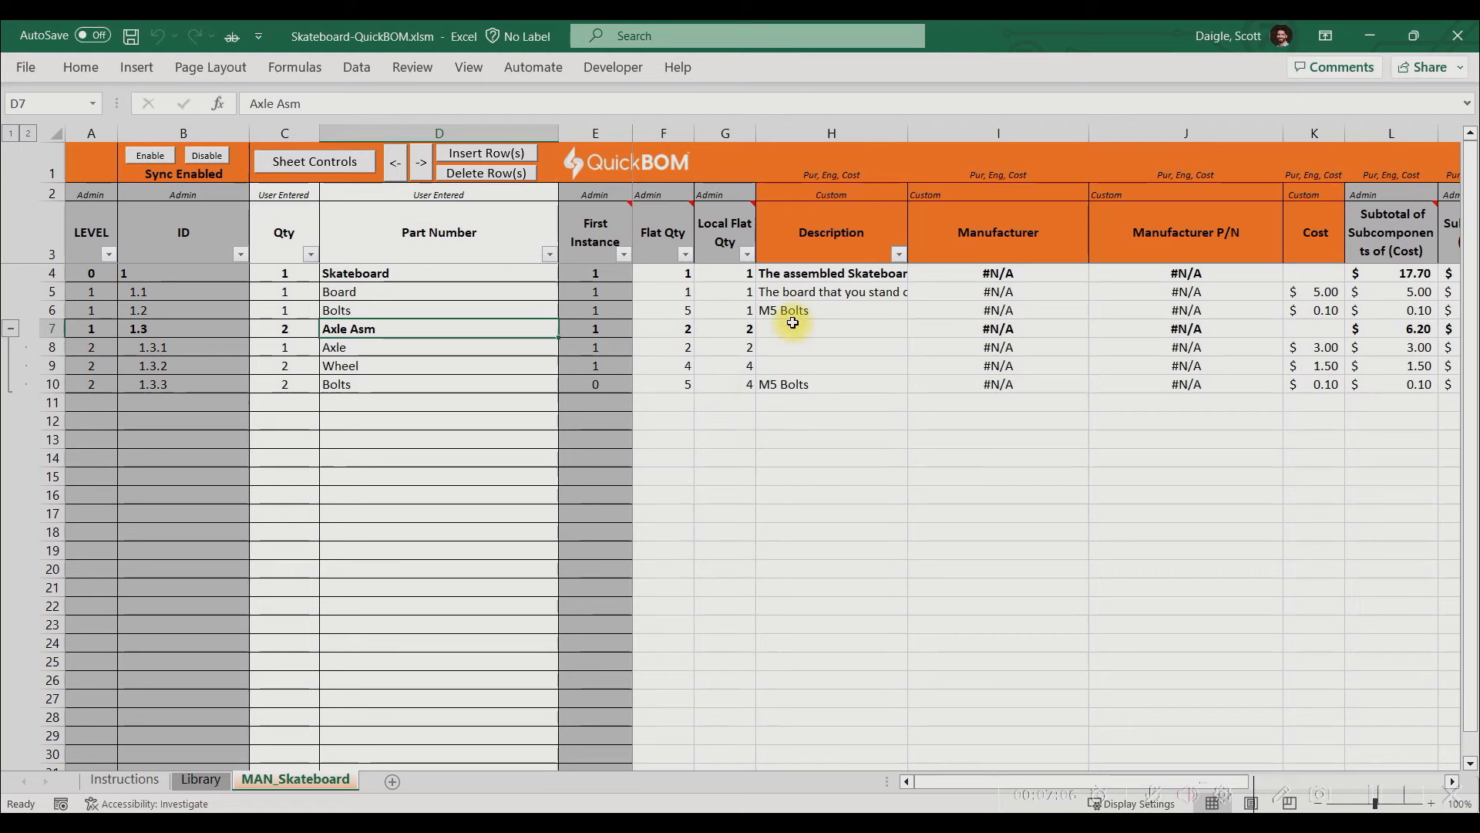
# Compare the part numbers, descriptions and costs of the two Bolts rows
pyautogui.click(421, 384)
pyautogui.keyDown('ctrl'); pyautogui.click(360, 308); pyautogui.keyUp('ctrl')
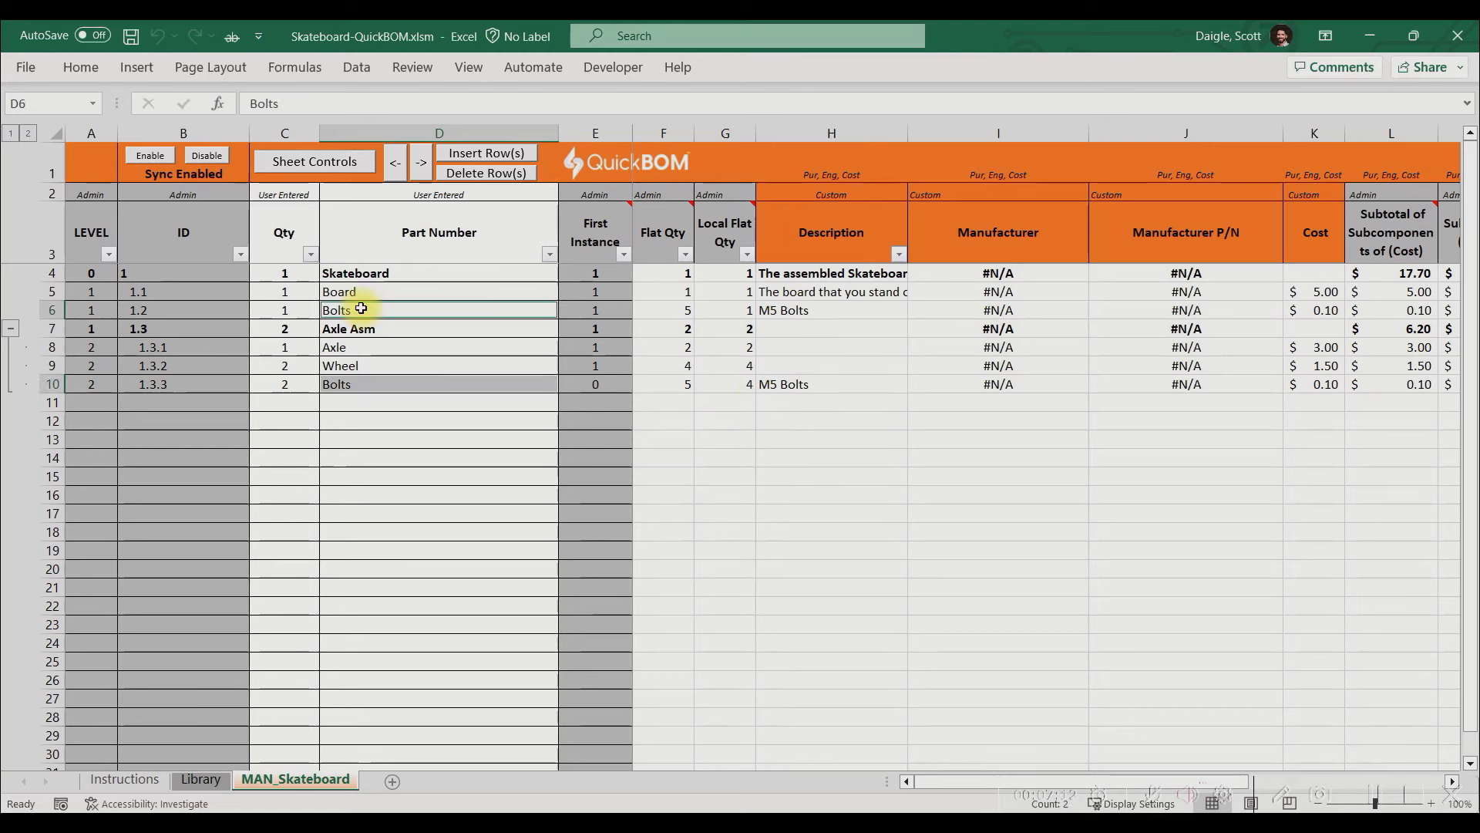
pyautogui.keyDown('ctrl'); pyautogui.click(783, 384); pyautogui.keyUp('ctrl')
pyautogui.keyDown('ctrl'); pyautogui.click(783, 310); pyautogui.keyUp('ctrl')
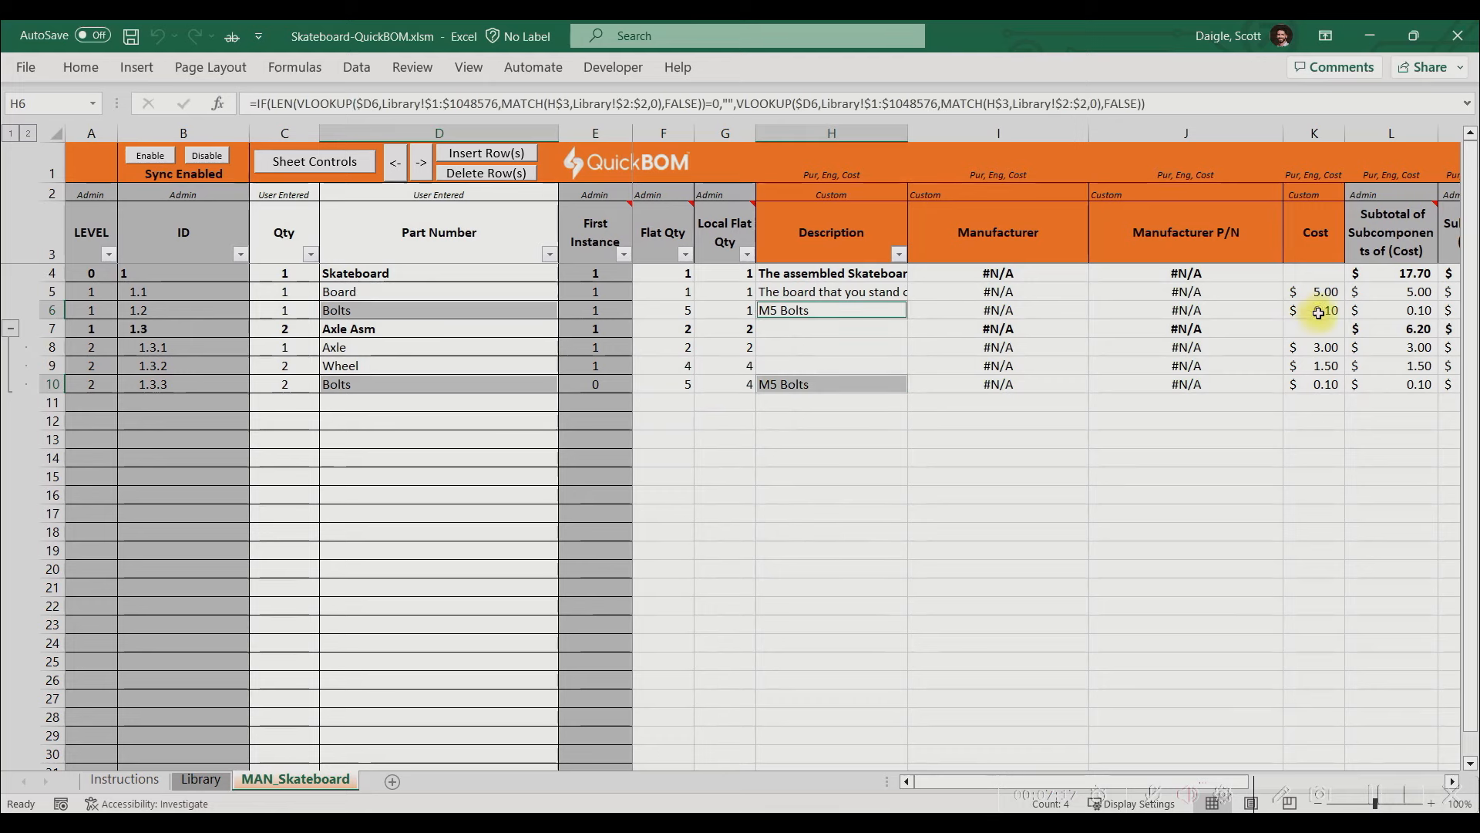
pyautogui.keyDown('ctrl'); pyautogui.click(1319, 311); pyautogui.keyUp('ctrl')
pyautogui.keyDown('ctrl'); pyautogui.click(1336, 385); pyautogui.keyUp('ctrl')
# Change the description of the Bolts row under Board to M5 Bolt
pyautogui.click(854, 359)
pyautogui.click(817, 309)
pyautogui.doubleClick(817, 308)
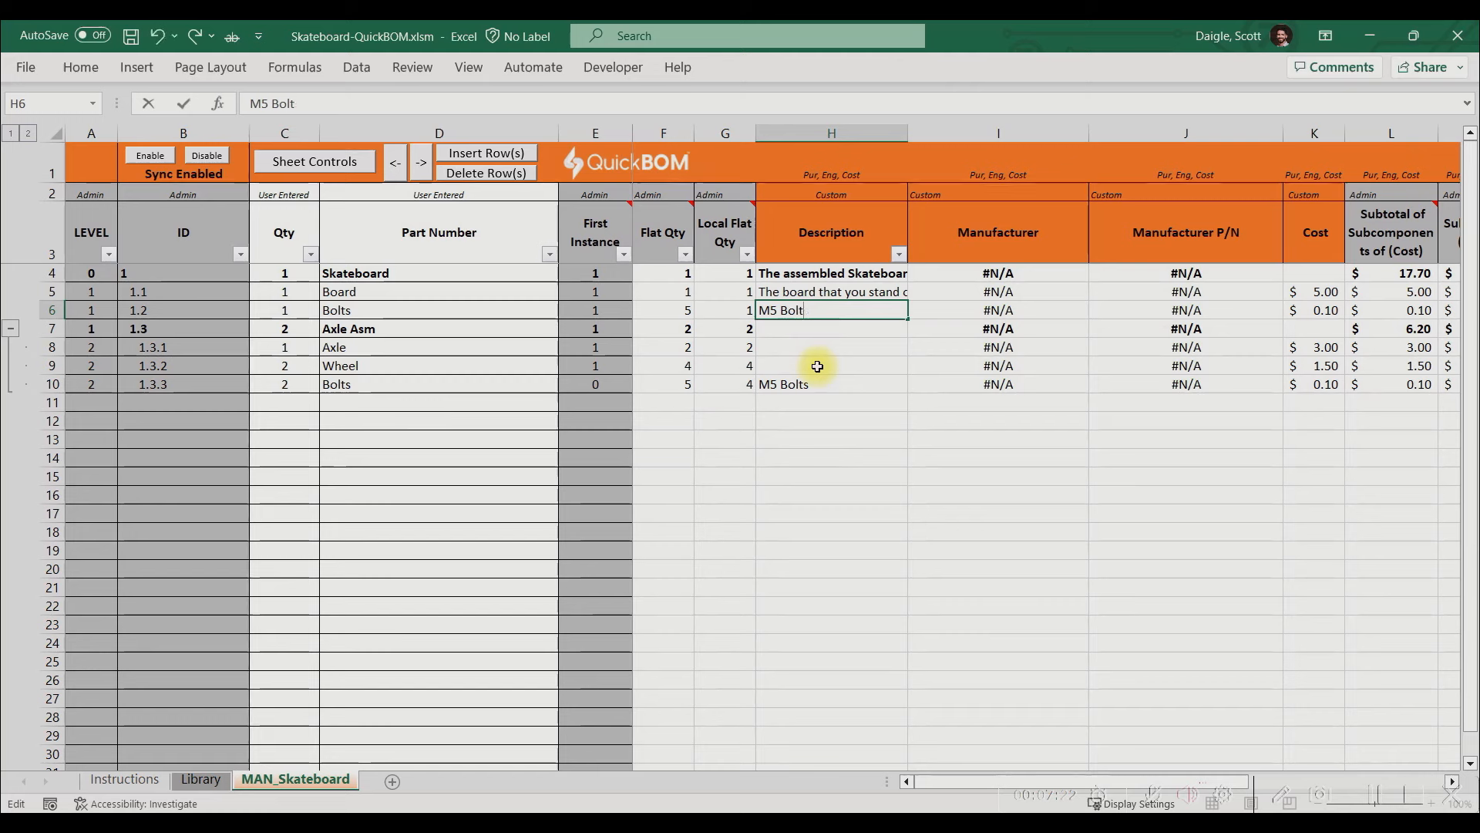
pyautogui.press('Return')
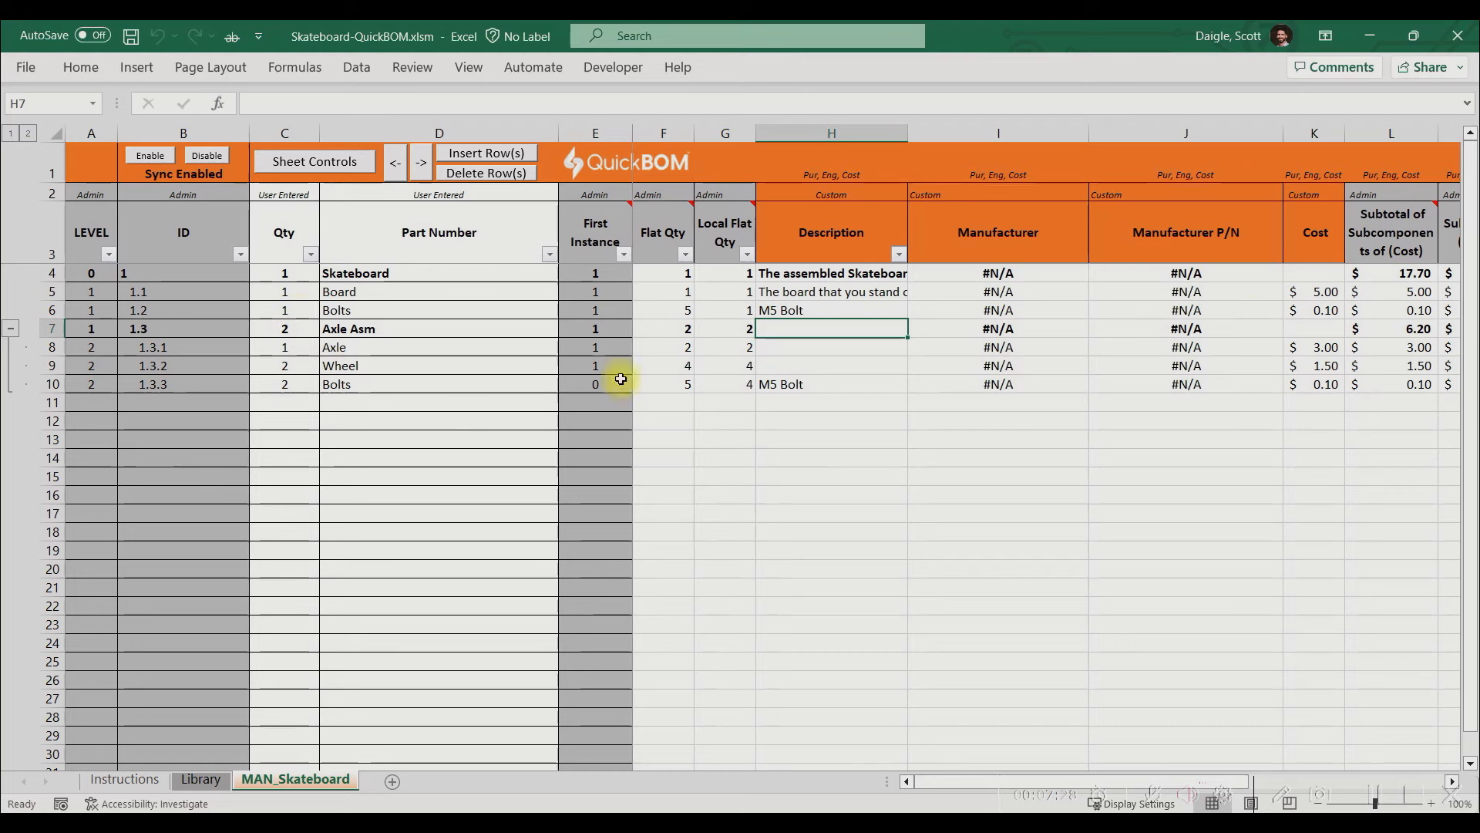
# Set the quantity of the Bolts row directly under Board to 8
pyautogui.click(299, 311)
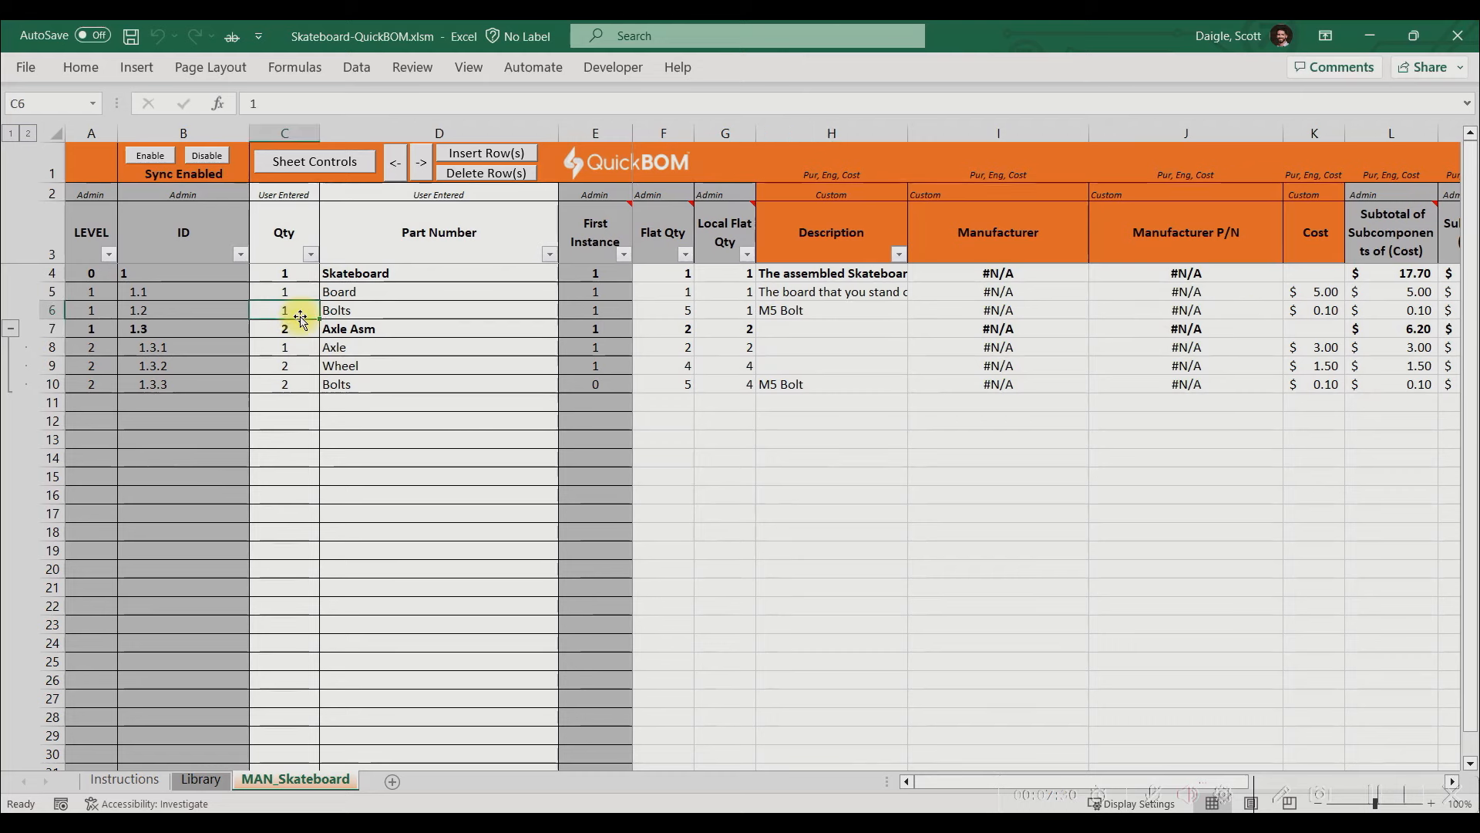
pyautogui.write('8')
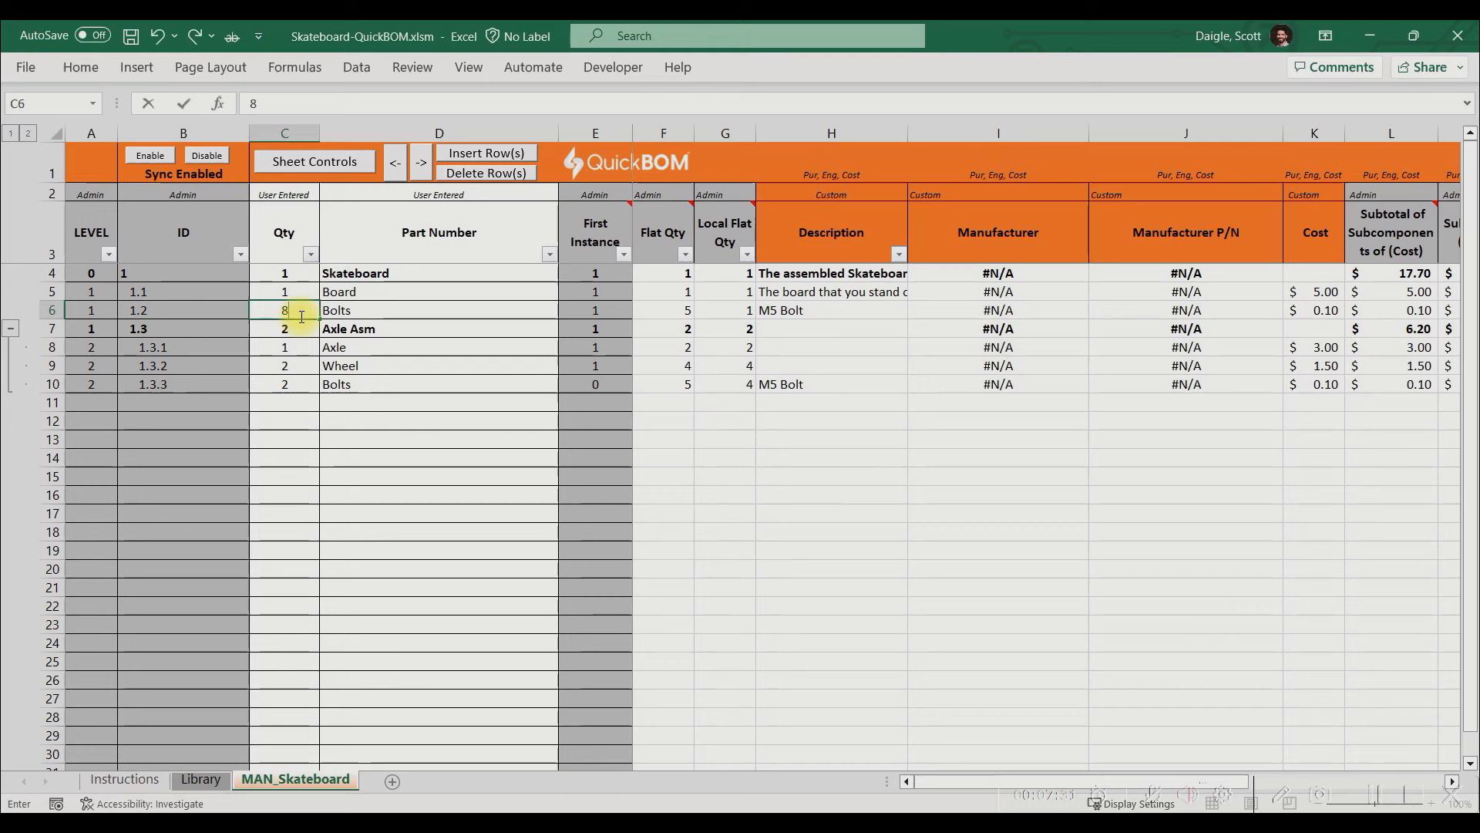
pyautogui.press('Return')
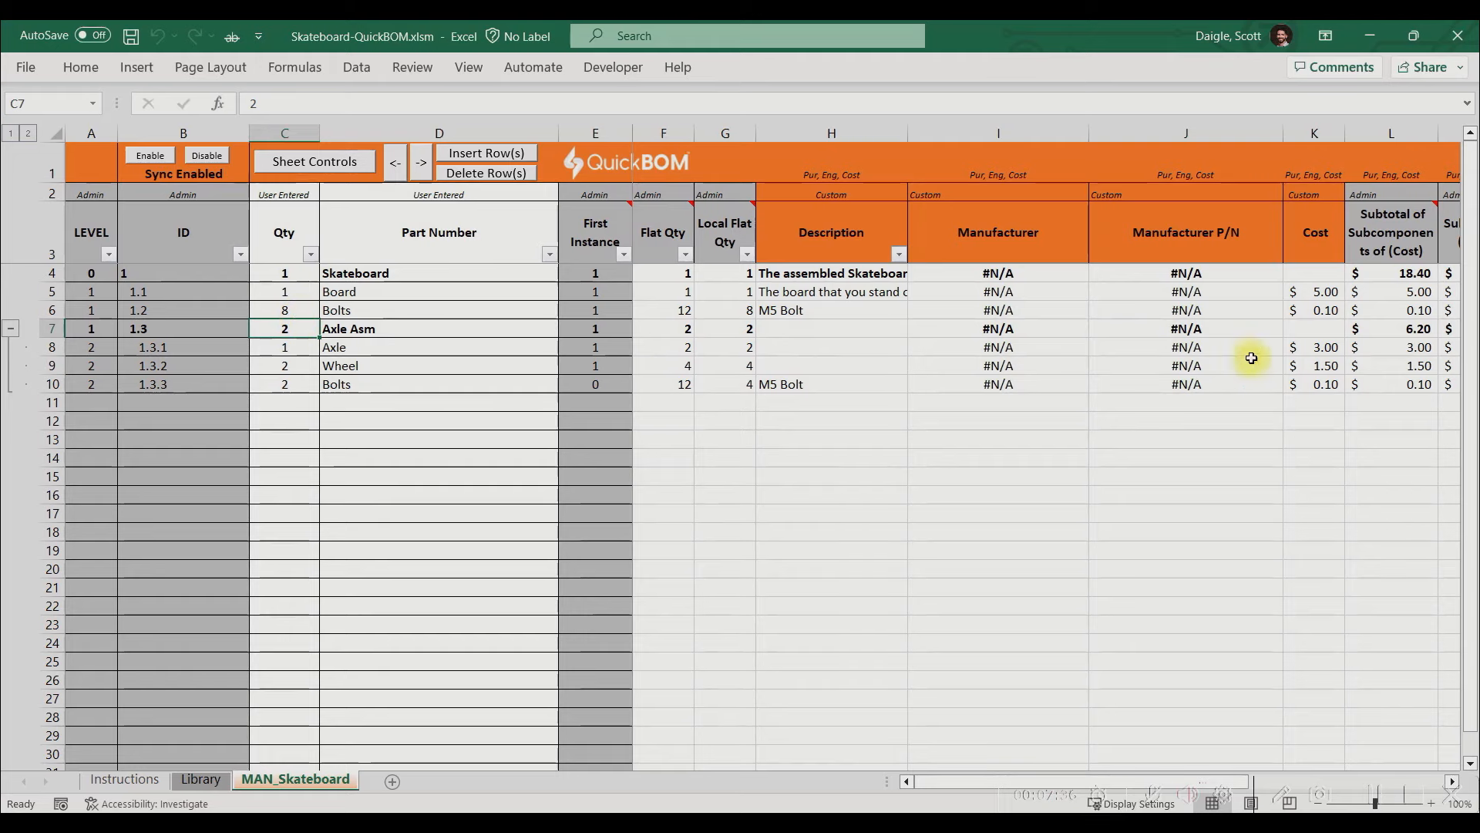
# Inspect the cost subtotals of the Axle Asm and Skateboard rows and the Wheel's unit cost
pyautogui.click(1411, 328)
pyautogui.moveTo(955, 786); pyautogui.dragTo(1026, 787)
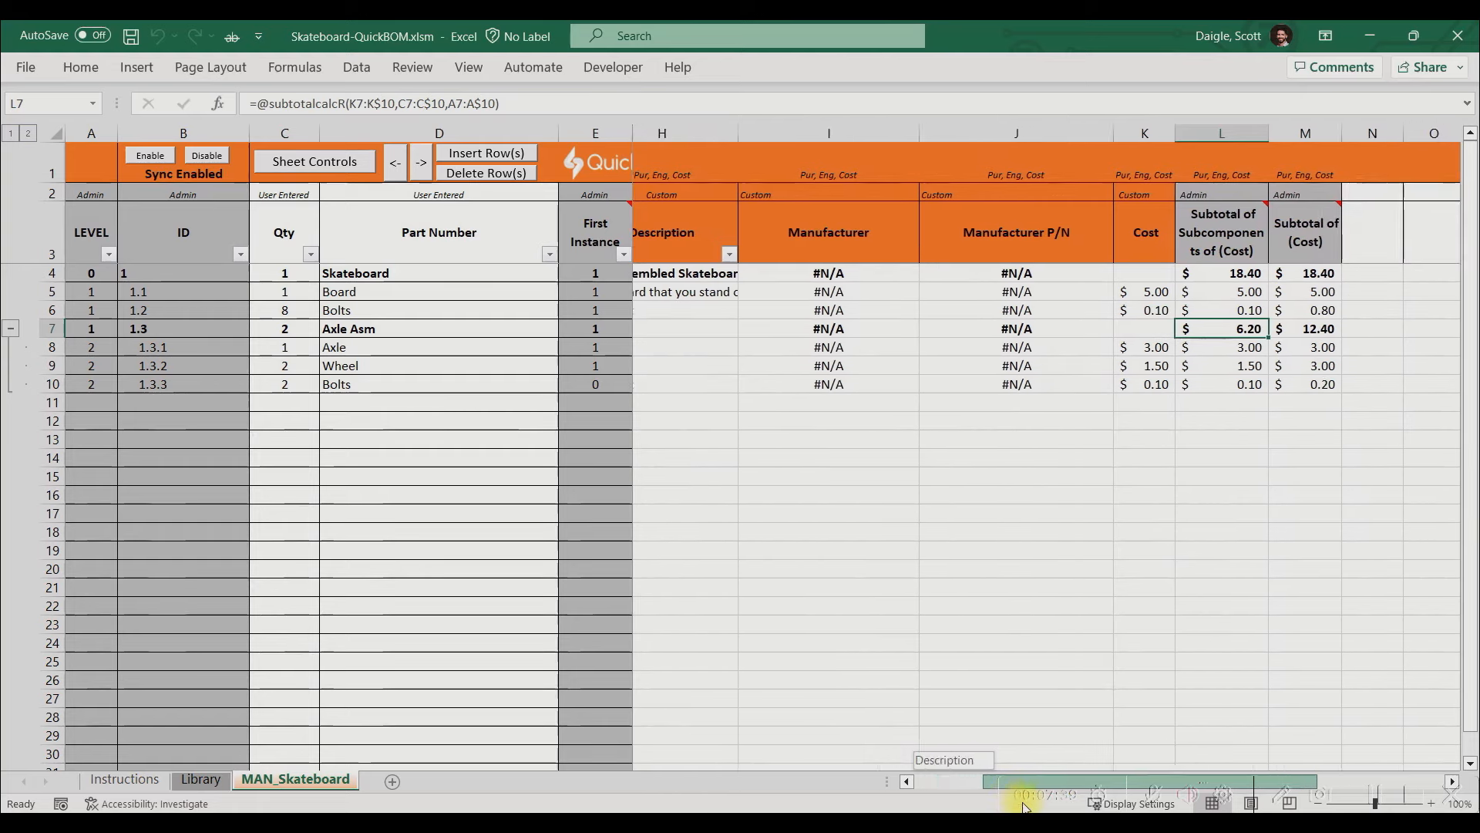
pyautogui.click(1301, 330)
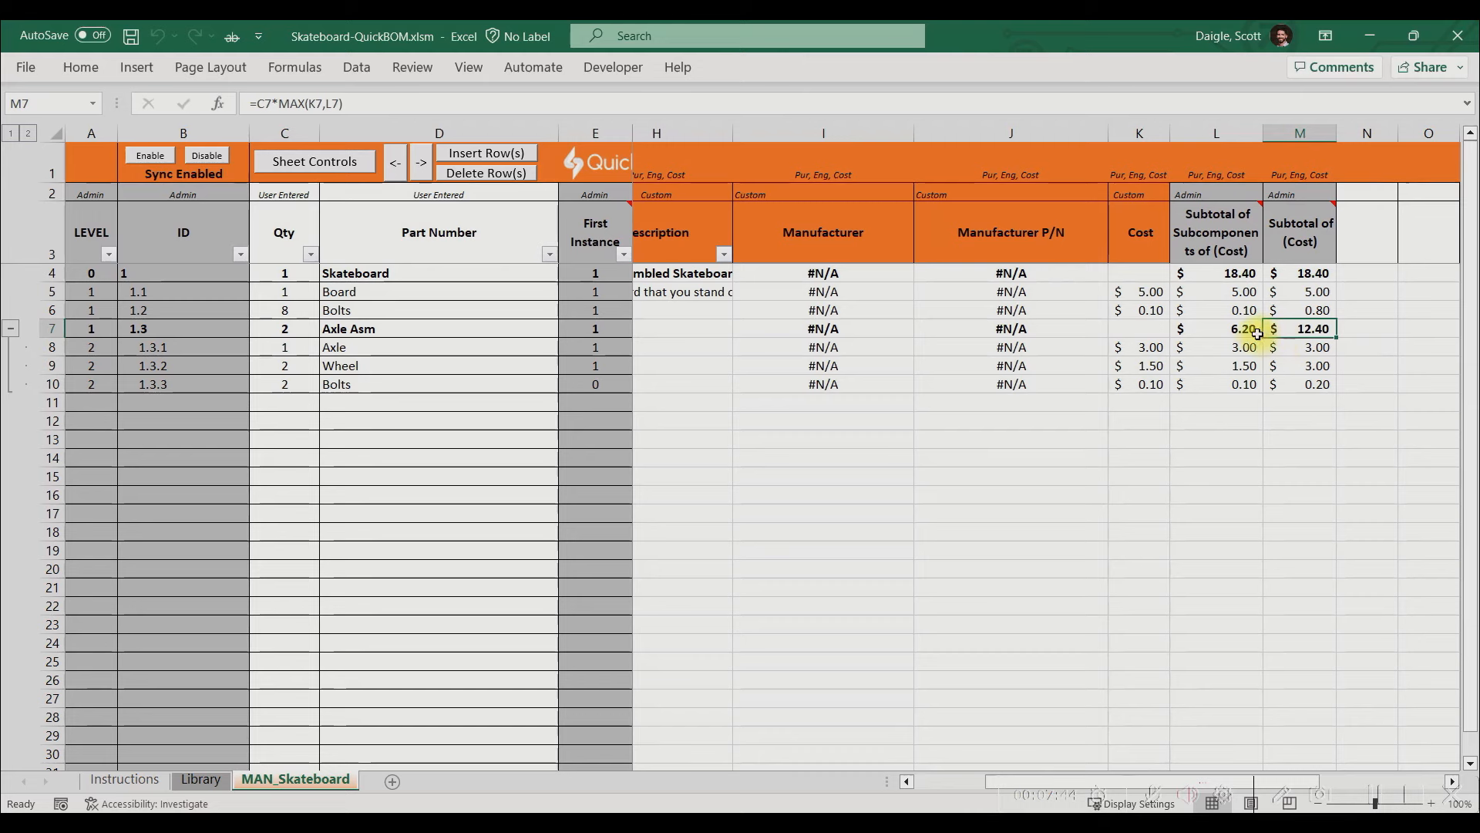
pyautogui.click(1207, 273)
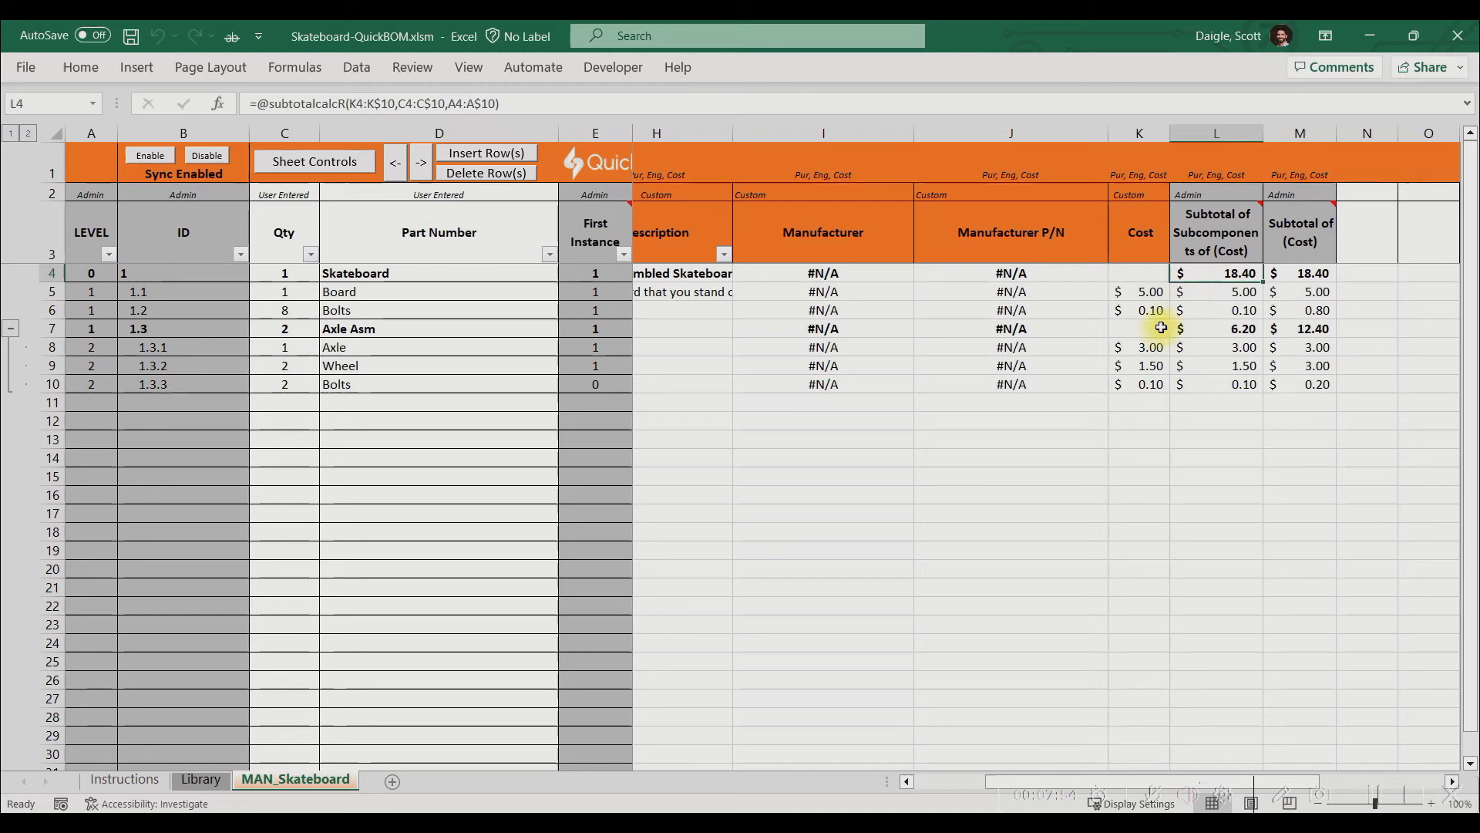
pyautogui.click(1141, 365)
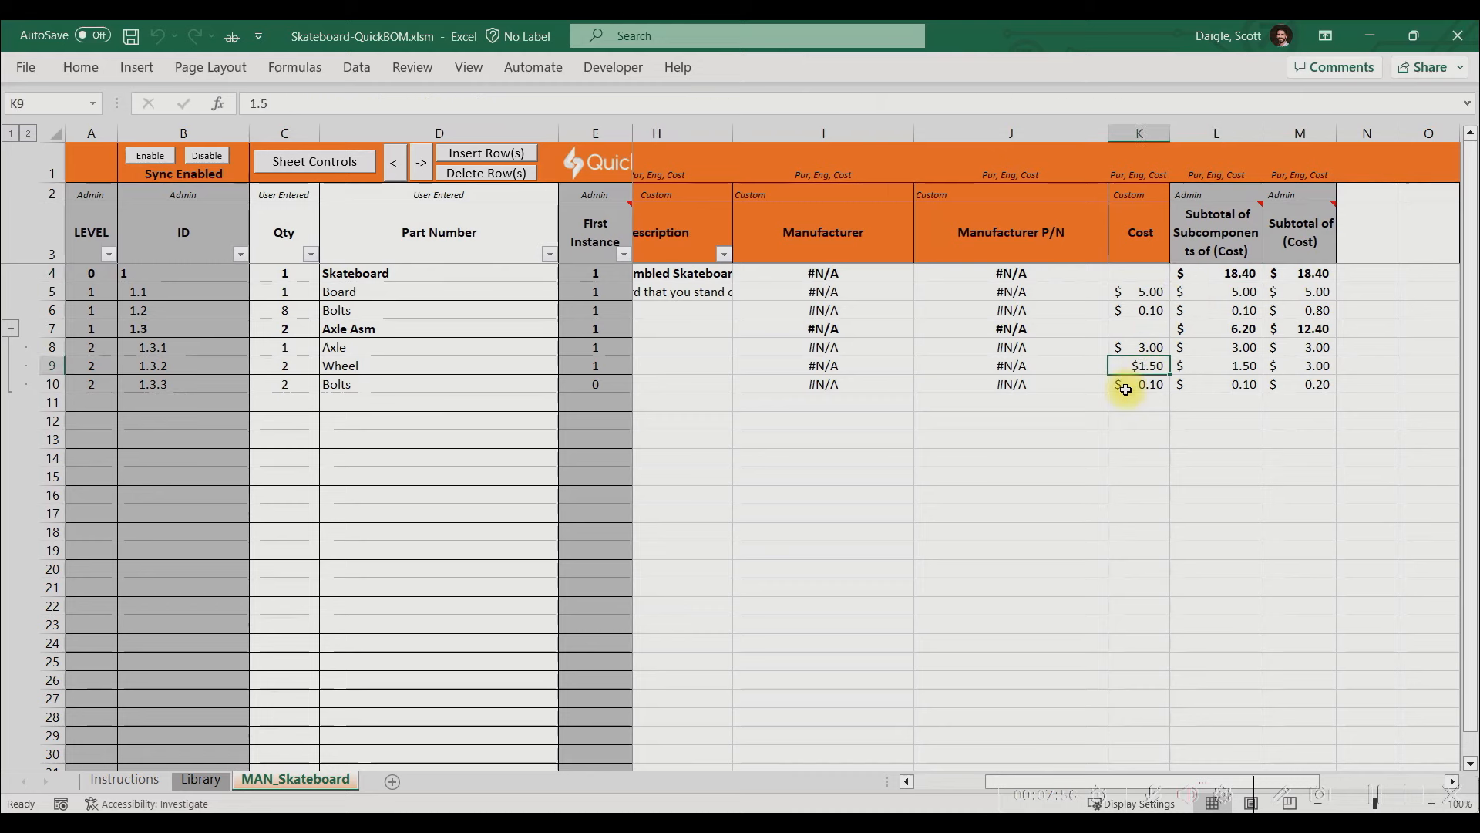
# Set the Wheel's unit cost to $1.75 in the skateboard BOM
pyautogui.write('1.7')
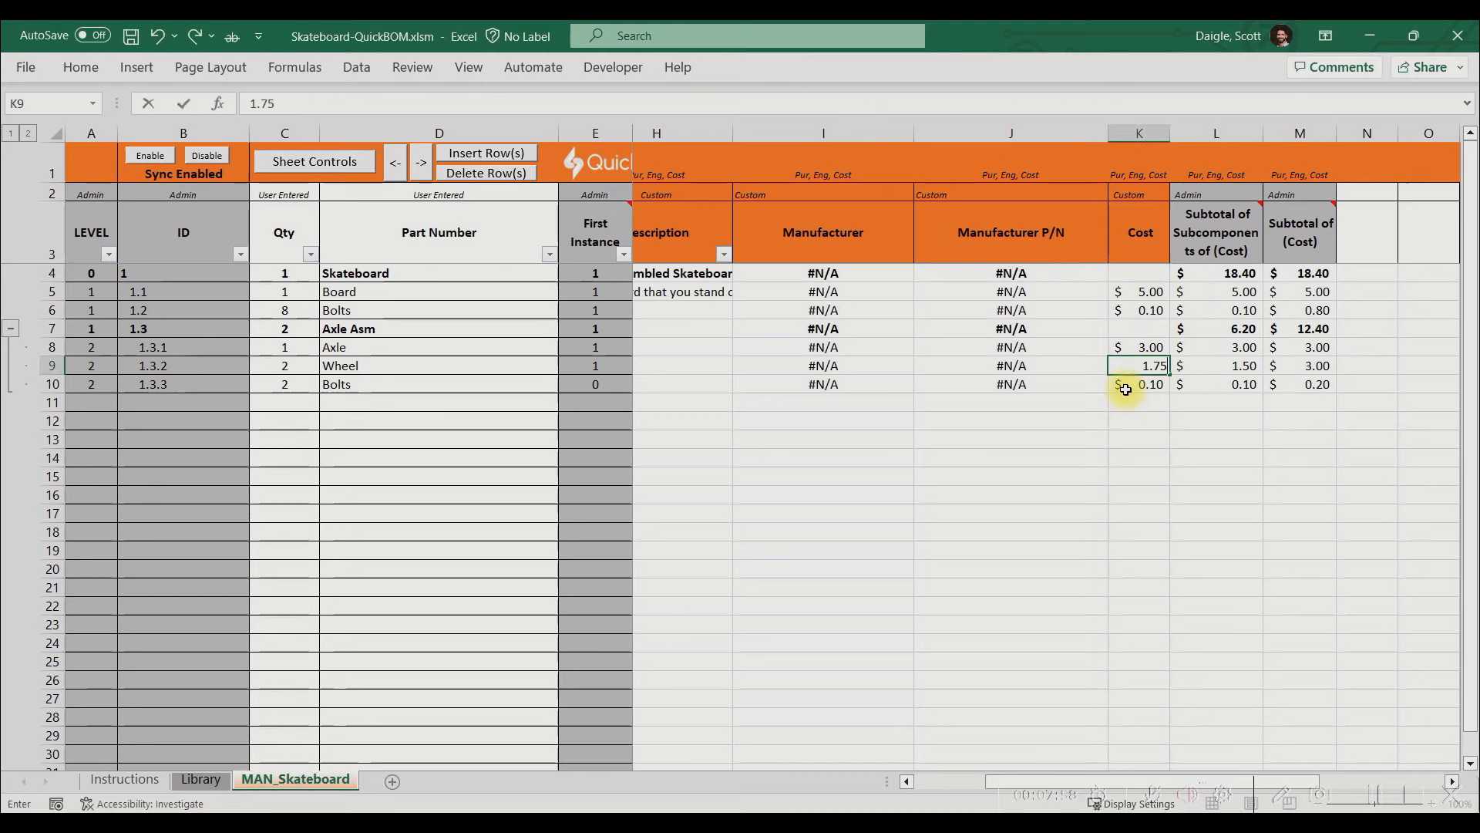
pyautogui.write('5')
pyautogui.press('Return')
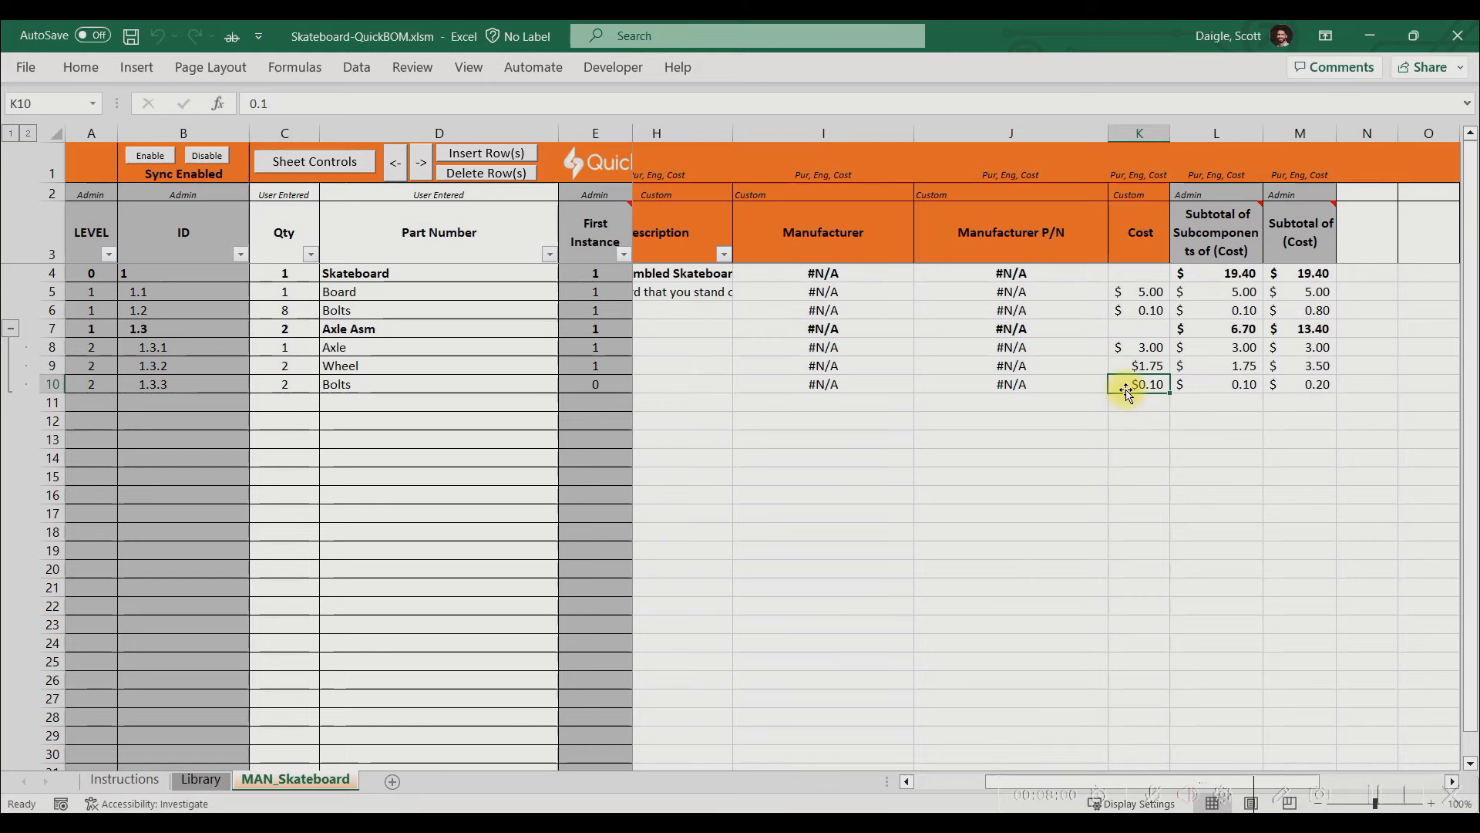
# Change the Wheel's unit cost back to $1.50
pyautogui.press('Up')
pyautogui.write('1')
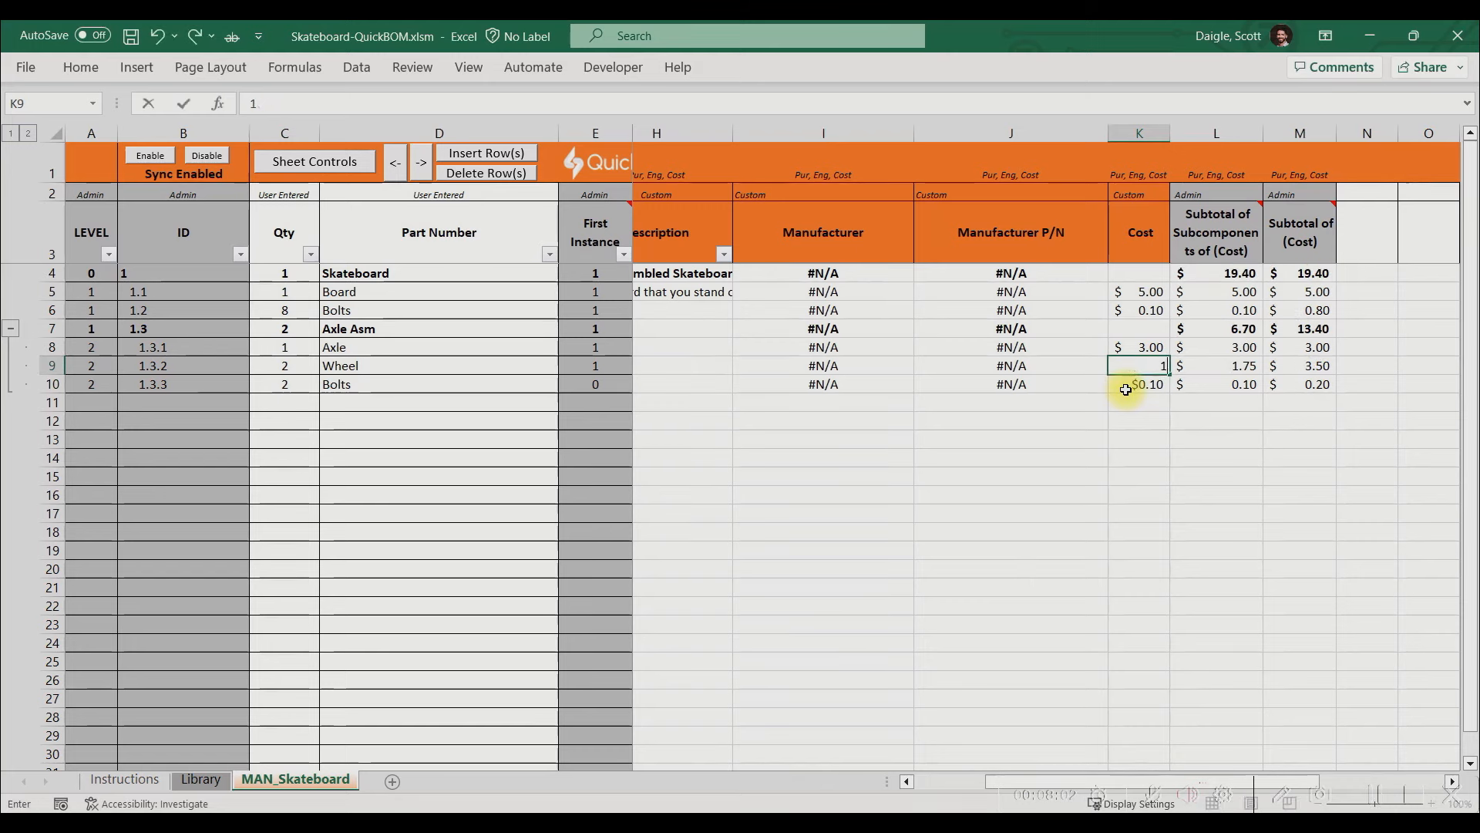
pyautogui.write('.50')
pyautogui.press('Return')
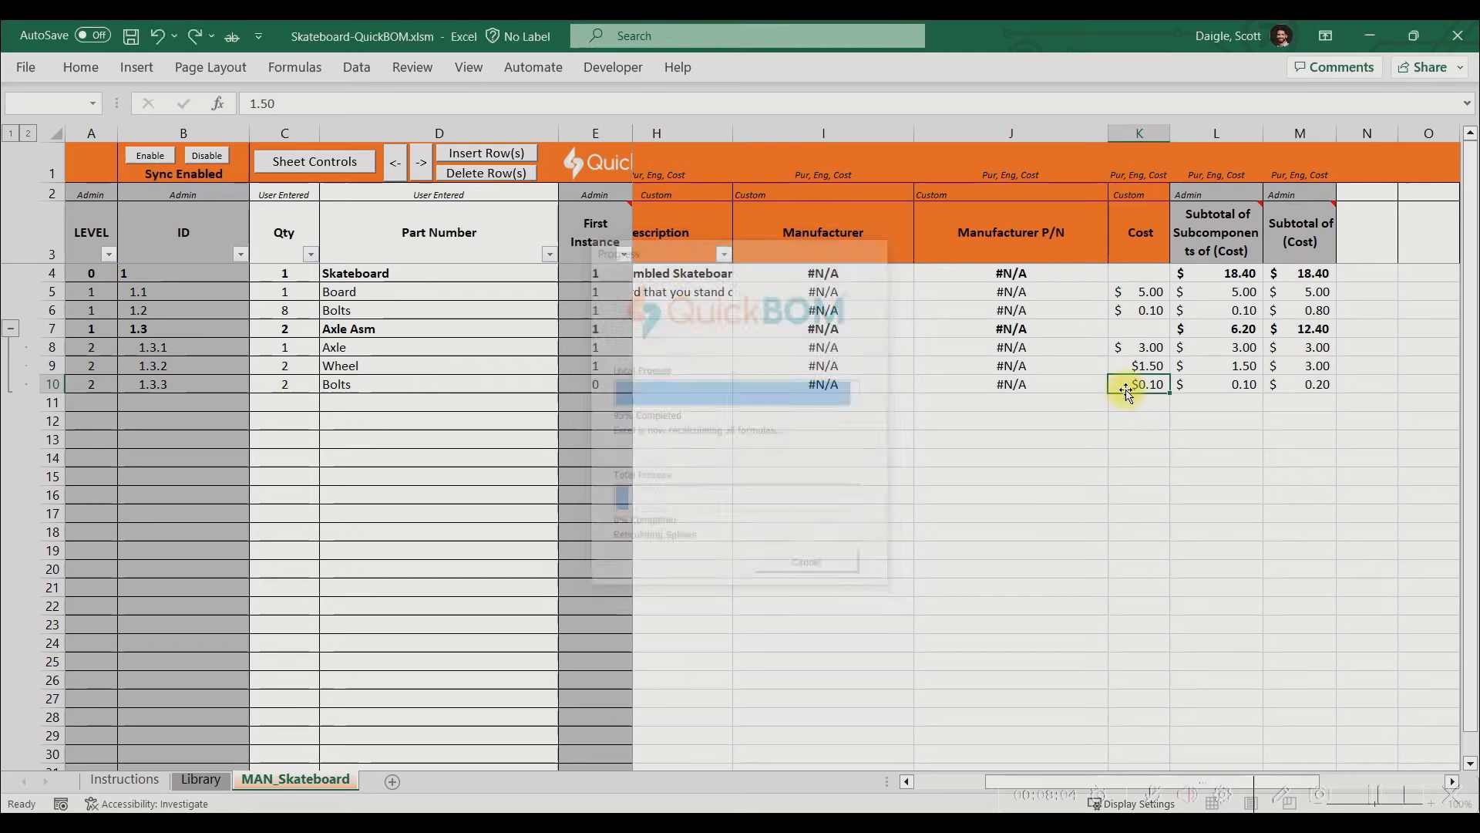
# Compare the Qty and Flat Qty columns for the Wheel row and the two Bolts rows
pyautogui.moveTo(986, 782); pyautogui.dragTo(921, 782)
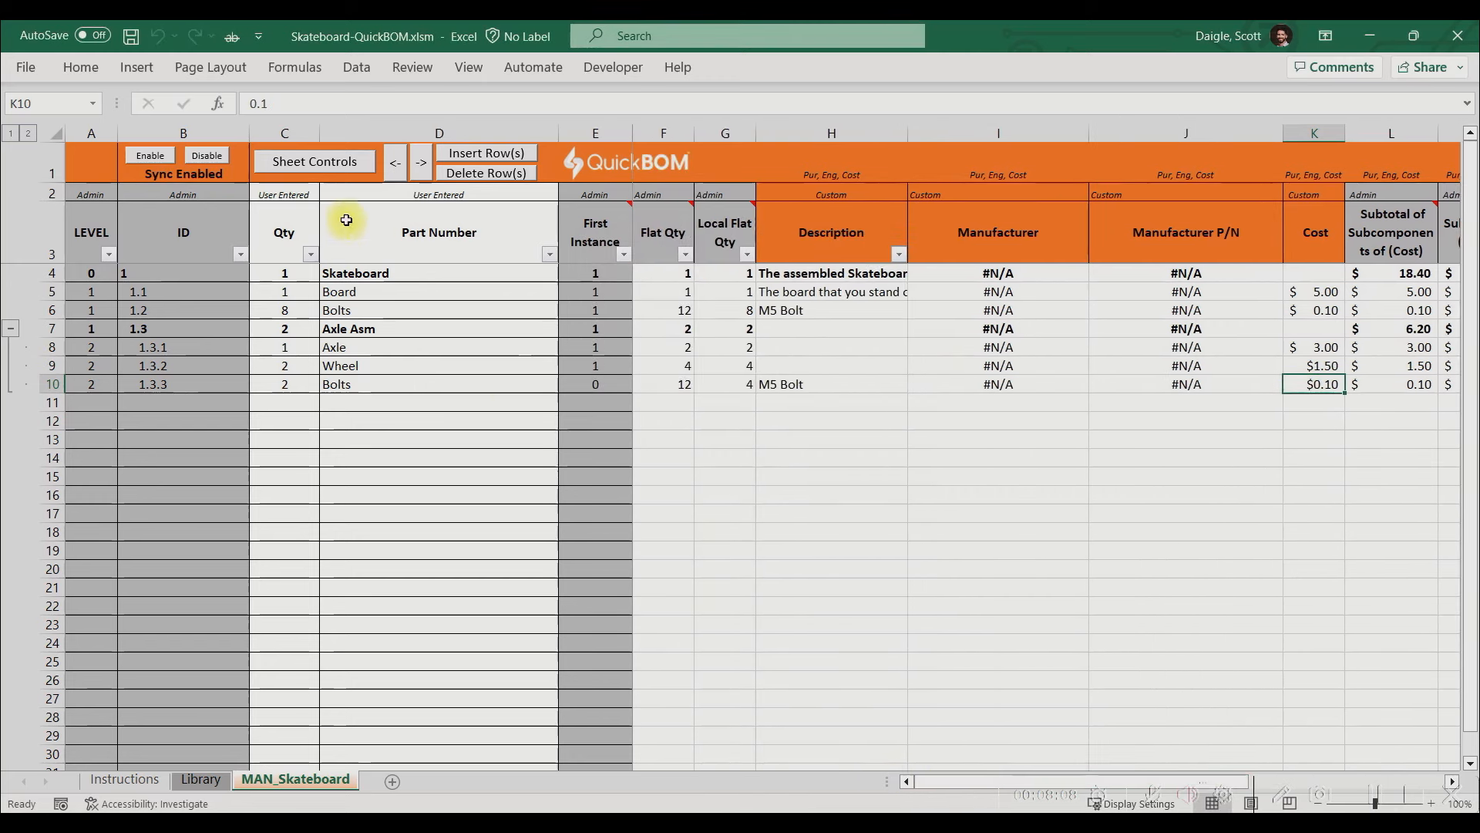
pyautogui.click(278, 133)
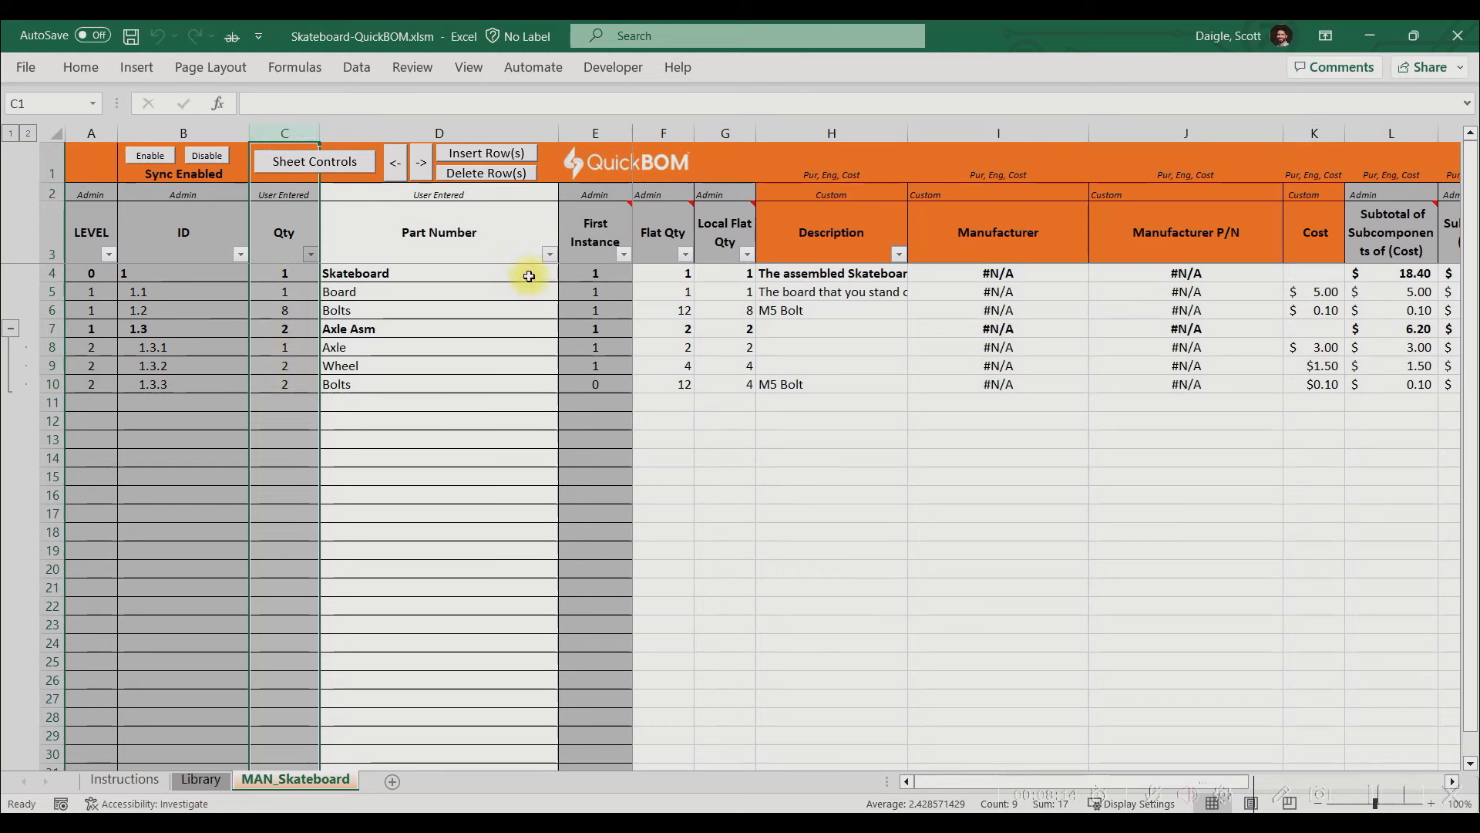
pyautogui.click(664, 132)
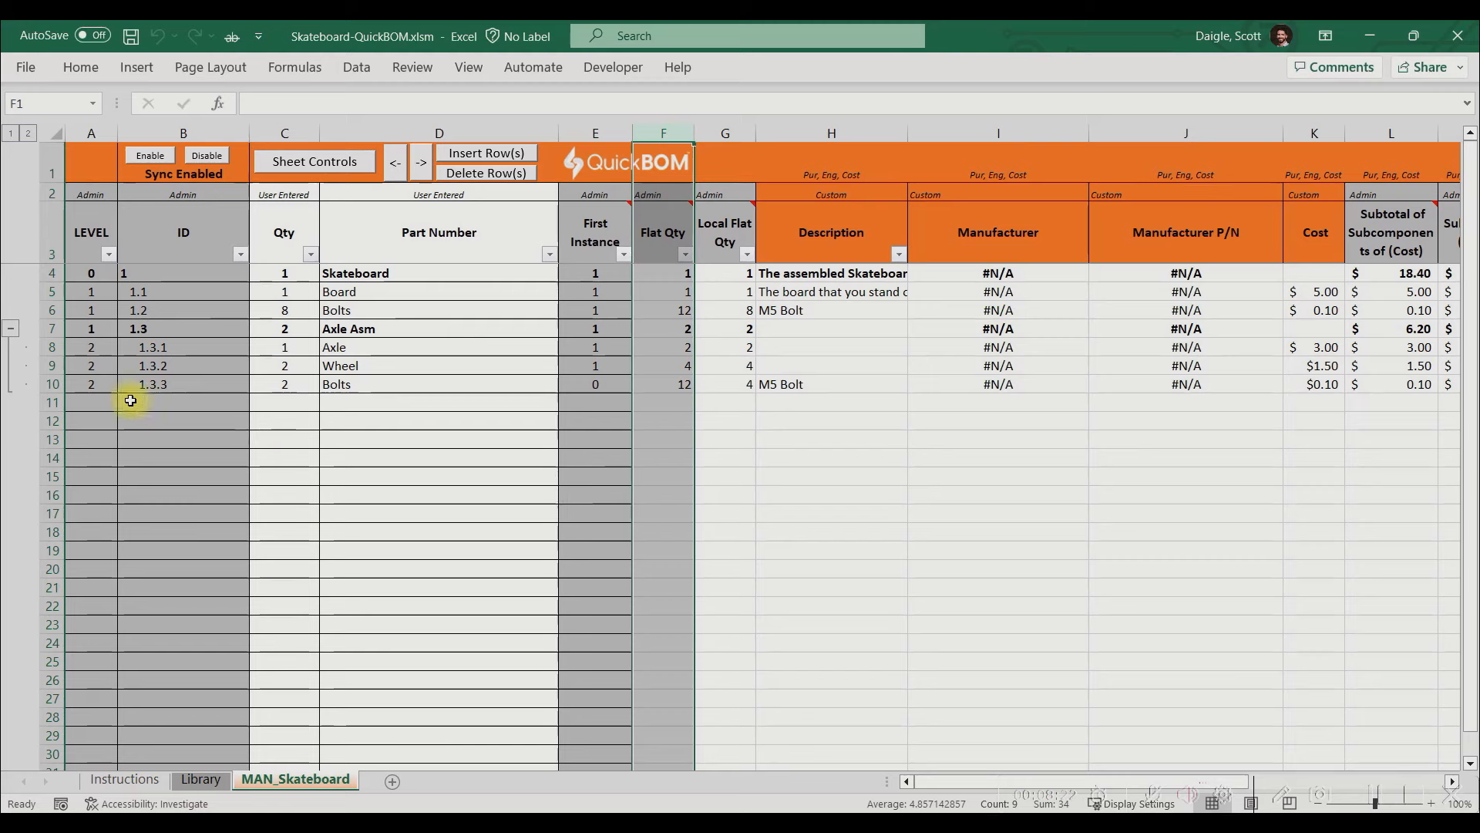
pyautogui.click(55, 367)
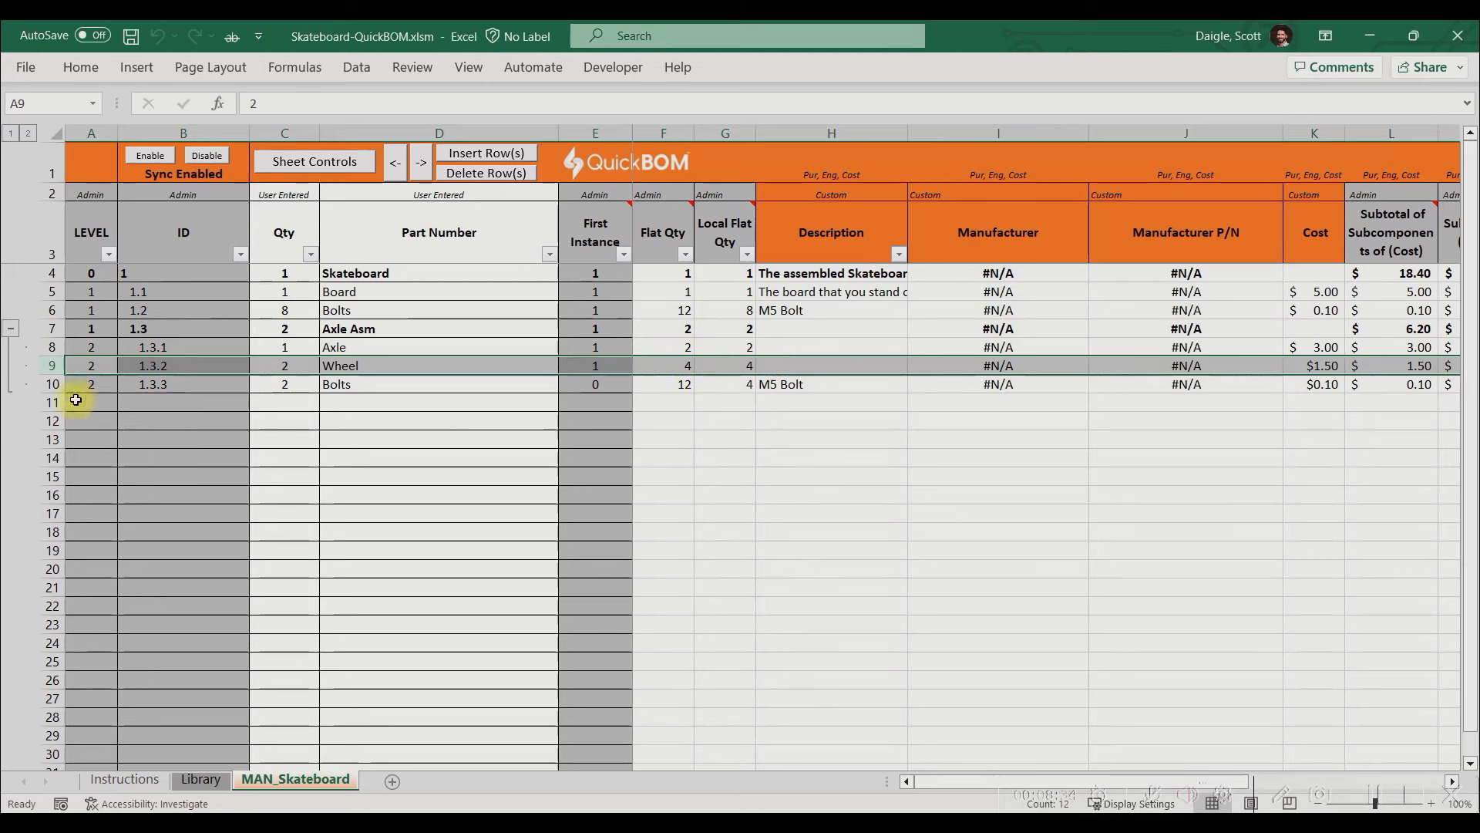
pyautogui.click(49, 384)
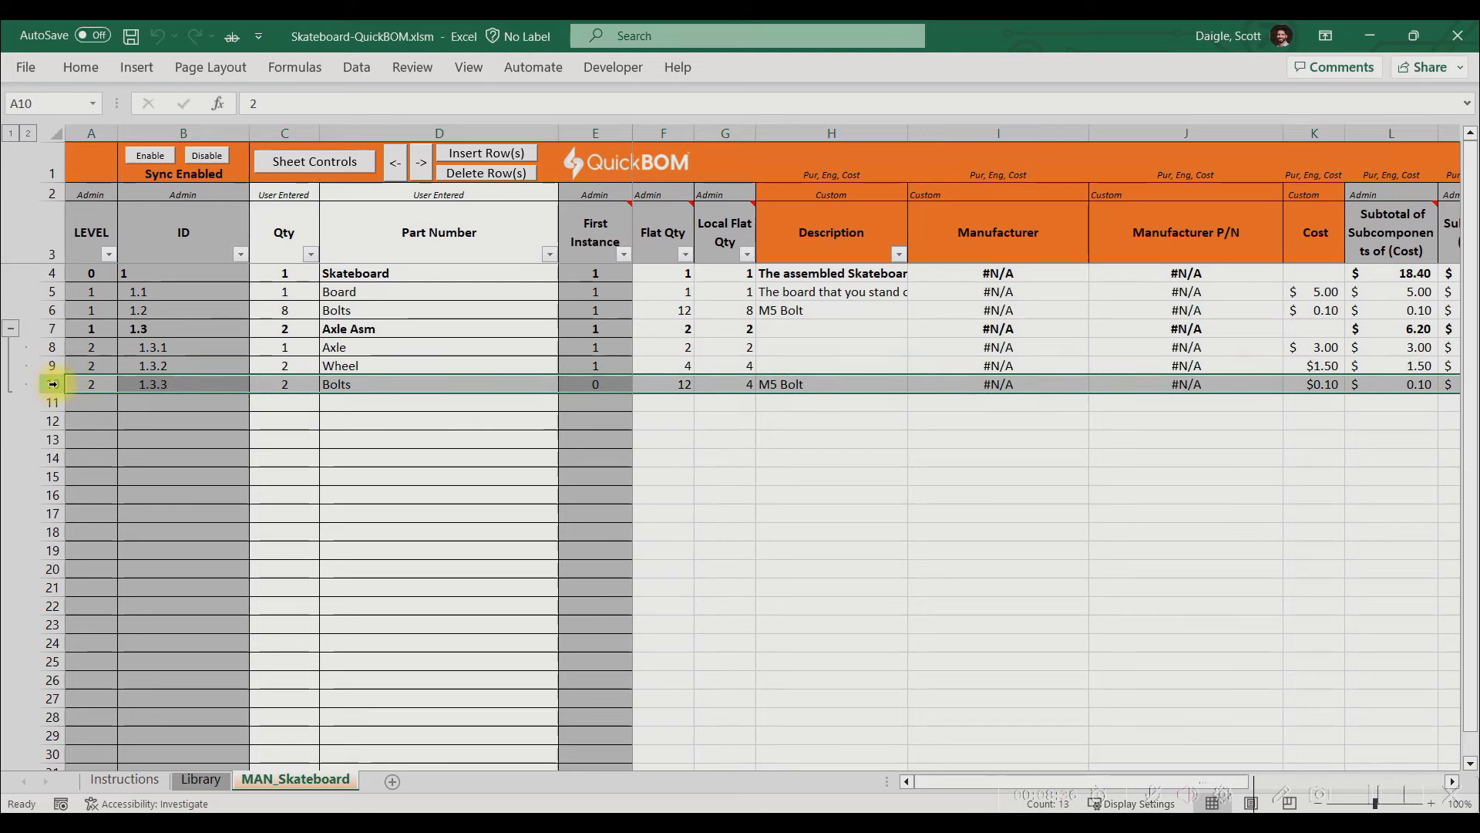
pyautogui.keyDown('ctrl'); pyautogui.click(50, 310); pyautogui.keyUp('ctrl')
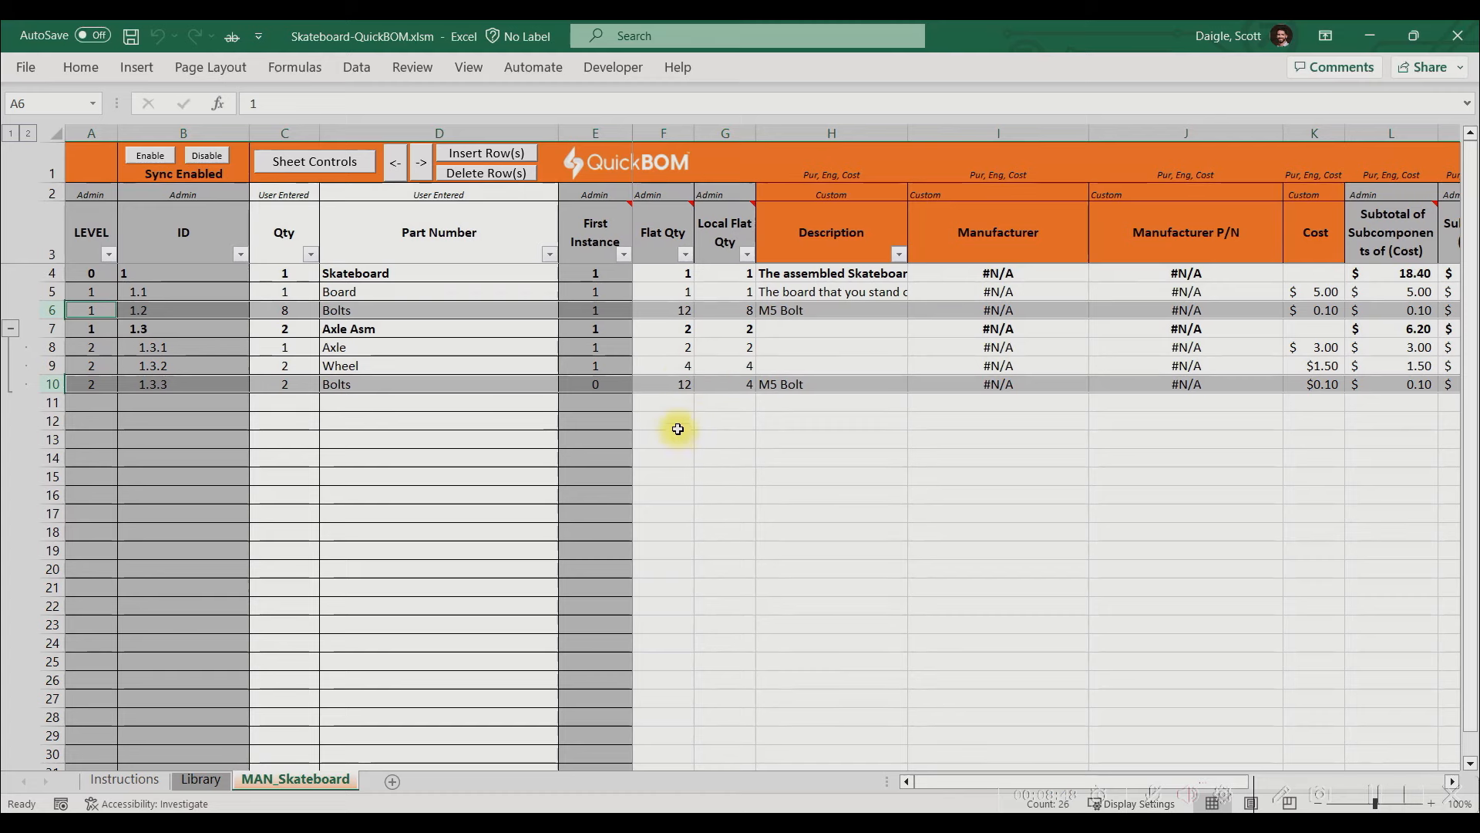
pyautogui.click(671, 402)
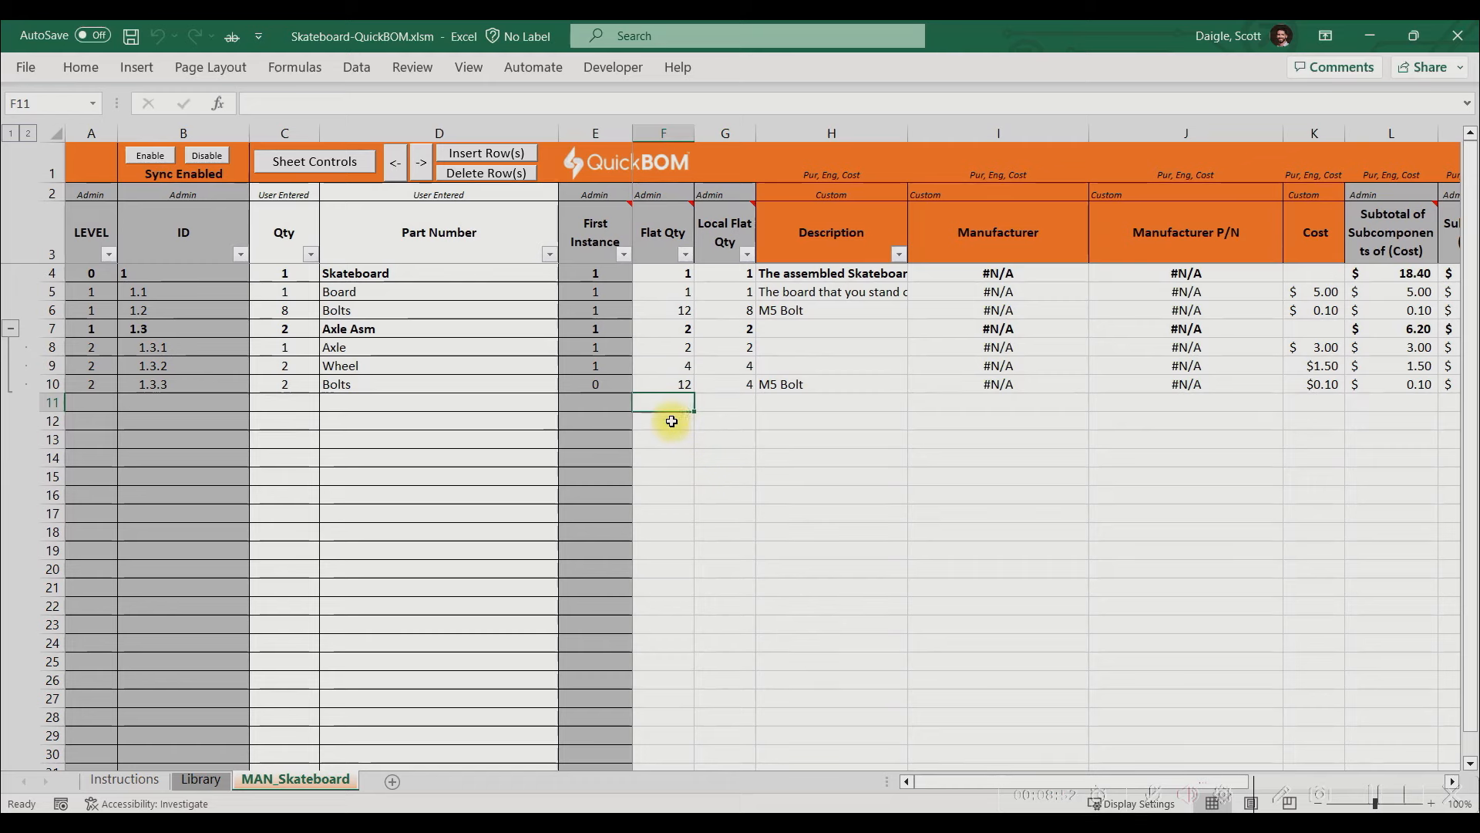
# Review the part numbers, flat quantities, descriptions and costs on the Library sheet
pyautogui.click(200, 780)
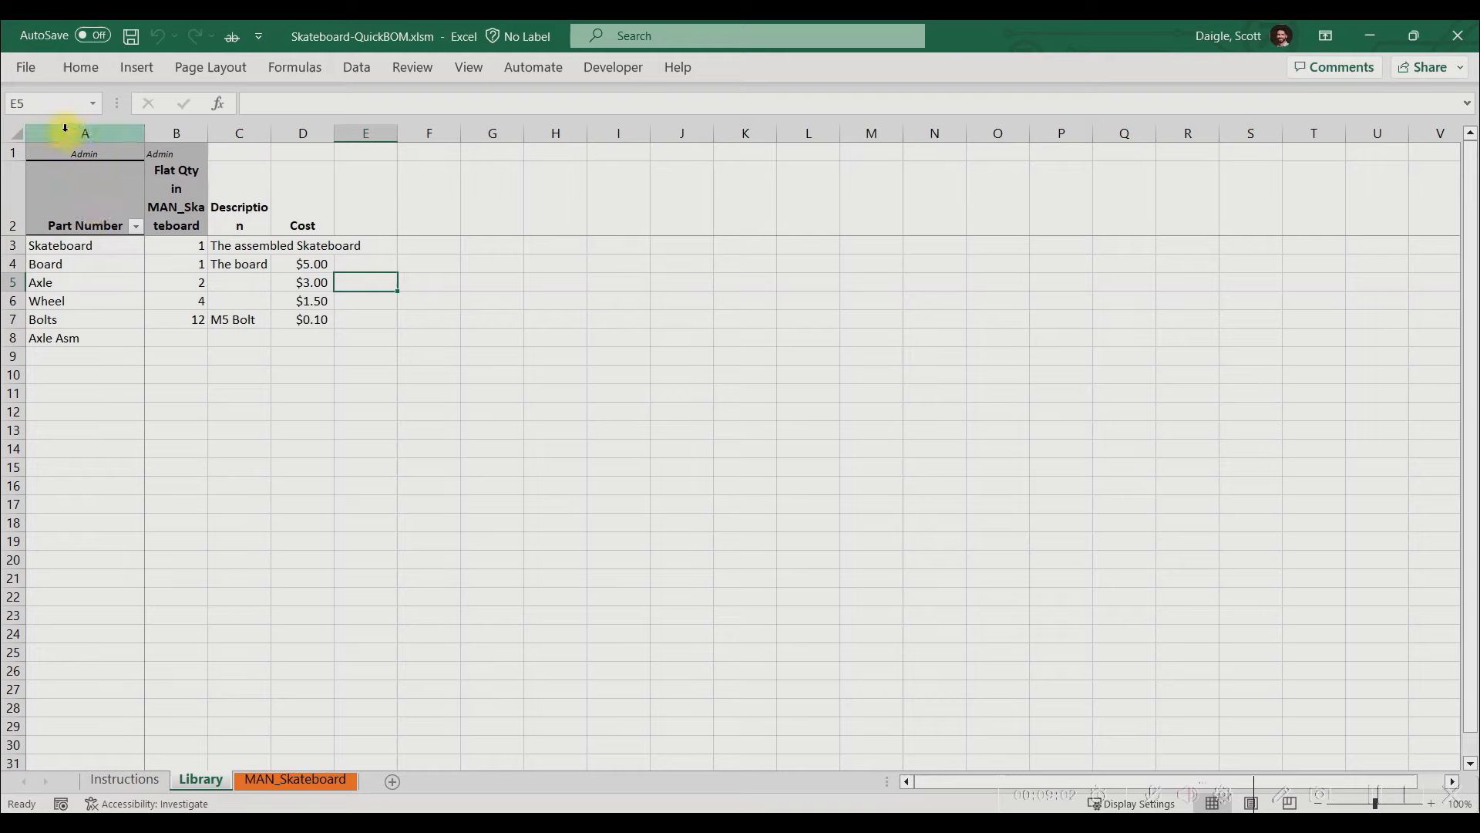
pyautogui.moveTo(56, 243); pyautogui.dragTo(276, 314)
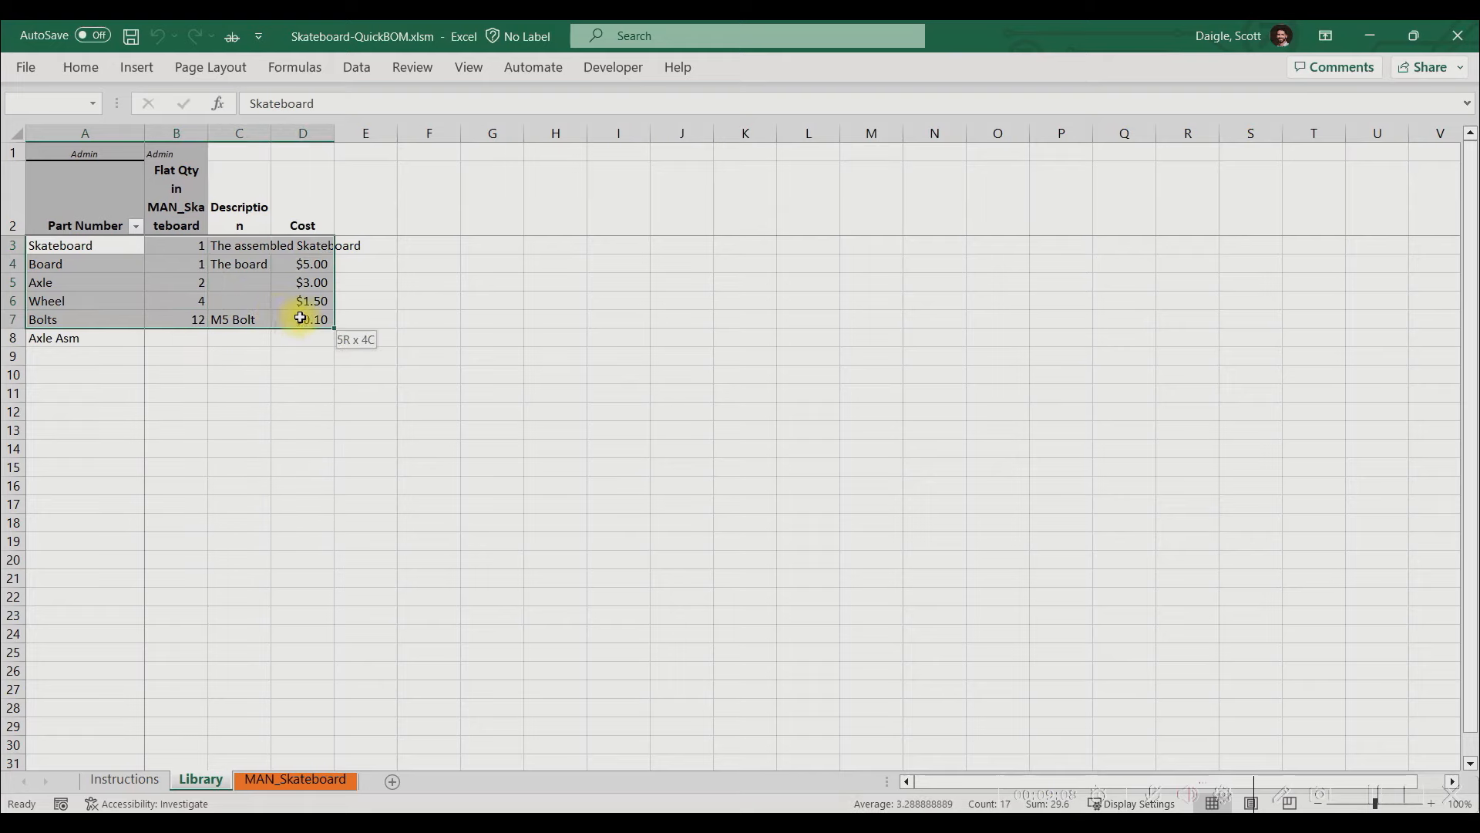
pyautogui.moveTo(322, 319); pyautogui.dragTo(323, 320)
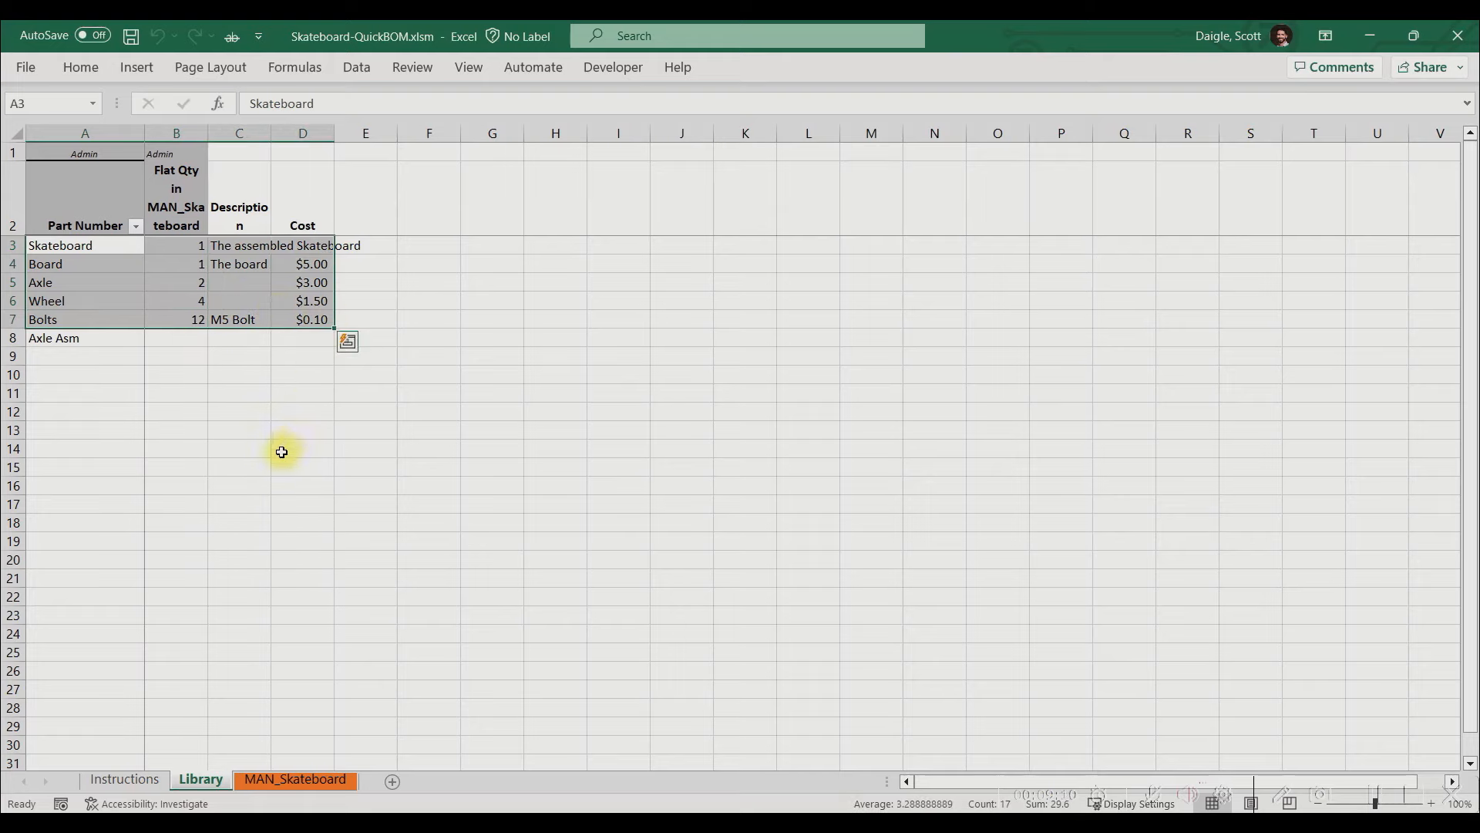
# Widen the Library's Description and Flat Qty columns and reduce the height of its header row
pyautogui.moveTo(272, 135); pyautogui.dragTo(377, 132)
pyautogui.moveTo(208, 141); pyautogui.dragTo(292, 133)
pyautogui.click(182, 301)
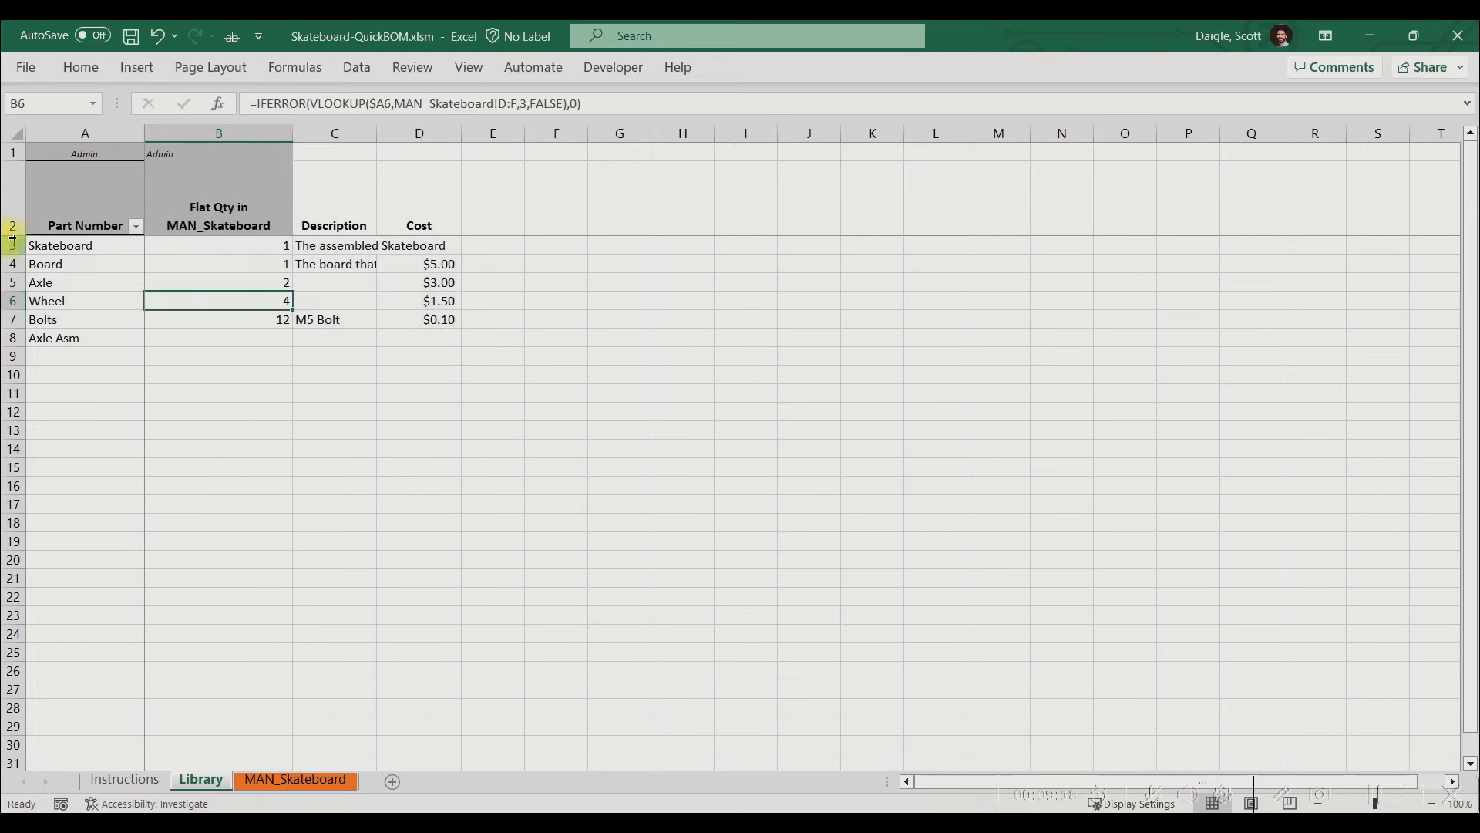
pyautogui.moveTo(14, 227); pyautogui.dragTo(15, 204)
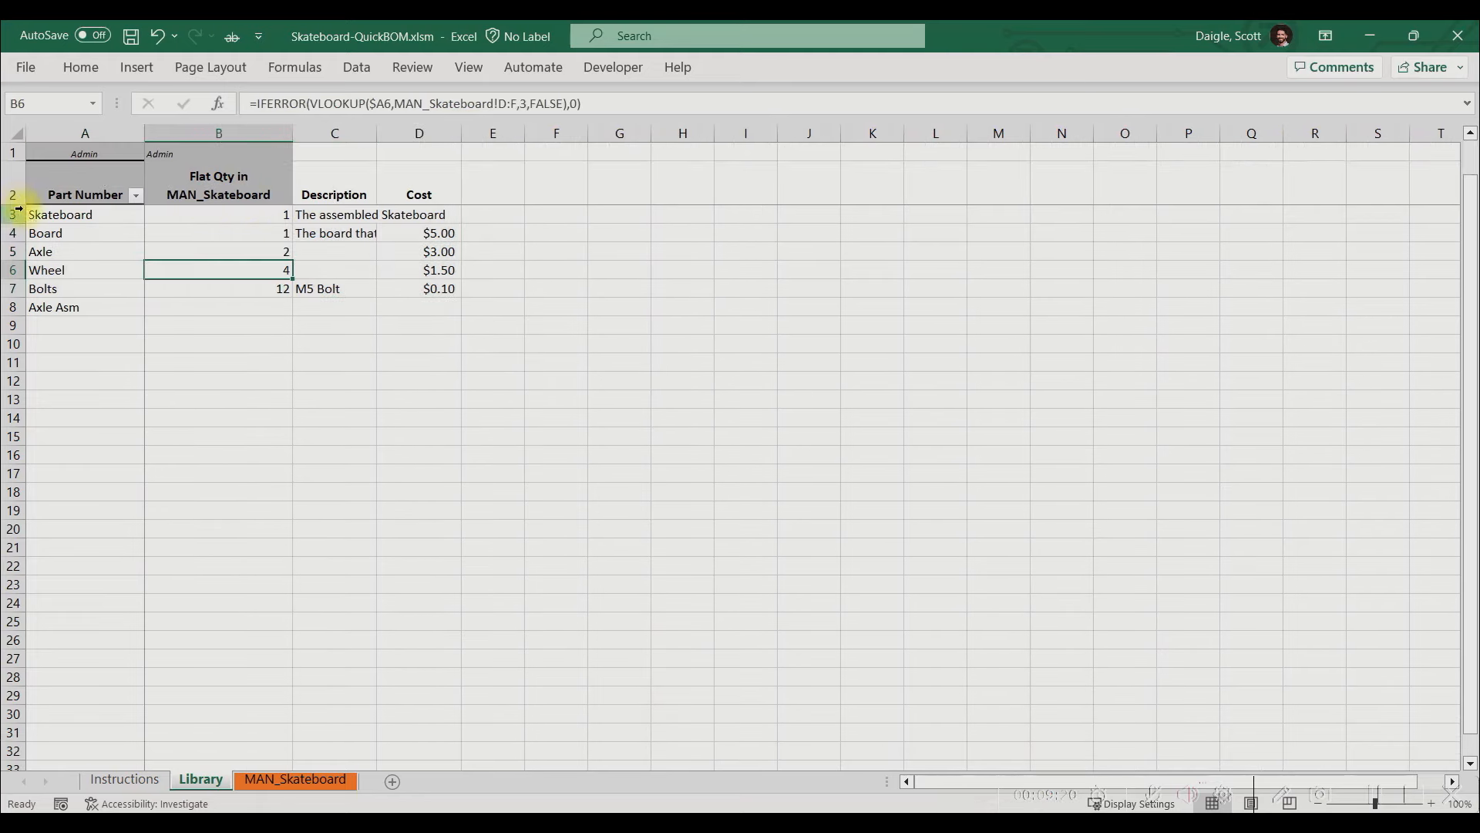
pyautogui.click(205, 323)
# Set the Wheel's cost to $2.00 in the Library and check its cost on the MAN_Skateboard sheet
pyautogui.click(438, 270)
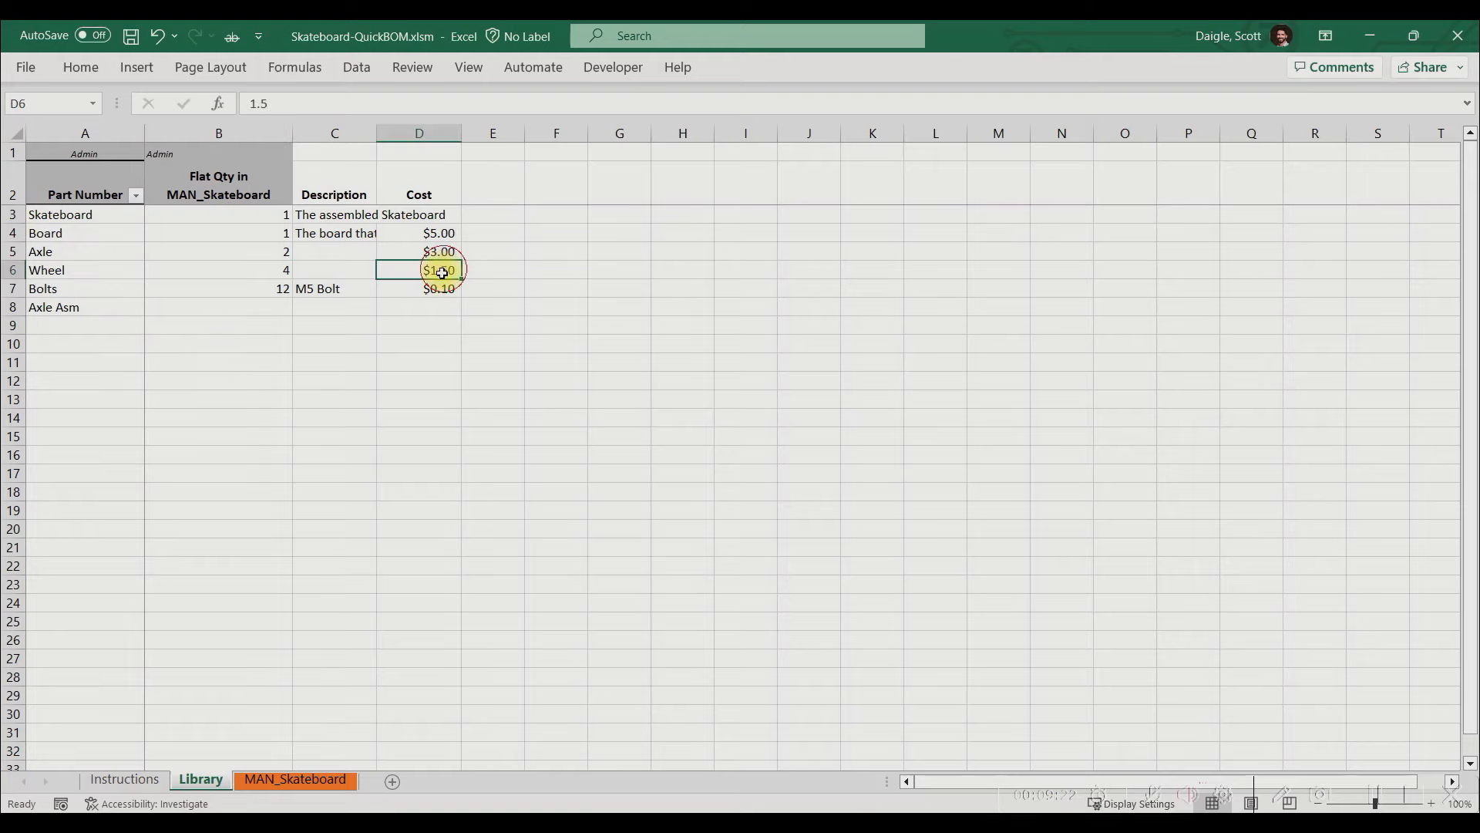
pyautogui.write('2')
pyautogui.press('Return')
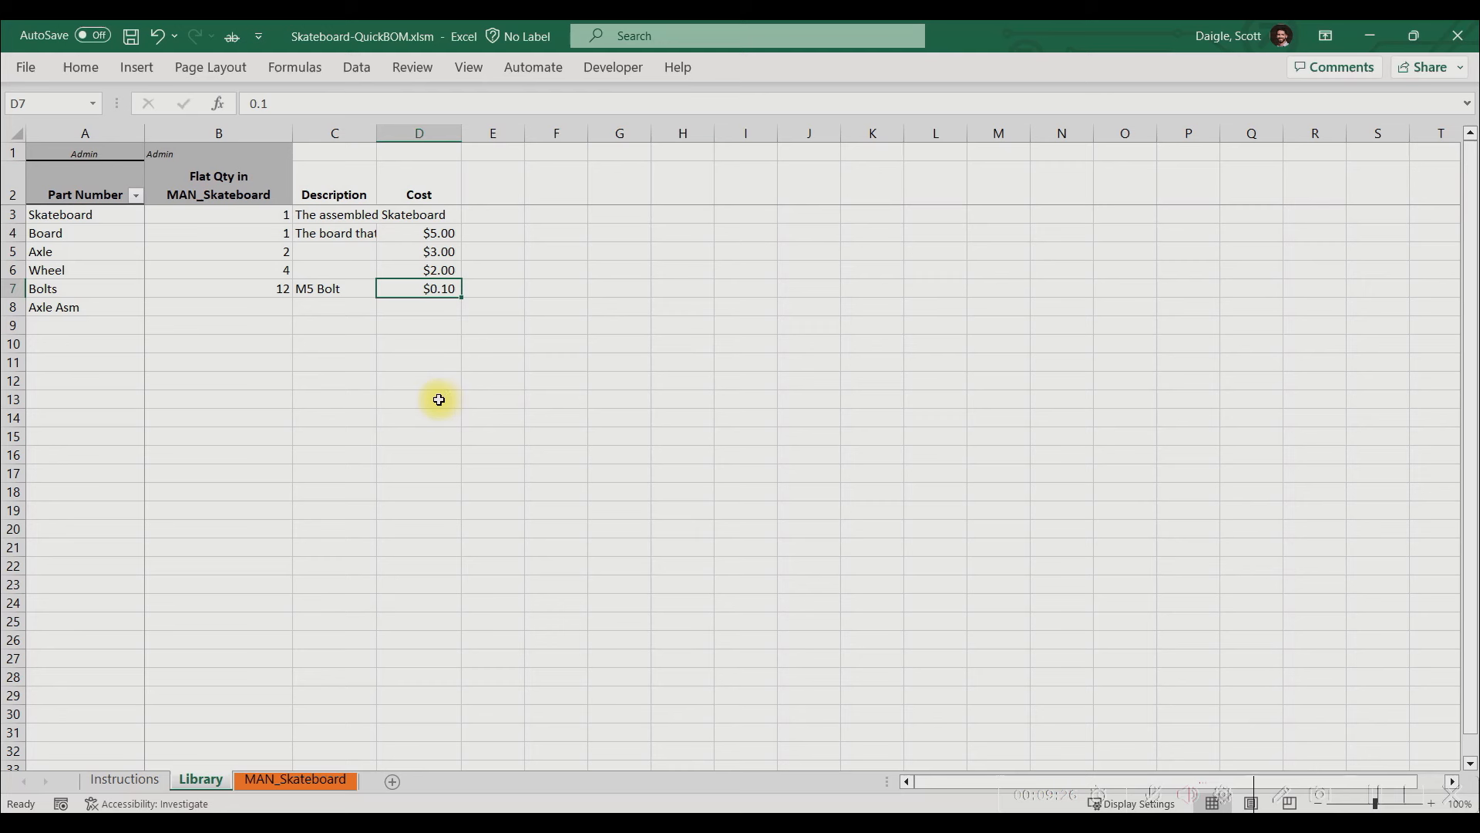
pyautogui.click(309, 783)
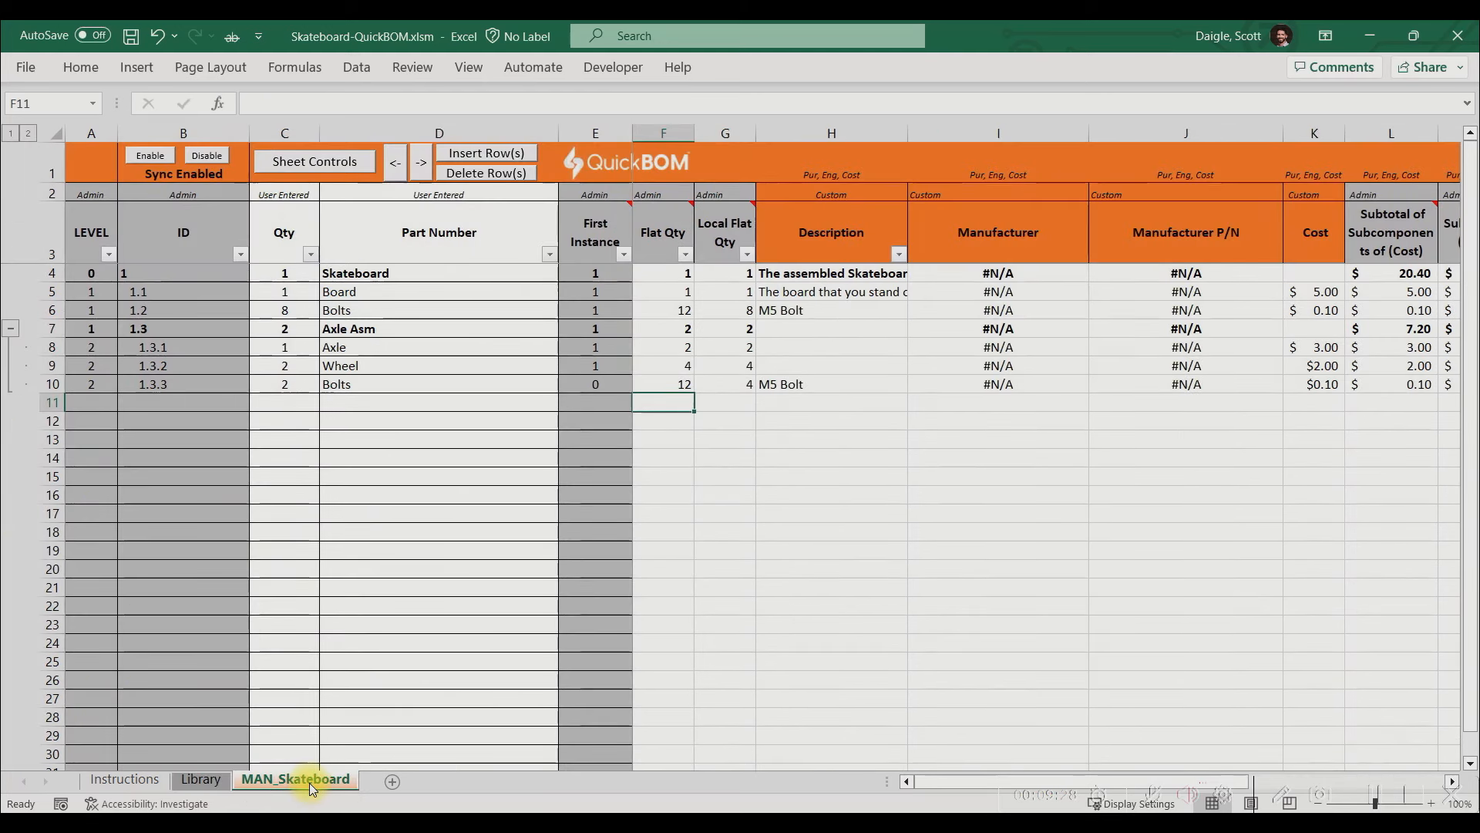
pyautogui.click(1317, 367)
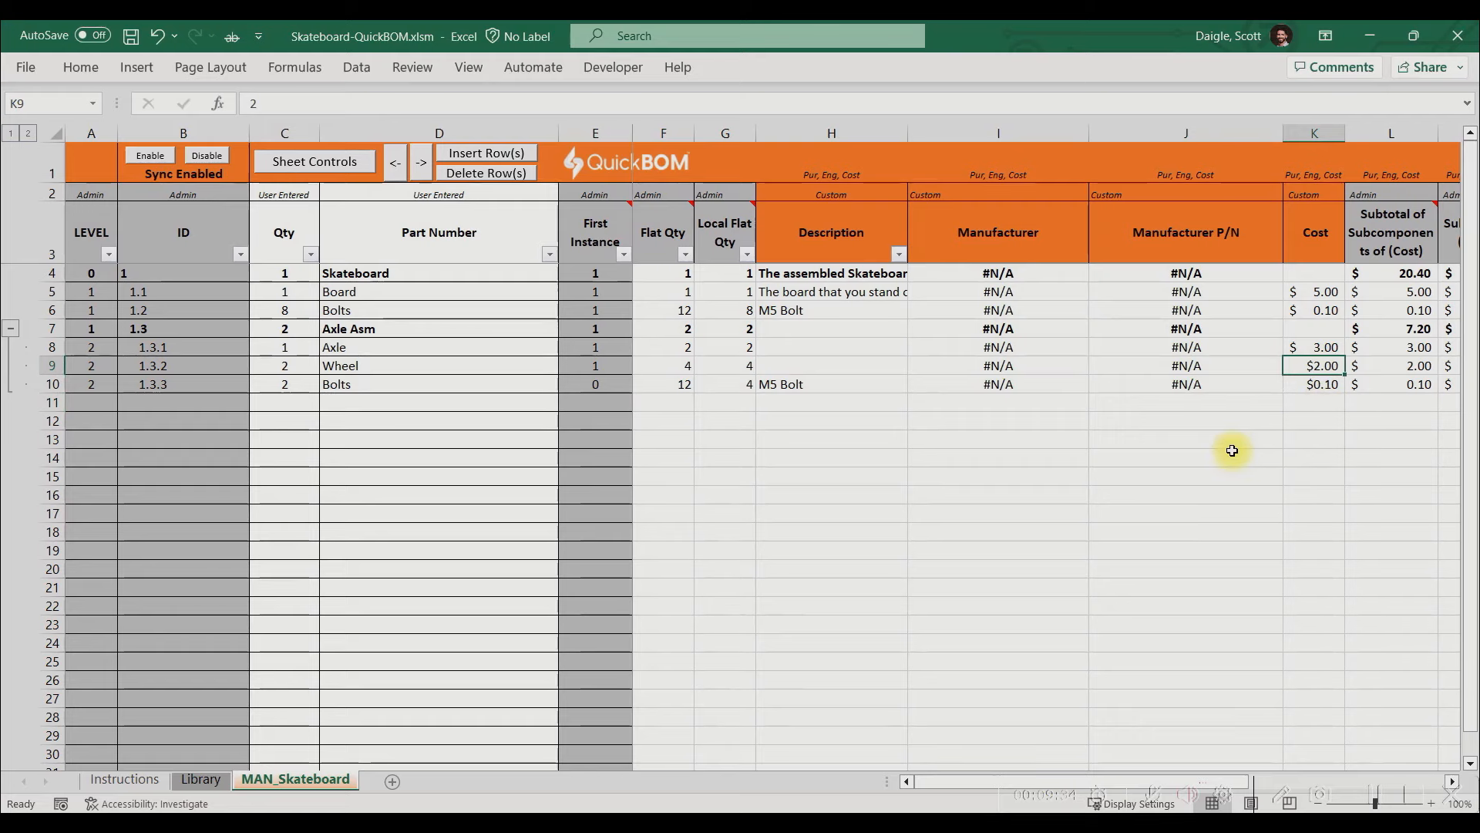
# Set the cost of the Bolts row under Axle Asm to $0.15 and check the Bolts cost in the Library
pyautogui.click(1326, 392)
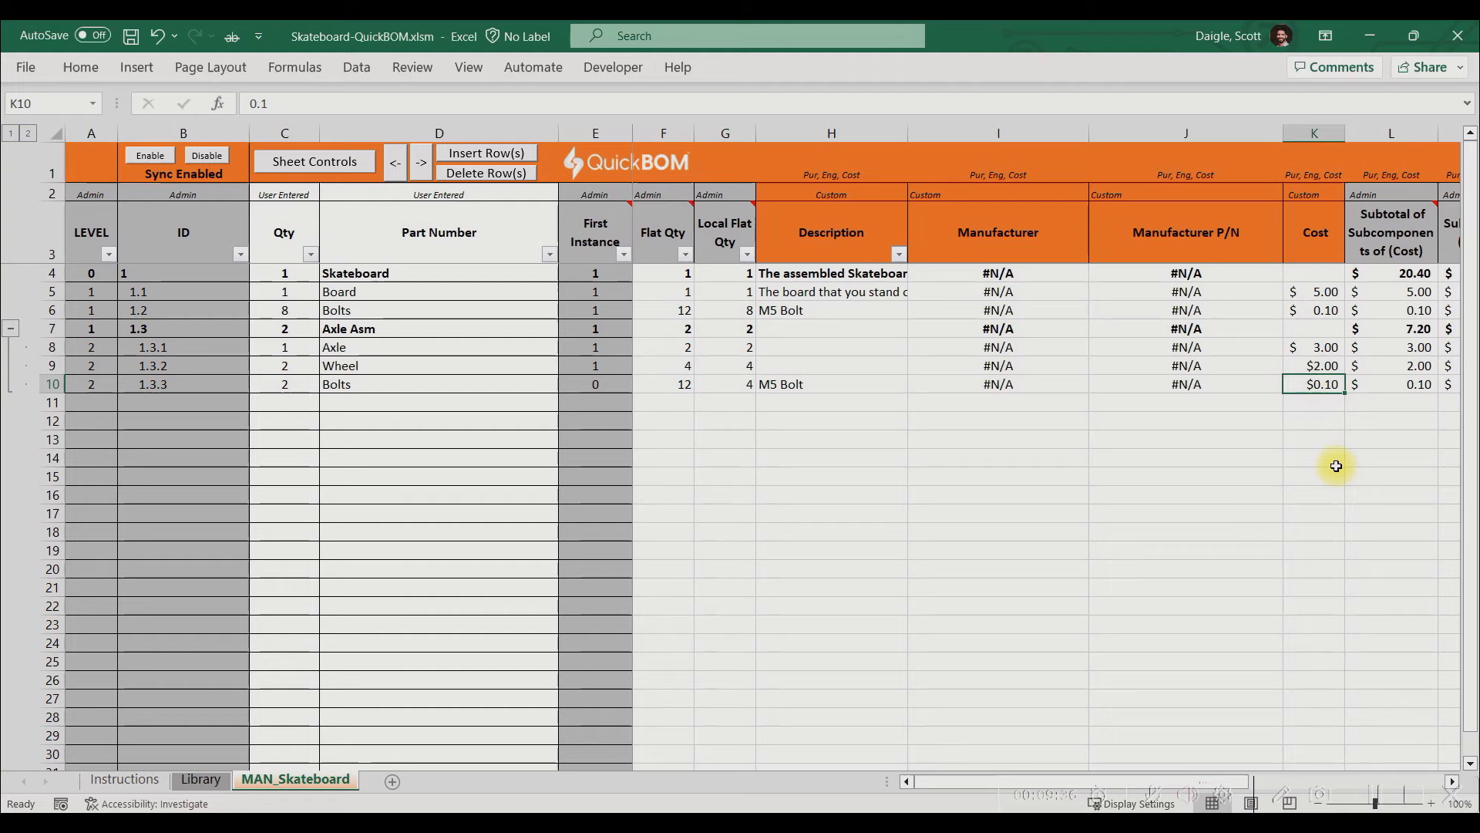
pyautogui.write('.15')
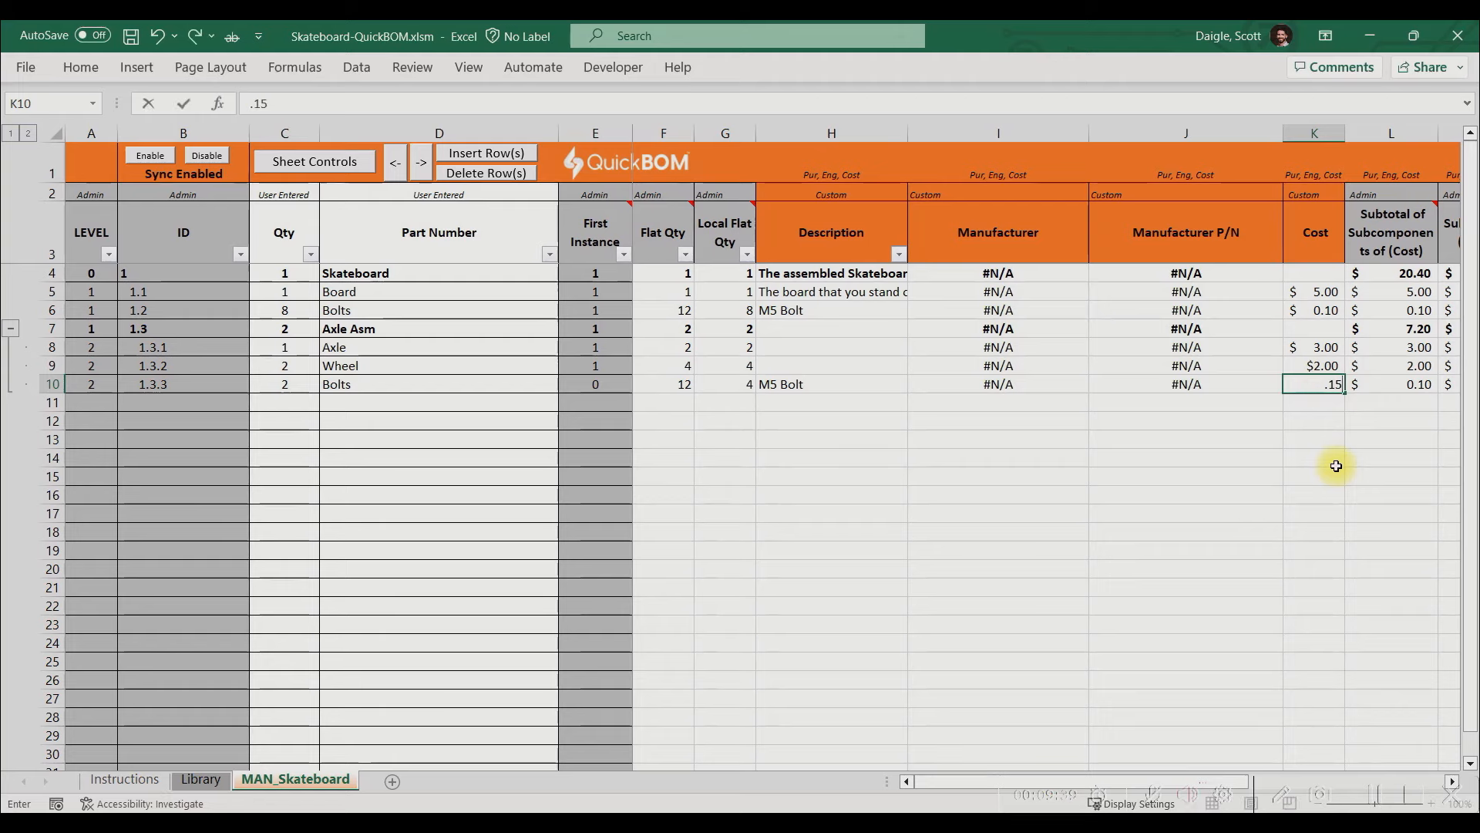
pyautogui.press('Return')
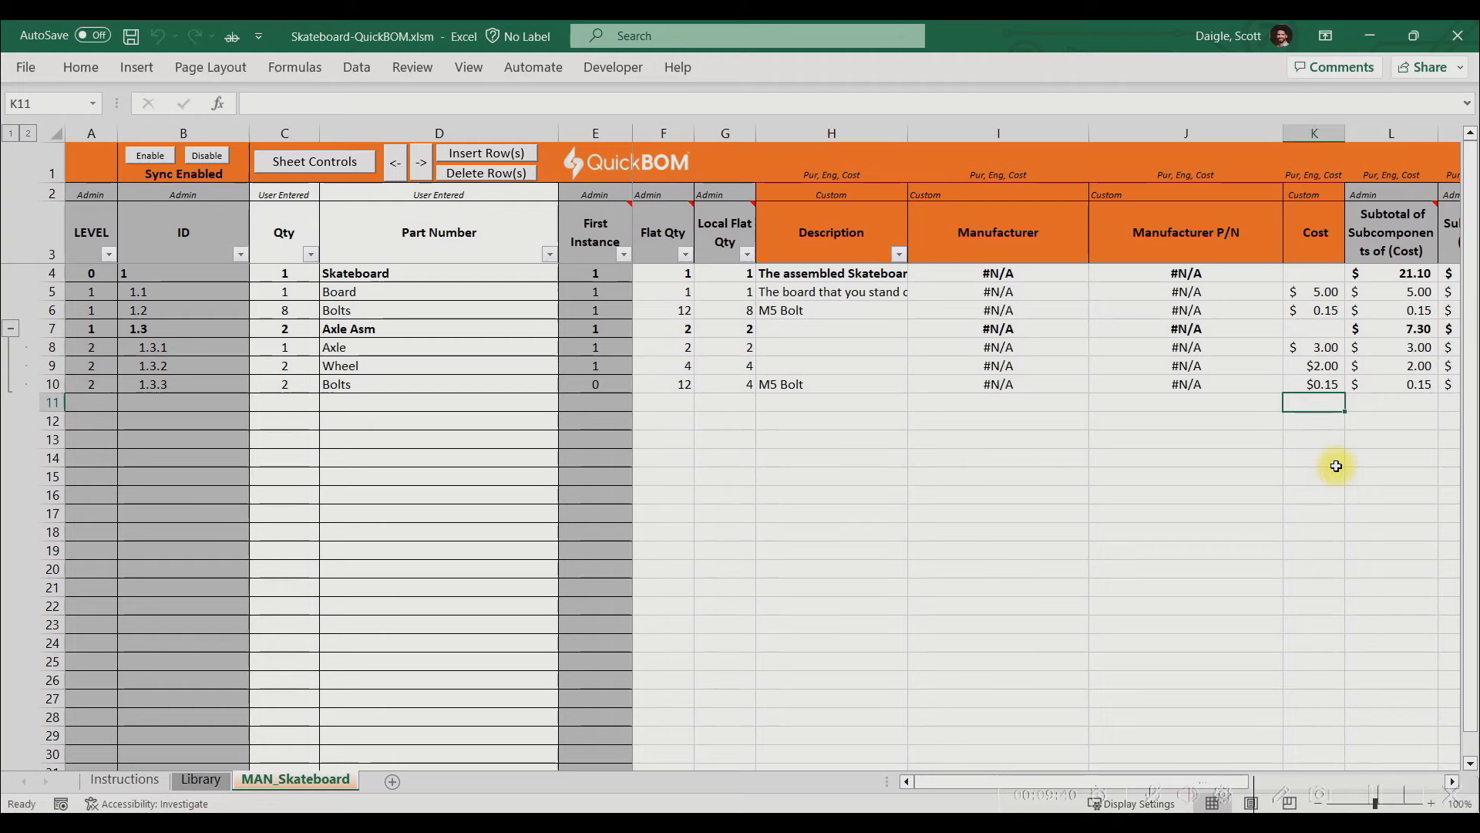
pyautogui.click(191, 780)
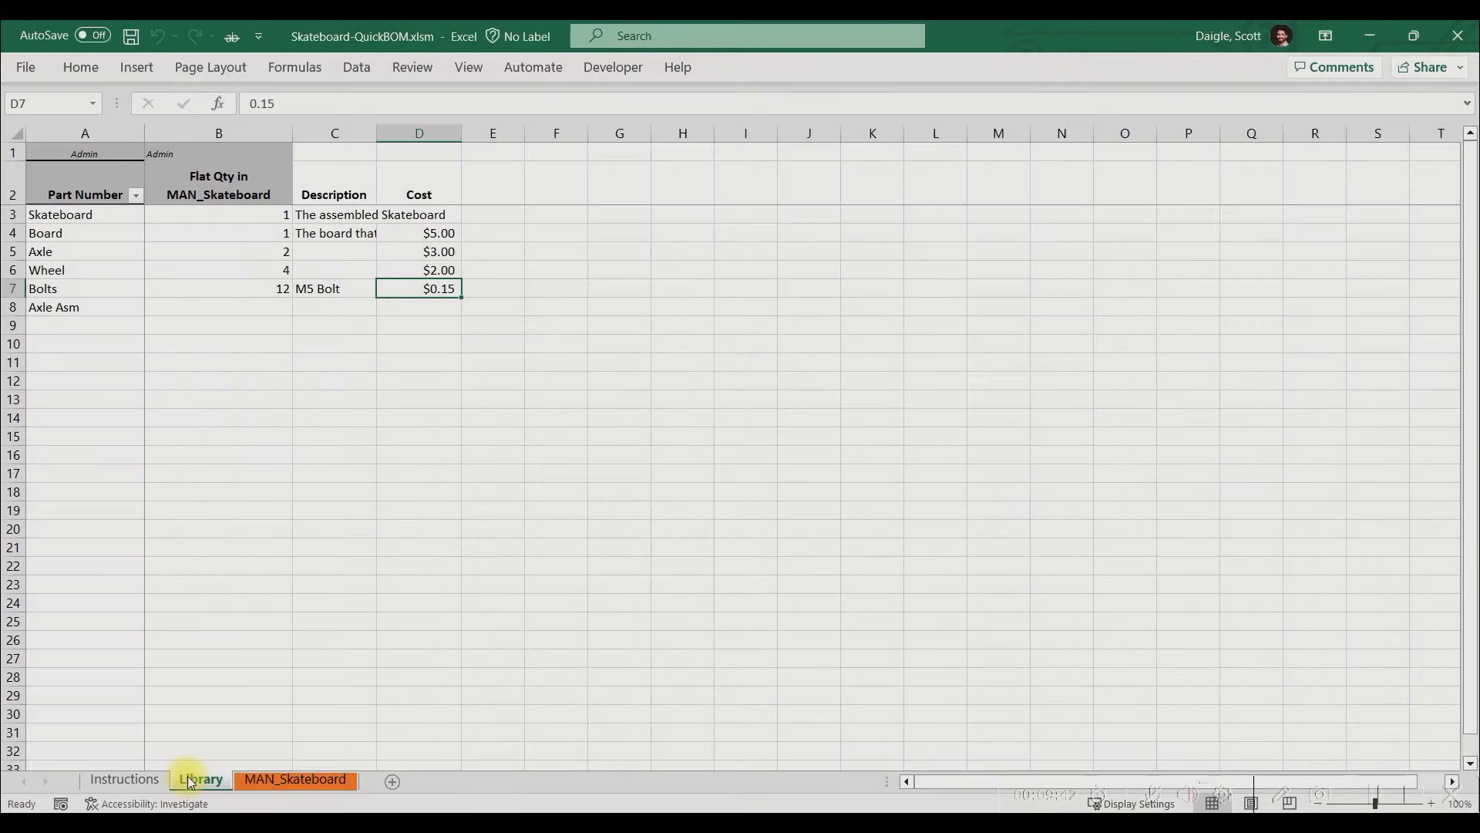
pyautogui.moveTo(407, 338); pyautogui.dragTo(409, 323)
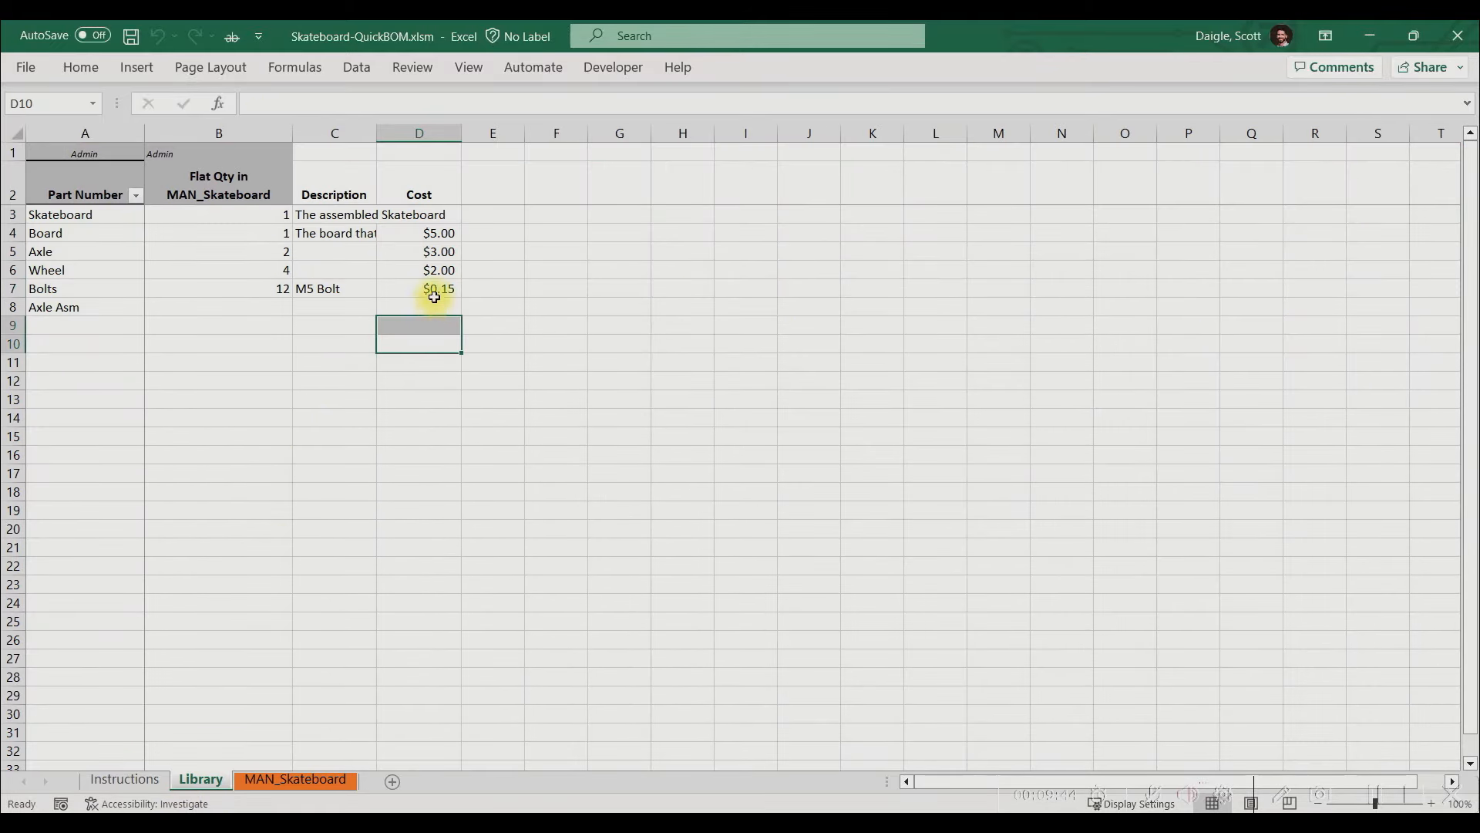
# Change the Bolts description in the Library to M6 Bolt and check both Bolts rows on the MAN_Skateboard sheet
pyautogui.click(13, 289)
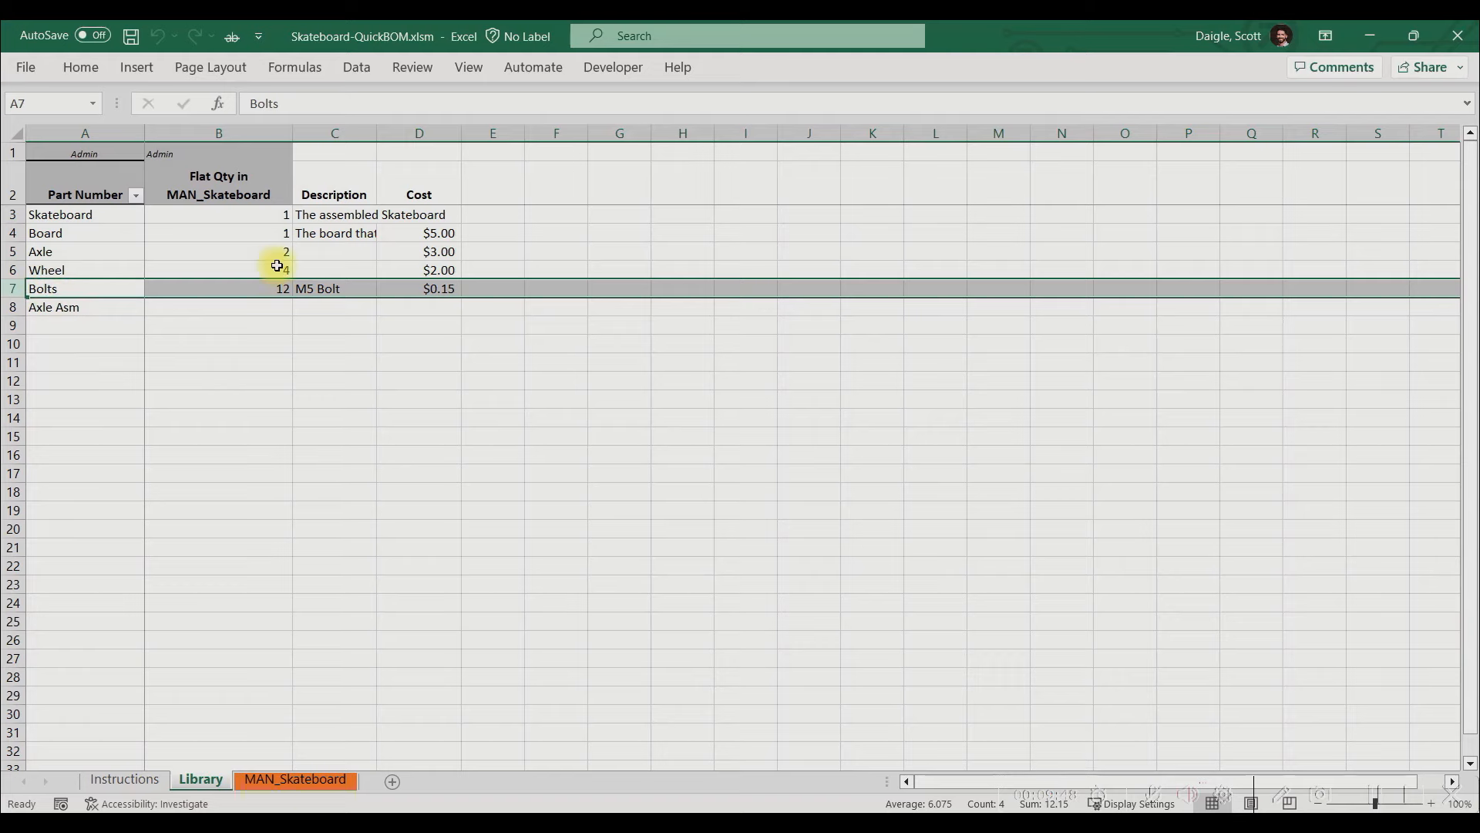
pyautogui.click(325, 288)
pyautogui.write('M')
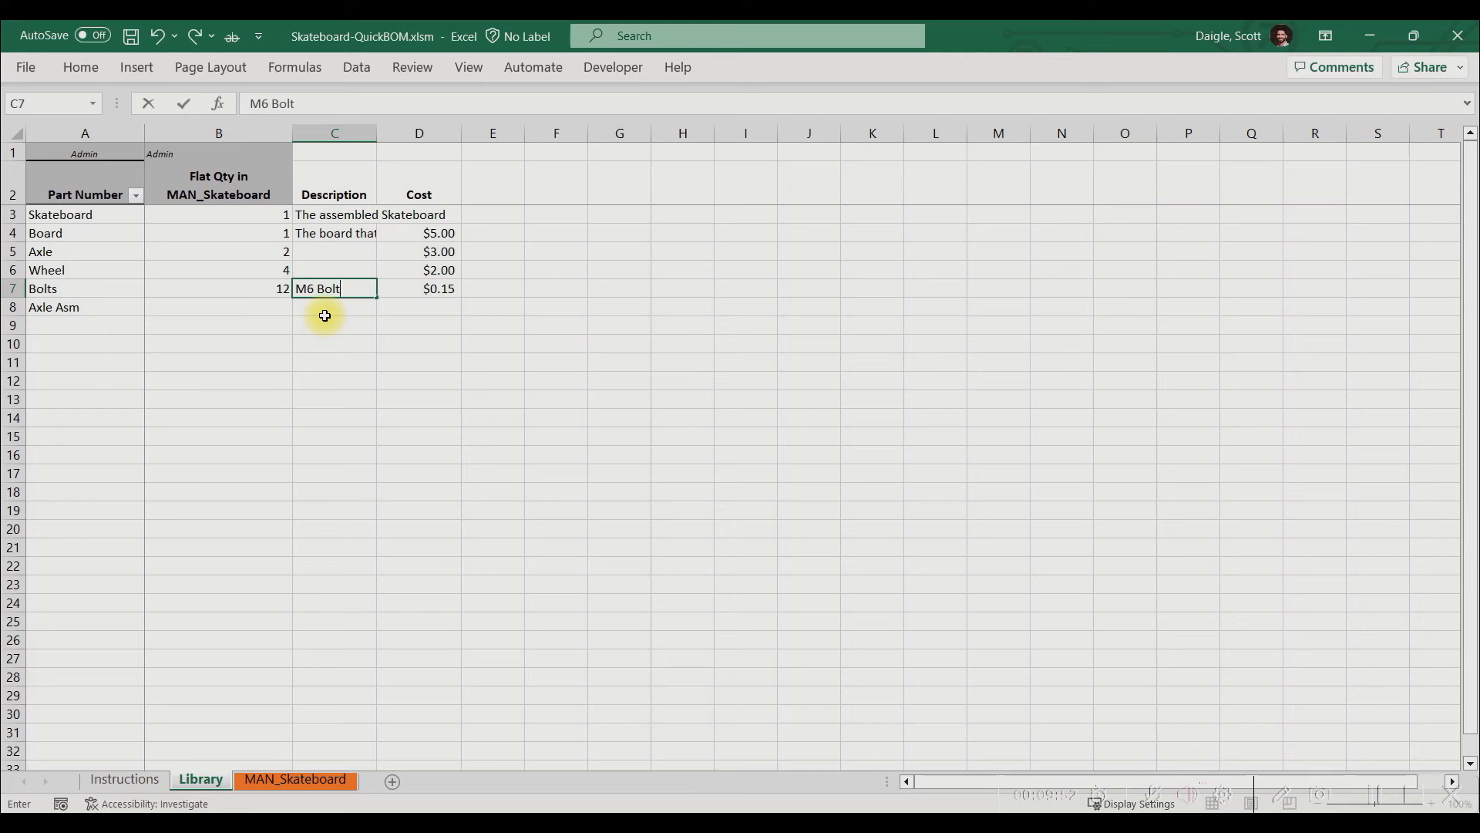
pyautogui.click(324, 315)
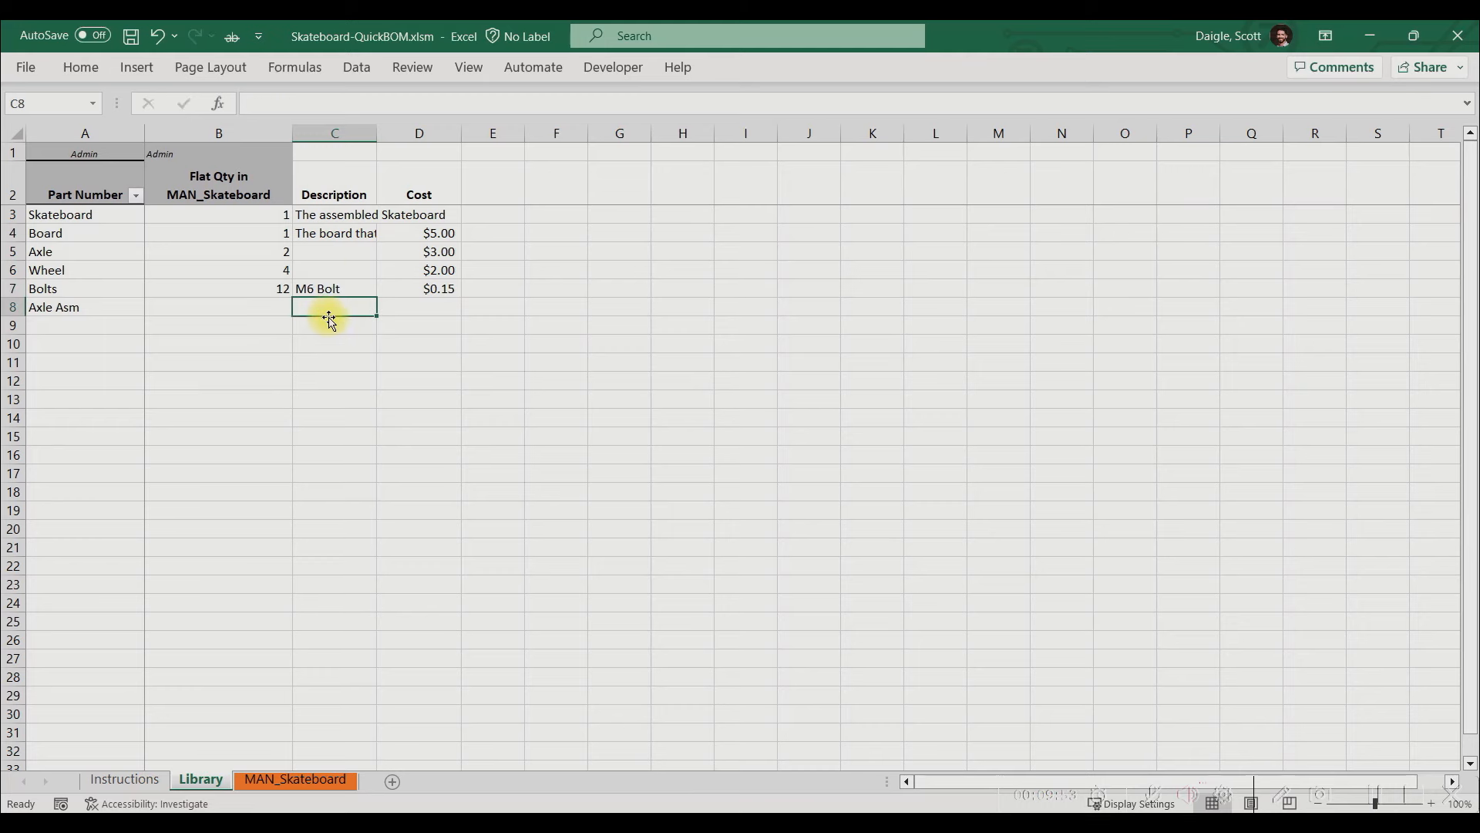
pyautogui.click(271, 780)
pyautogui.click(802, 312)
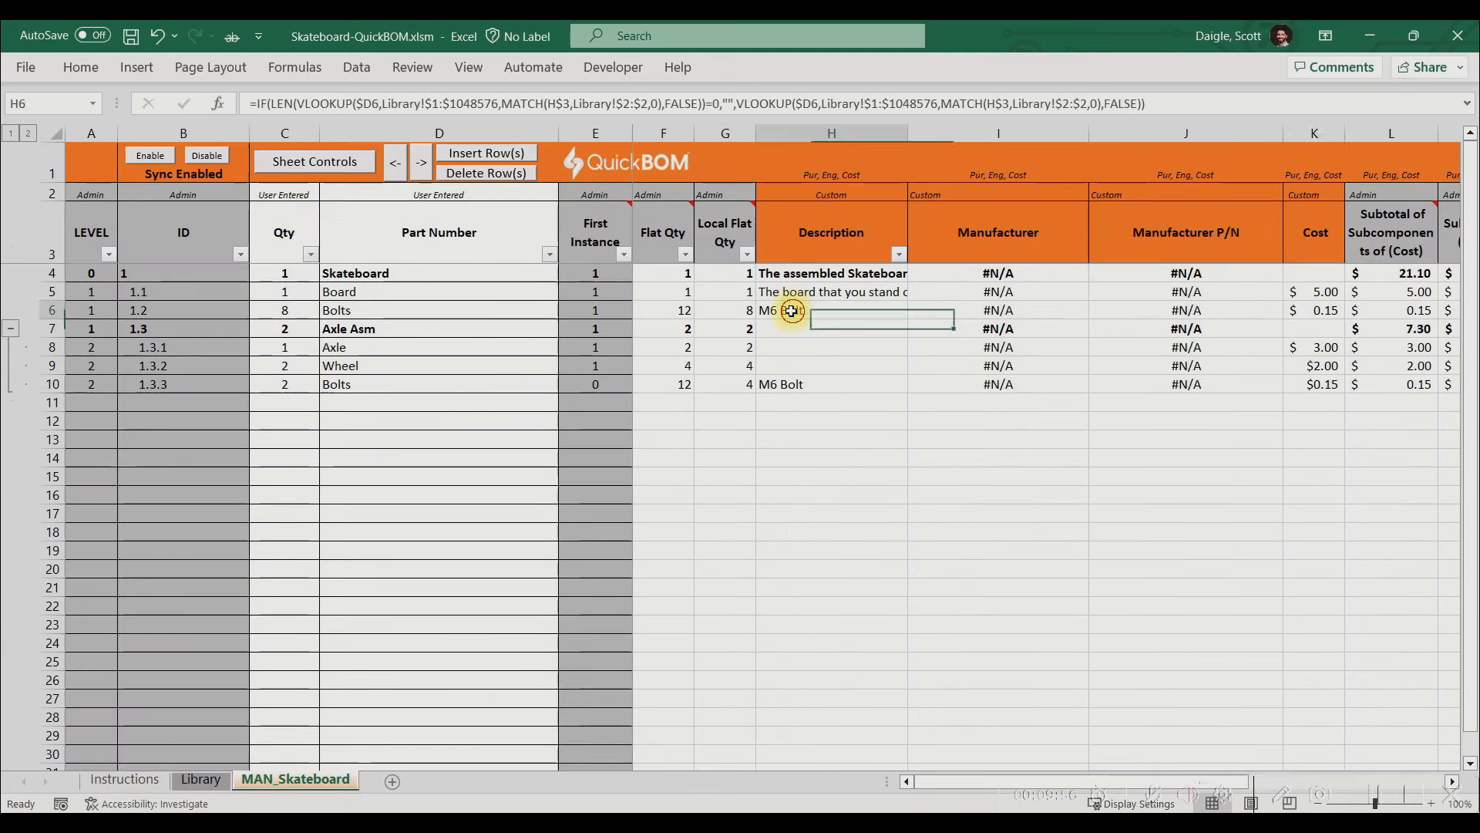
pyautogui.keyDown('ctrl'); pyautogui.click(801, 388); pyautogui.keyUp('ctrl')
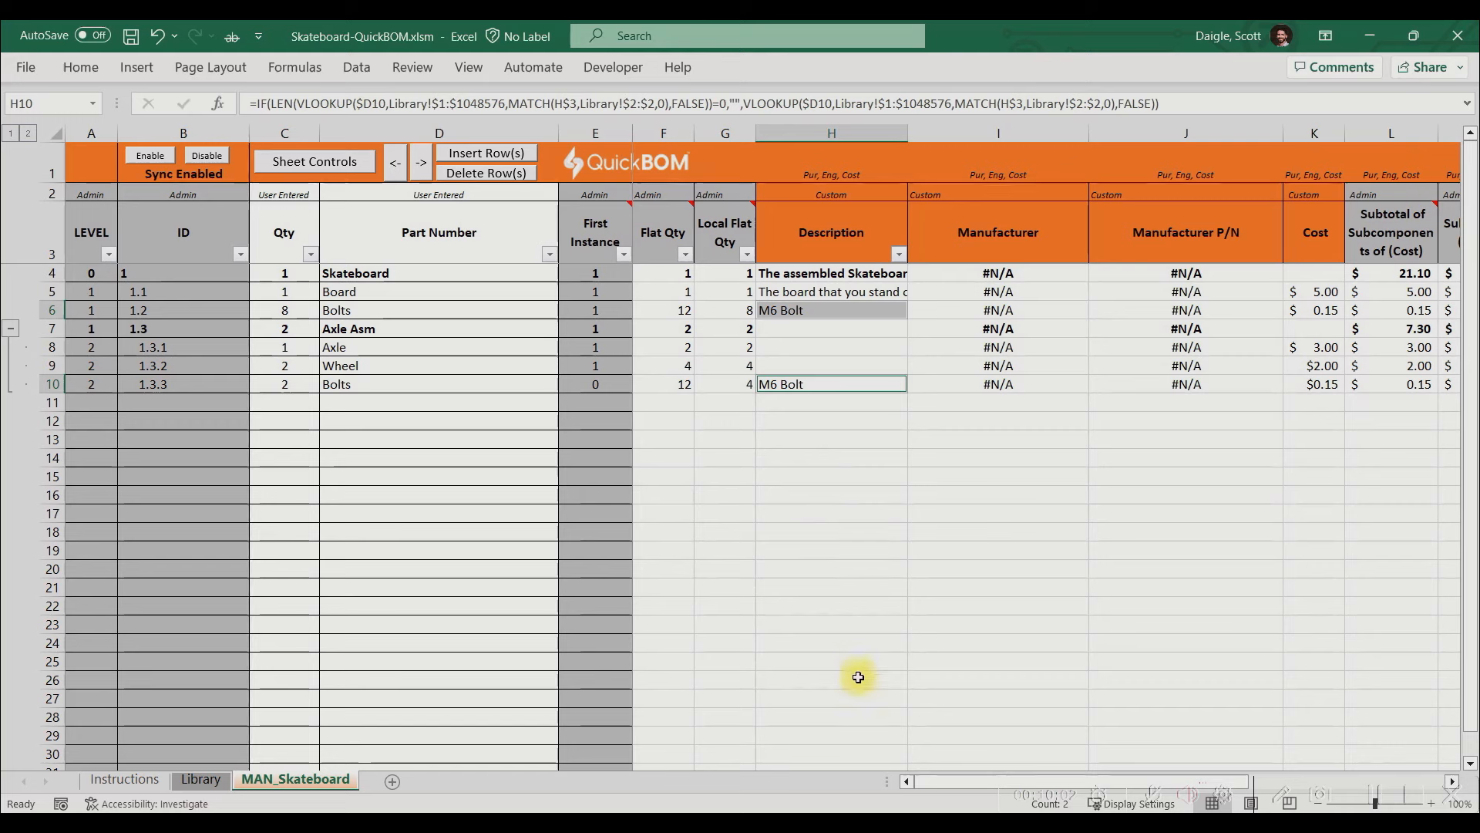
# Switch to SOLIDWORKS and orbit the skateboard assembly to view its axles and wheels
pyautogui.click(890, 818)
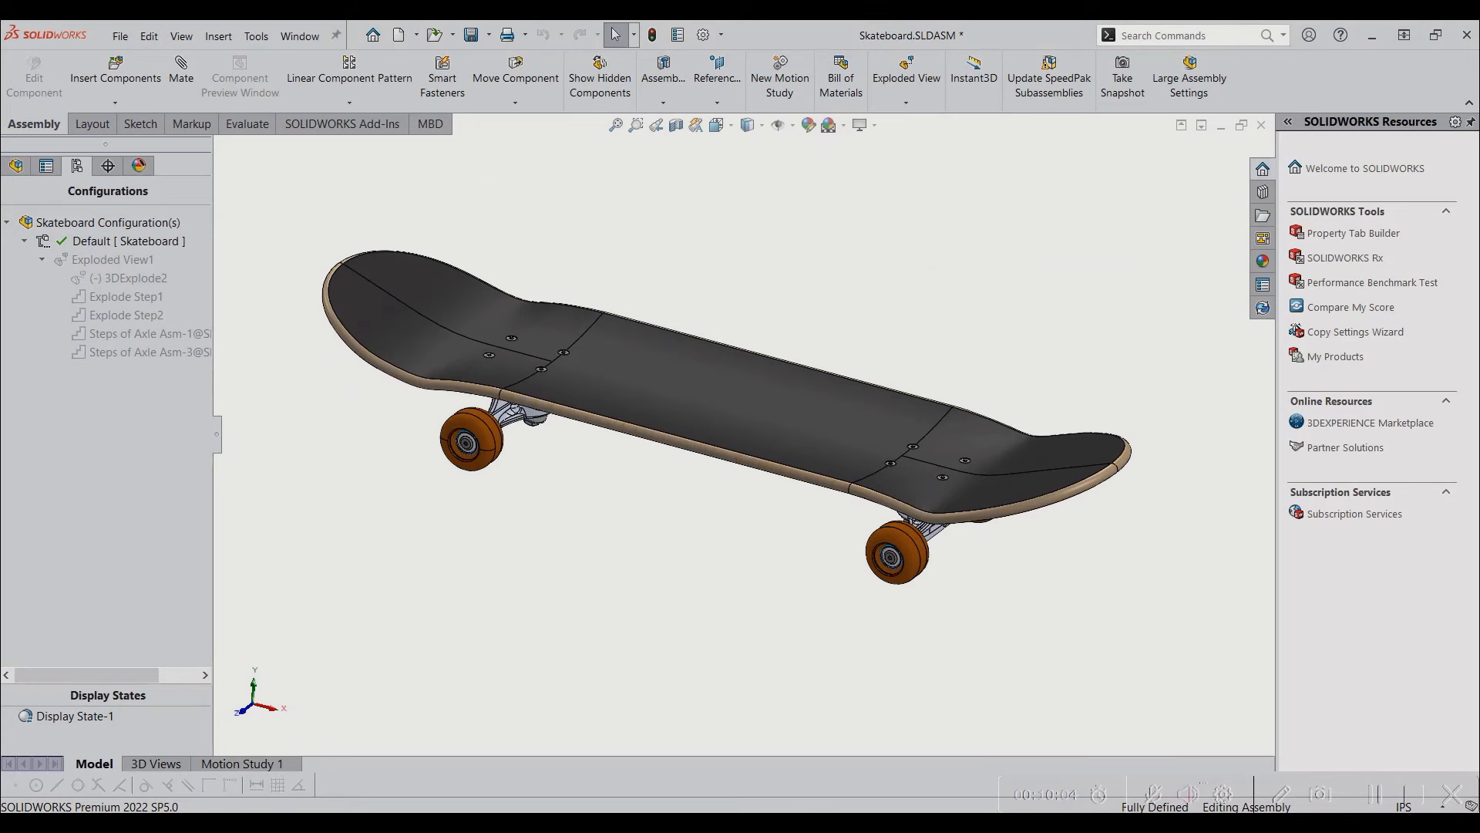
pyautogui.moveTo(632, 506); pyautogui.dragTo(636, 475)
pyautogui.press('Escape')
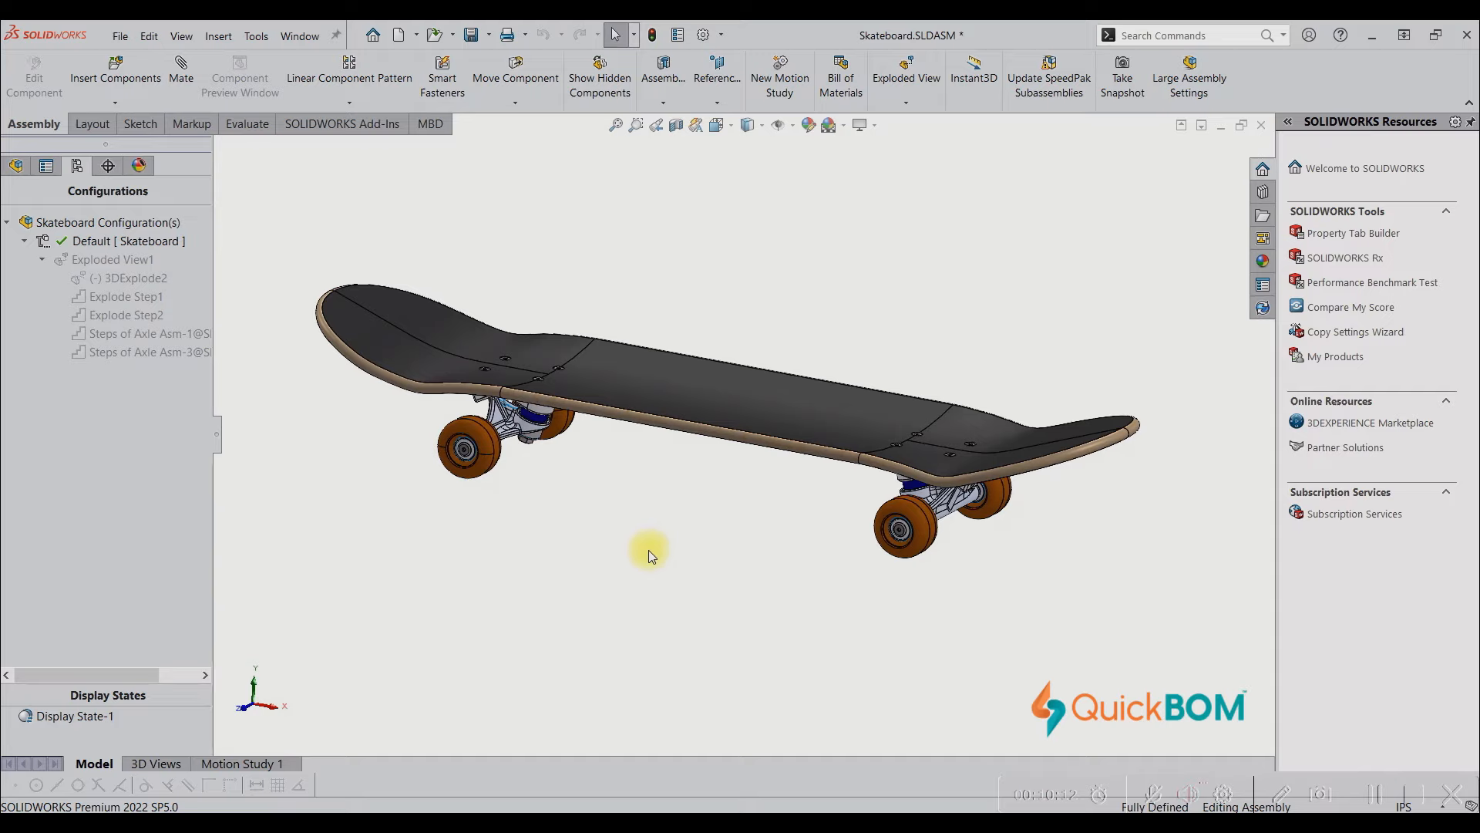